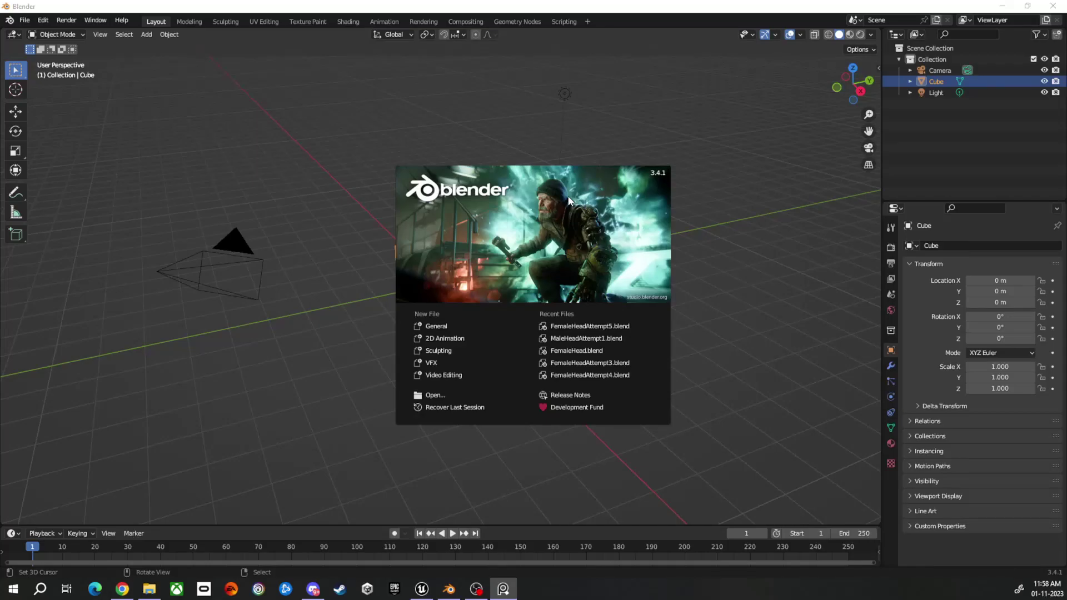
Delete the default cube, camera and light and add a UV sphere.
{"action": "left_click", "coordinate": [579, 279]}
{"action": "key", "text": "F3"}
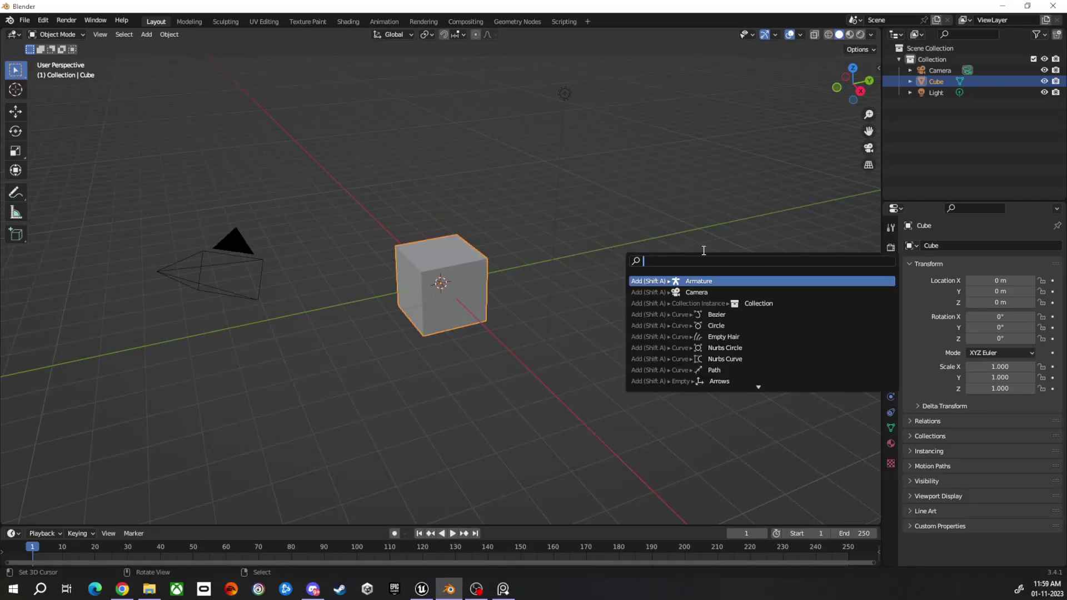
{"action": "key", "text": "Escape"}
{"action": "key", "text": "a"}
{"action": "key", "text": "Delete"}
{"action": "key", "text": "shift+a"}
{"action": "left_click", "coordinate": [606, 321]}
Switch to the Sculpting workspace and view the sphere from the right side.
{"action": "left_click", "coordinate": [225, 21]}
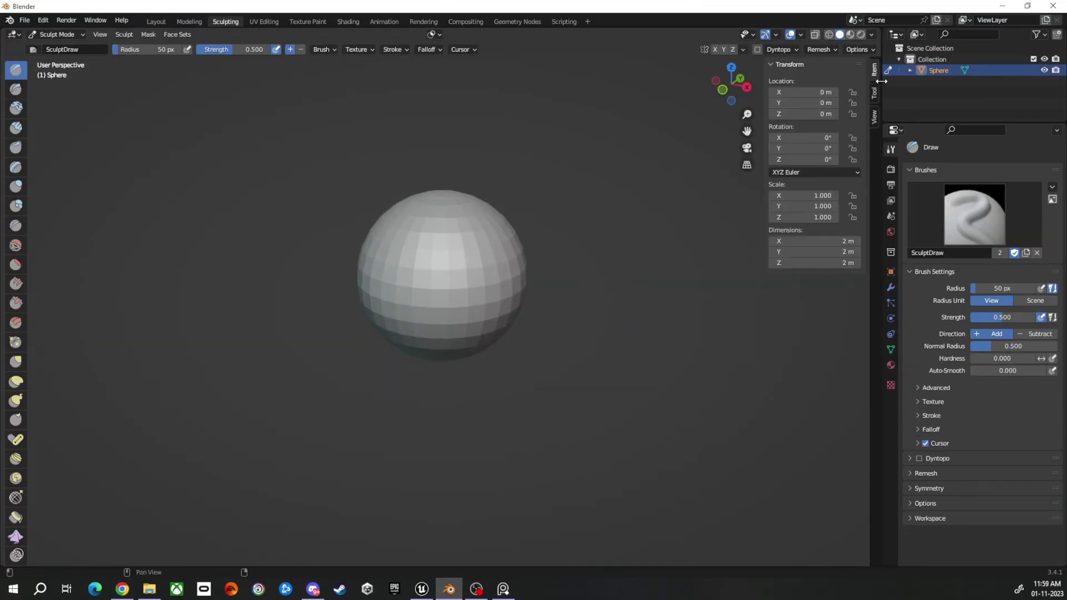
{"action": "scroll", "coordinate": [562, 328], "scroll_direction": "up", "scroll_amount": 4}
{"action": "key", "text": "KP_3"}
Pull the bottom of the sphere down into a neck with a large Grab brush.
{"action": "key", "text": "g"}
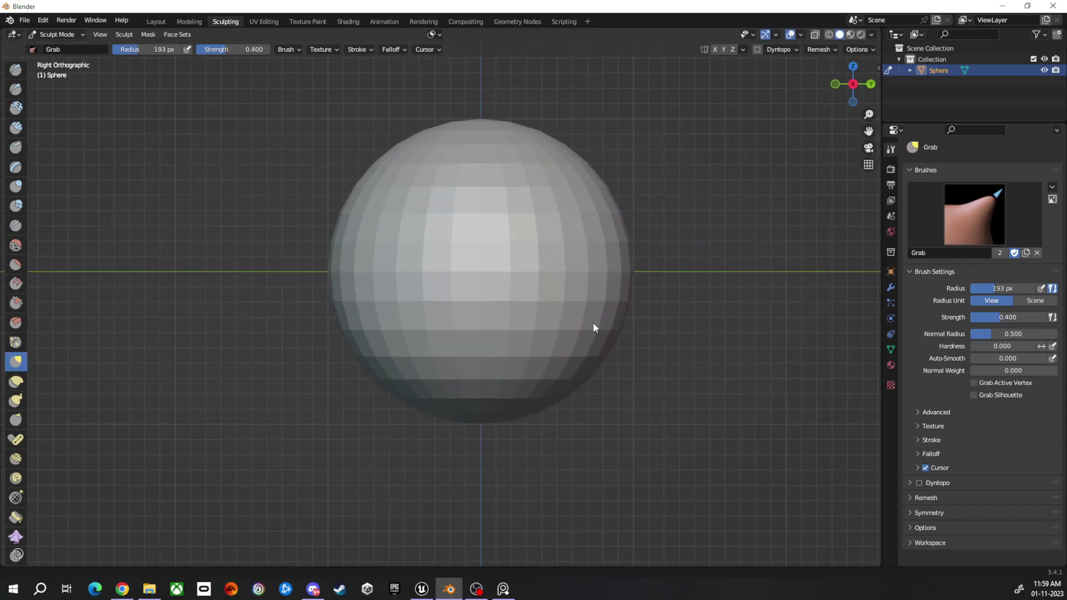
{"action": "key", "text": "f"}
{"action": "left_click", "coordinate": [369, 418]}
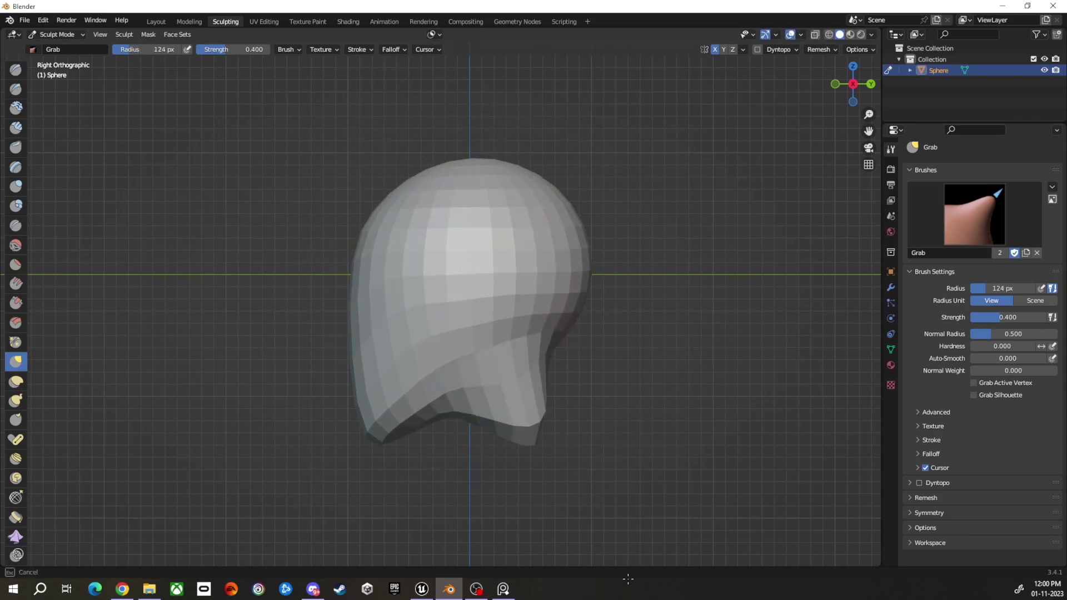
{"action": "left_click_drag", "start_coordinate": [439, 397], "coordinate": [527, 389]}
{"action": "scroll", "coordinate": [521, 286], "scroll_direction": "down", "scroll_amount": 1}
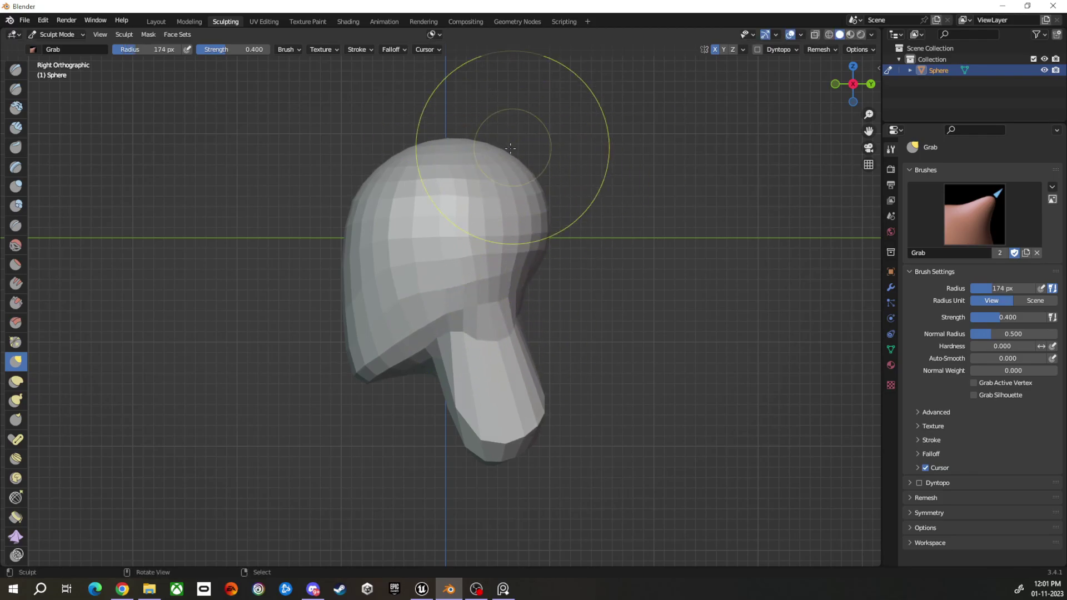
Shape the back and sides of the head with a resized Grab brush.
{"action": "key", "text": "f"}
{"action": "mouse_move", "coordinate": [364, 203]}
{"action": "middle_mouse_down"}
{"action": "mouse_move", "coordinate": [632, 400]}
{"action": "mouse_move", "coordinate": [556, 253]}
{"action": "middle_mouse_up"}
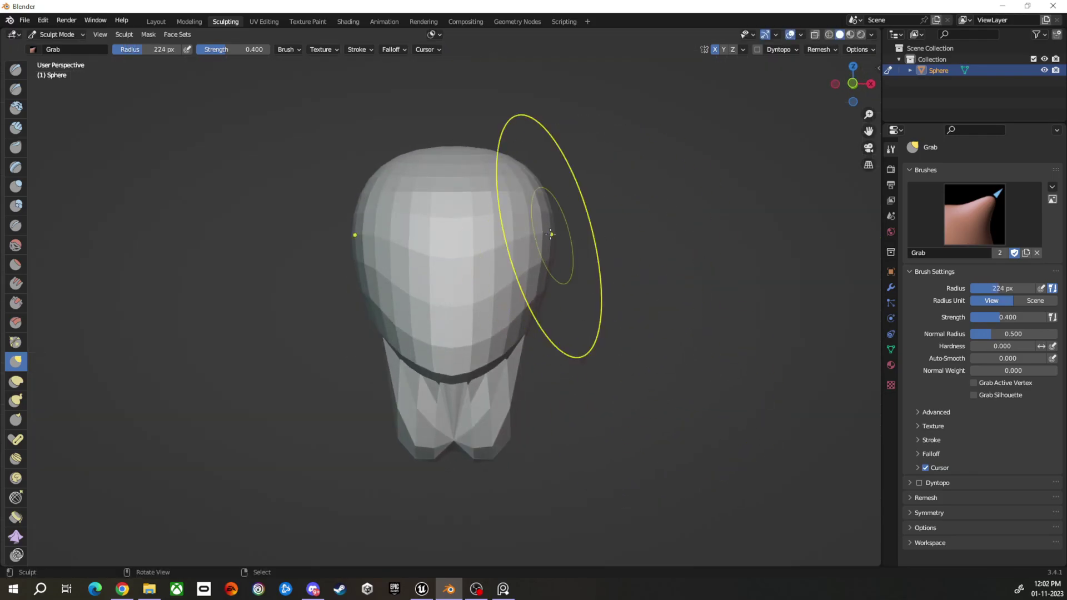
{"action": "key", "text": "f"}
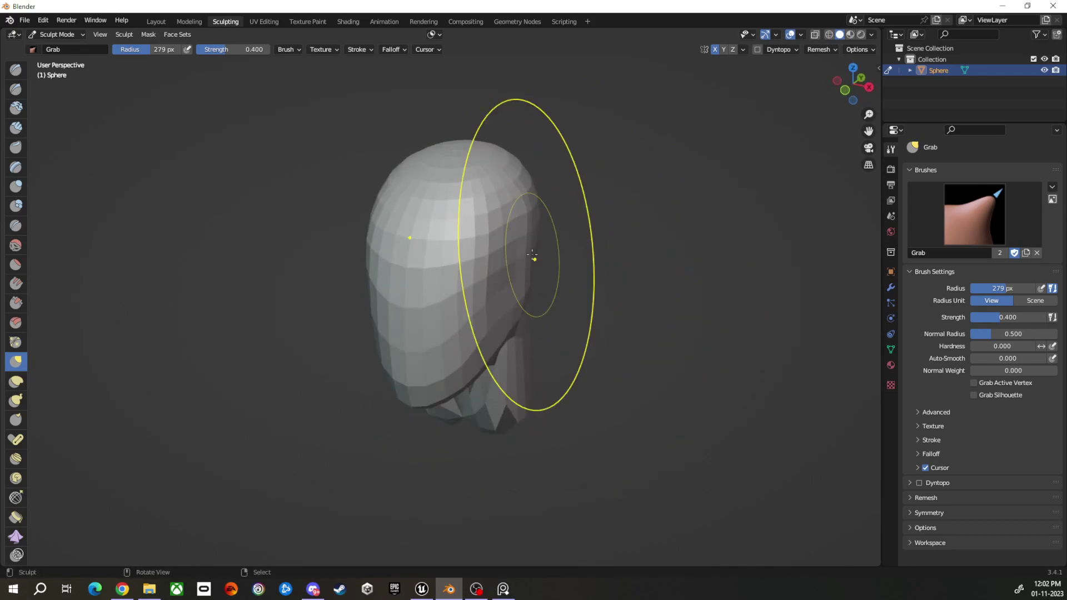
{"action": "middle_click_drag", "start_coordinate": [459, 400], "coordinate": [430, 336]}
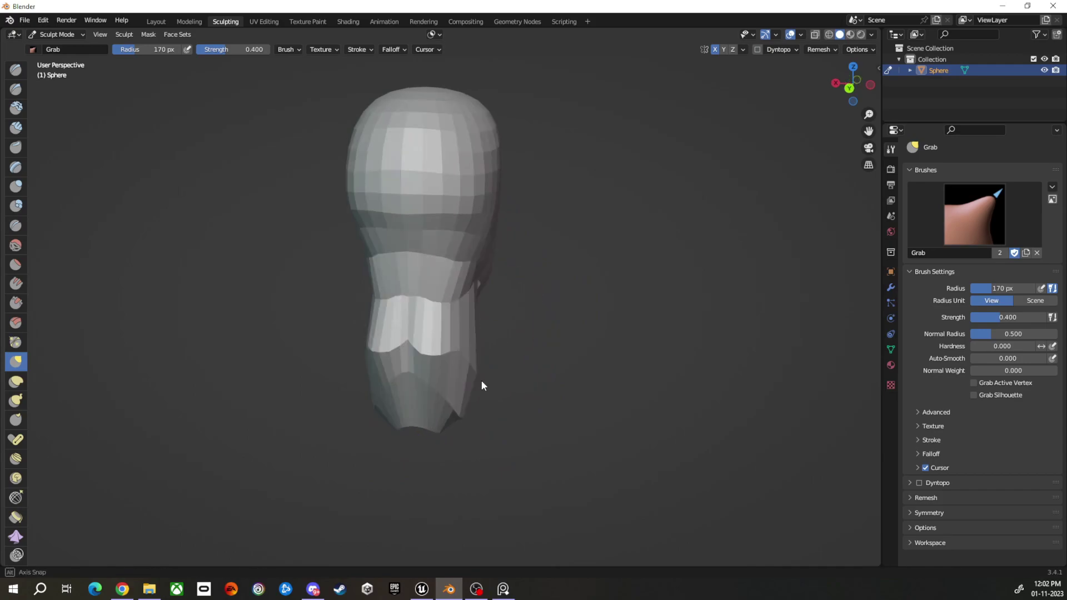
{"action": "middle_click_drag", "start_coordinate": [482, 385], "coordinate": [588, 383]}
{"action": "middle_click_drag", "start_coordinate": [451, 450], "coordinate": [613, 441]}
{"action": "key", "text": "f"}
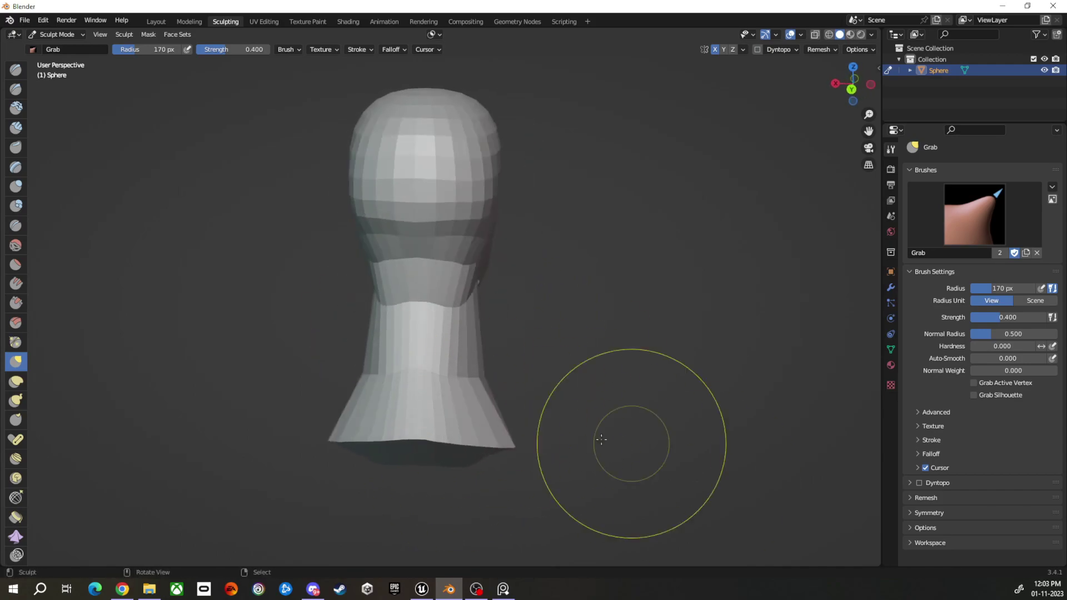
{"action": "left_click", "coordinate": [589, 428]}
Refine the rear of the bust and the flare at the neck base.
{"action": "mouse_move", "coordinate": [525, 322]}
{"action": "middle_mouse_down"}
{"action": "mouse_move", "coordinate": [553, 335]}
{"action": "mouse_move", "coordinate": [477, 337]}
{"action": "middle_mouse_up"}
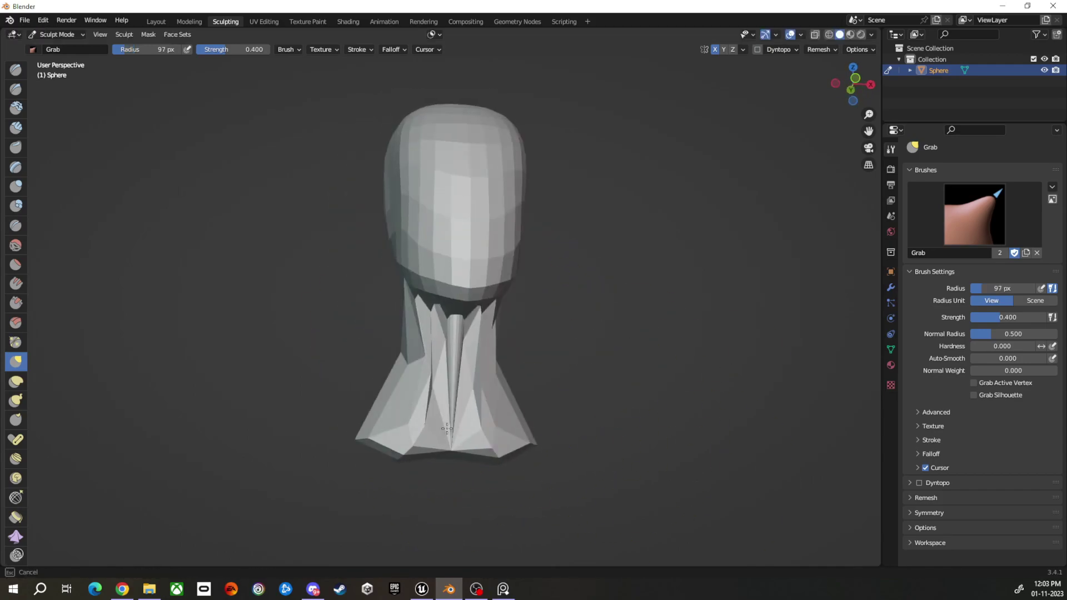
{"action": "middle_click_drag", "start_coordinate": [575, 381], "coordinate": [485, 342]}
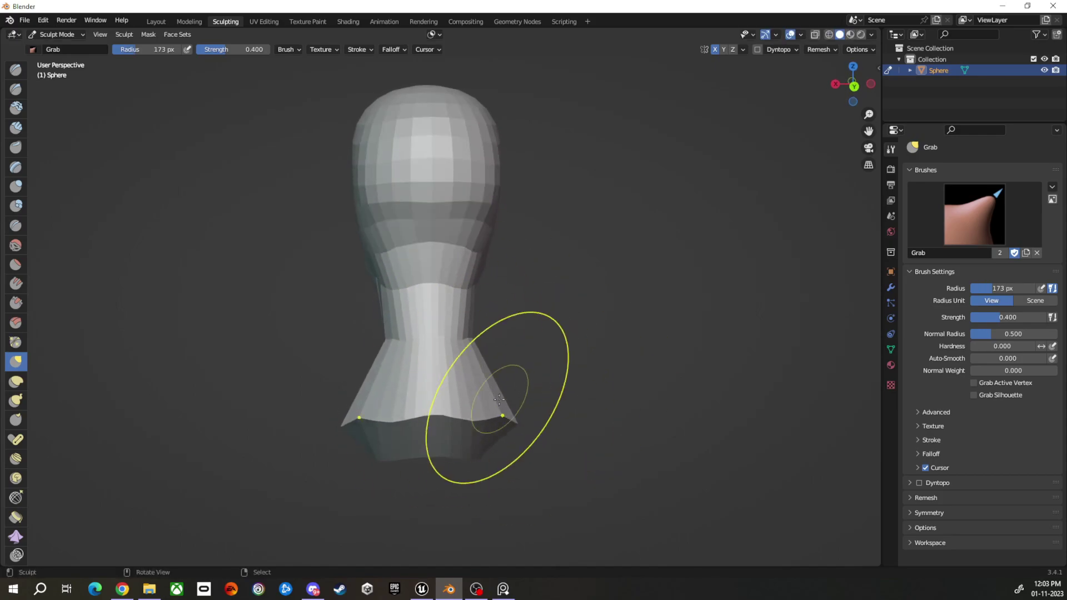
{"action": "middle_click_drag", "start_coordinate": [500, 399], "coordinate": [532, 323]}
{"action": "mouse_move", "coordinate": [569, 384]}
{"action": "middle_mouse_down"}
{"action": "mouse_move", "coordinate": [806, 350]}
{"action": "mouse_move", "coordinate": [496, 281]}
{"action": "mouse_move", "coordinate": [546, 356]}
{"action": "middle_mouse_up"}
{"action": "key", "text": "x"}
{"action": "key", "text": "g"}
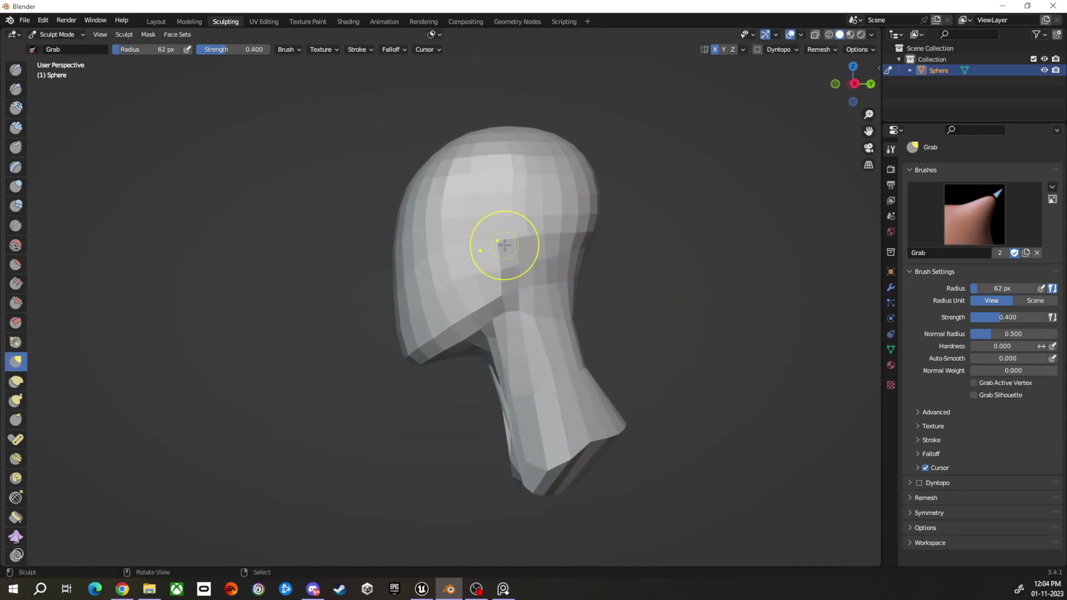
{"action": "mouse_move", "coordinate": [508, 246]}
{"action": "middle_mouse_down"}
{"action": "mouse_move", "coordinate": [603, 301]}
{"action": "mouse_move", "coordinate": [529, 227]}
{"action": "mouse_move", "coordinate": [592, 346]}
{"action": "middle_mouse_up"}
{"action": "key", "text": "f"}
Round out the skull from top and three-quarter views with a larger Grab brush.
{"action": "left_click", "coordinate": [504, 217]}
{"action": "key", "text": "KP_7"}
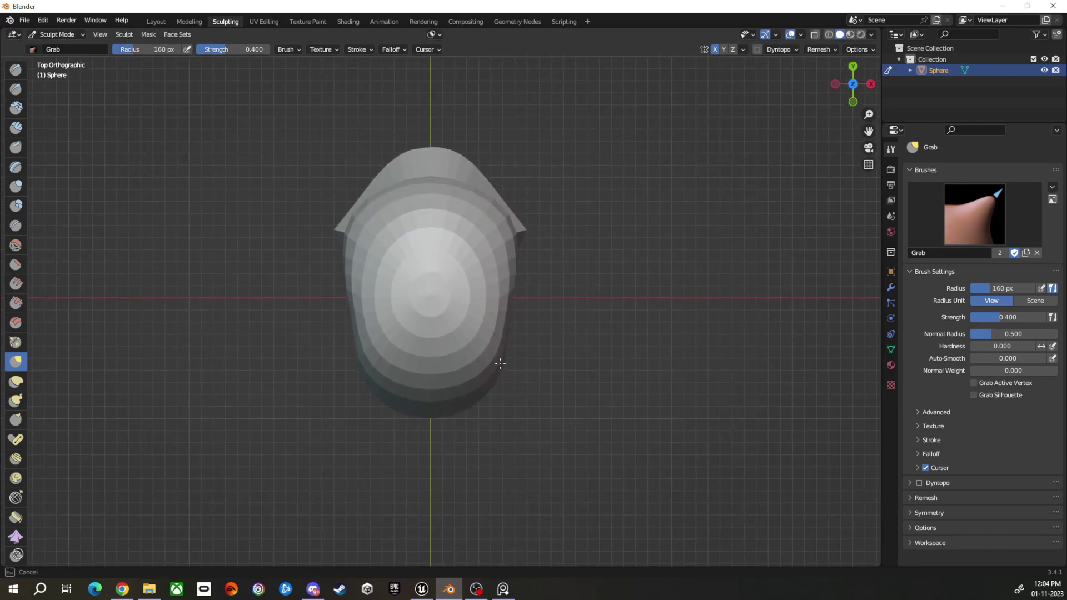
{"action": "mouse_move", "coordinate": [514, 246]}
{"action": "middle_mouse_down"}
{"action": "mouse_move", "coordinate": [551, 290]}
{"action": "mouse_move", "coordinate": [582, 290]}
{"action": "middle_mouse_up"}
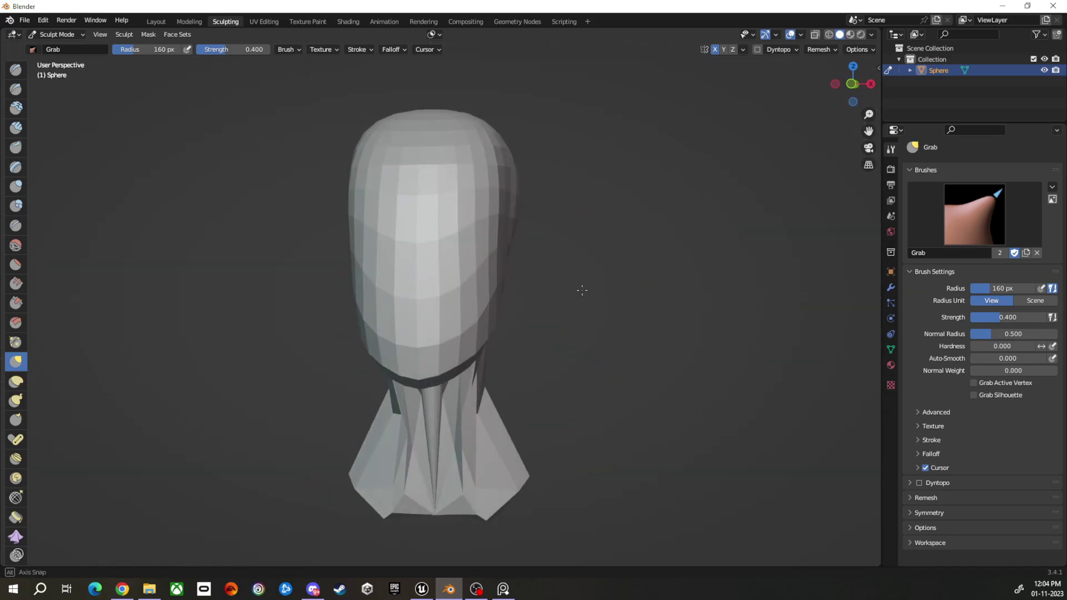
{"action": "middle_click_drag", "start_coordinate": [479, 257], "coordinate": [468, 327]}
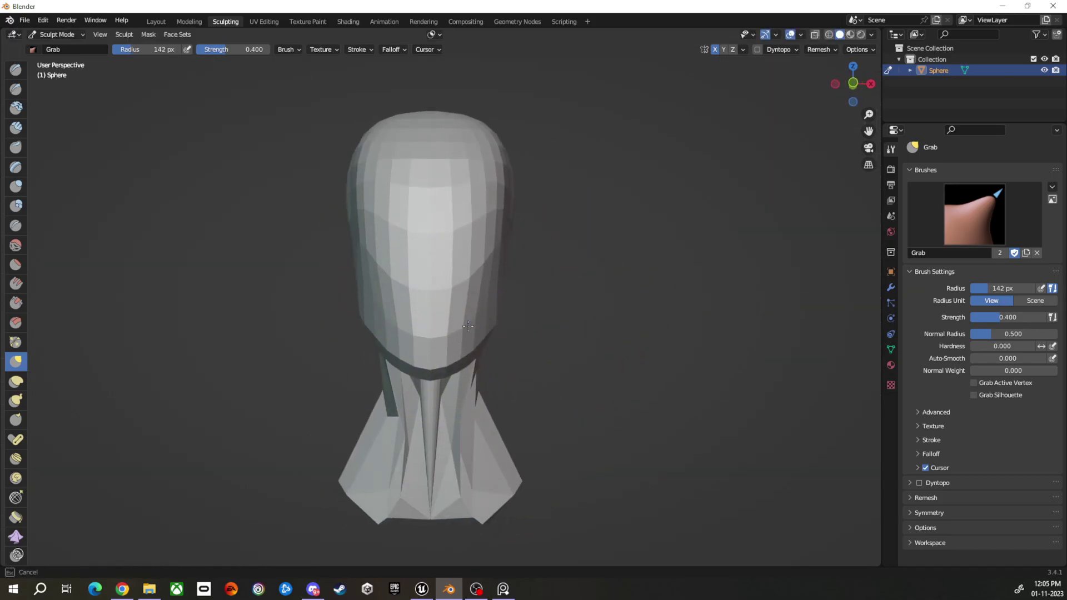
{"action": "left_click", "coordinate": [509, 219]}
{"action": "mouse_move", "coordinate": [509, 219]}
{"action": "middle_mouse_down"}
{"action": "mouse_move", "coordinate": [536, 281]}
{"action": "mouse_move", "coordinate": [745, 287]}
{"action": "mouse_move", "coordinate": [450, 109]}
{"action": "mouse_move", "coordinate": [682, 286]}
{"action": "mouse_move", "coordinate": [548, 250]}
{"action": "middle_mouse_up"}
{"action": "mouse_move", "coordinate": [500, 162]}
{"action": "middle_mouse_down"}
{"action": "mouse_move", "coordinate": [628, 246]}
{"action": "mouse_move", "coordinate": [582, 363]}
{"action": "mouse_move", "coordinate": [584, 332]}
{"action": "mouse_move", "coordinate": [627, 322]}
{"action": "mouse_move", "coordinate": [551, 286]}
{"action": "mouse_move", "coordinate": [484, 319]}
{"action": "mouse_move", "coordinate": [607, 322]}
{"action": "mouse_move", "coordinate": [705, 253]}
{"action": "mouse_move", "coordinate": [729, 341]}
{"action": "middle_mouse_up"}
{"action": "scroll", "coordinate": [583, 363], "scroll_direction": "down", "scroll_amount": 3}
{"action": "scroll", "coordinate": [582, 363], "scroll_direction": "up", "scroll_amount": 3}
{"action": "key", "text": "g"}
Remesh the bust at a finer voxel size.
{"action": "key", "text": "r"}
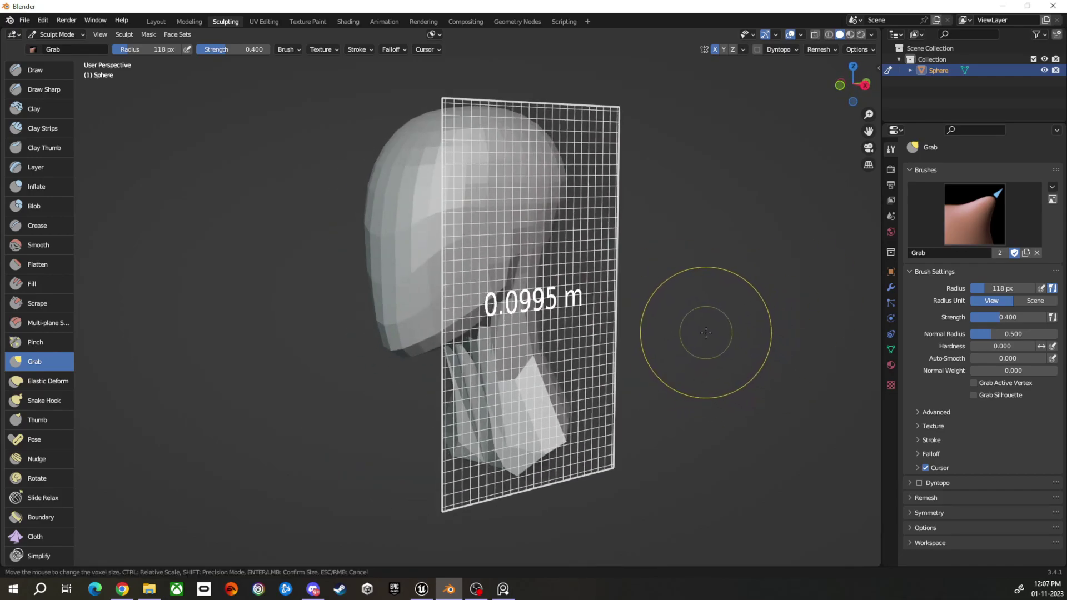
{"action": "left_click", "coordinate": [691, 334]}
{"action": "key", "text": "ctrl+r"}
{"action": "scroll", "coordinate": [691, 345], "scroll_direction": "up", "scroll_amount": 3}
{"action": "middle_click_drag", "start_coordinate": [691, 345], "coordinate": [491, 375]}
Smooth and scrape the jaw and neck surface with a smaller brush.
{"action": "key", "text": "shift+s"}
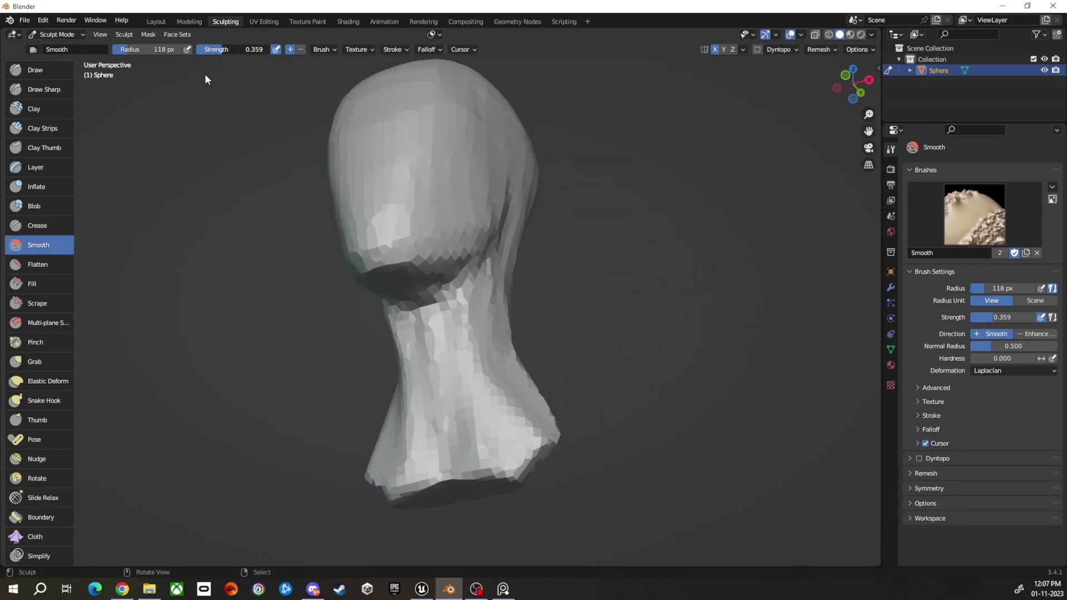
{"action": "key", "text": "x"}
{"action": "mouse_move", "coordinate": [205, 78]}
{"action": "middle_mouse_down"}
{"action": "mouse_move", "coordinate": [572, 303]}
{"action": "mouse_move", "coordinate": [414, 350]}
{"action": "mouse_move", "coordinate": [488, 417]}
{"action": "mouse_move", "coordinate": [500, 393]}
{"action": "mouse_move", "coordinate": [399, 170]}
{"action": "mouse_move", "coordinate": [429, 381]}
{"action": "mouse_move", "coordinate": [512, 227]}
{"action": "mouse_move", "coordinate": [634, 412]}
{"action": "mouse_move", "coordinate": [560, 382]}
{"action": "middle_mouse_up"}
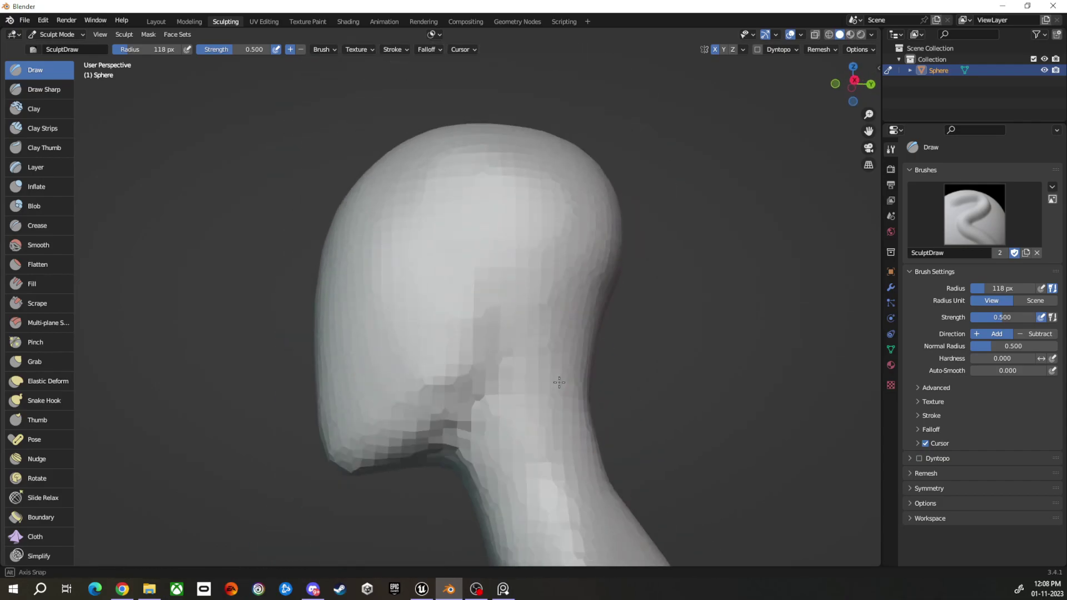
{"action": "key", "text": "f"}
{"action": "mouse_move", "coordinate": [508, 410]}
{"action": "middle_mouse_down"}
{"action": "mouse_move", "coordinate": [464, 409]}
{"action": "mouse_move", "coordinate": [483, 377]}
{"action": "middle_mouse_up"}
{"action": "mouse_move", "coordinate": [519, 332]}
{"action": "middle_mouse_down"}
{"action": "mouse_move", "coordinate": [543, 382]}
{"action": "mouse_move", "coordinate": [529, 281]}
{"action": "mouse_move", "coordinate": [617, 311]}
{"action": "mouse_move", "coordinate": [473, 232]}
{"action": "mouse_move", "coordinate": [636, 295]}
{"action": "mouse_move", "coordinate": [512, 267]}
{"action": "middle_mouse_up"}
{"action": "key", "text": "shift+t"}
{"action": "mouse_move", "coordinate": [558, 341]}
{"action": "middle_mouse_down"}
{"action": "mouse_move", "coordinate": [531, 234]}
{"action": "mouse_move", "coordinate": [645, 306]}
{"action": "mouse_move", "coordinate": [464, 213]}
{"action": "mouse_move", "coordinate": [508, 363]}
{"action": "middle_mouse_up"}
Carve a sharp crease under the jaw with Draw Sharp, Scrape and Grab.
{"action": "left_click", "coordinate": [44, 89]}
{"action": "key", "text": "g"}
{"action": "left_click", "coordinate": [44, 89]}
{"action": "scroll", "coordinate": [534, 269], "scroll_direction": "up", "scroll_amount": 3}
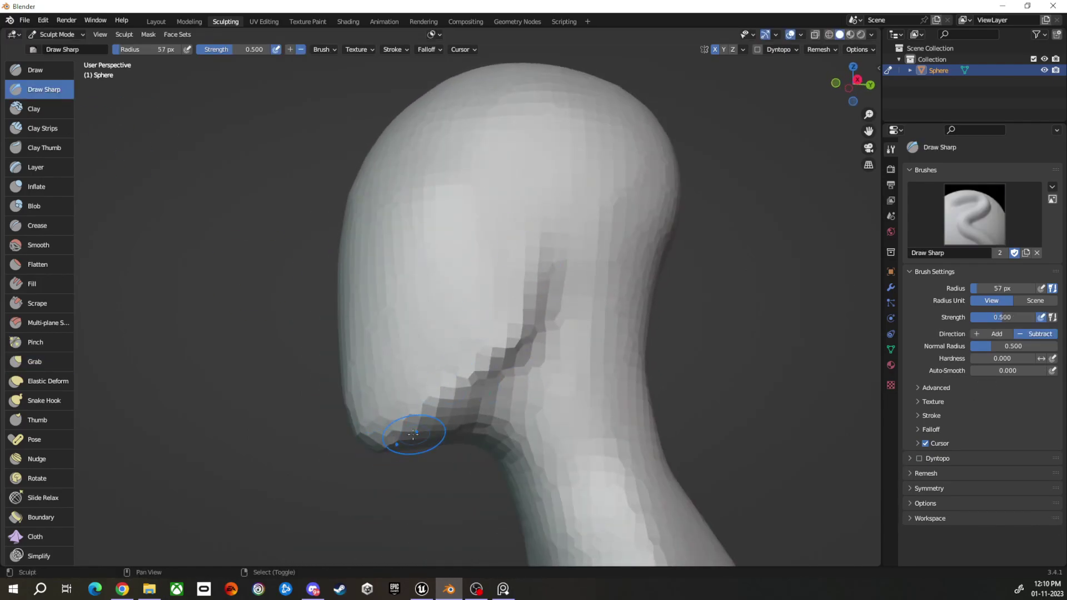
{"action": "left_click", "coordinate": [37, 303]}
{"action": "mouse_move", "coordinate": [413, 434]}
{"action": "middle_mouse_down"}
{"action": "mouse_move", "coordinate": [389, 333]}
{"action": "mouse_move", "coordinate": [447, 263]}
{"action": "middle_mouse_up"}
{"action": "mouse_move", "coordinate": [422, 397]}
{"action": "middle_mouse_down"}
{"action": "mouse_move", "coordinate": [619, 374]}
{"action": "mouse_move", "coordinate": [558, 386]}
{"action": "middle_mouse_up"}
{"action": "key", "text": "g"}
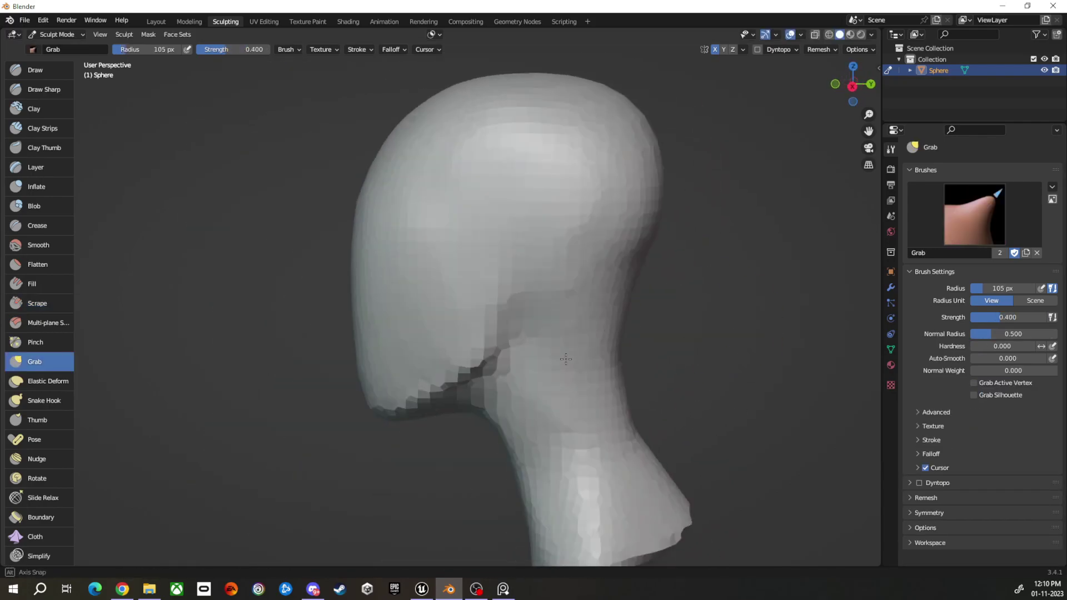
{"action": "mouse_move", "coordinate": [674, 324]}
{"action": "middle_mouse_down"}
{"action": "mouse_move", "coordinate": [493, 381]}
{"action": "mouse_move", "coordinate": [518, 243]}
{"action": "mouse_move", "coordinate": [625, 309]}
{"action": "middle_mouse_up"}
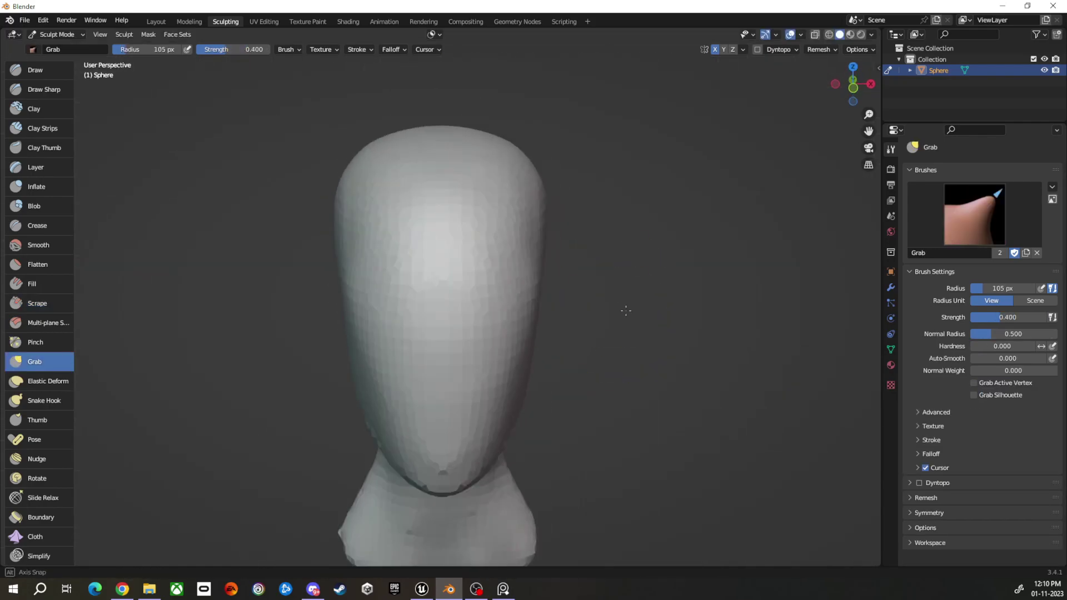
{"action": "scroll", "coordinate": [625, 310], "scroll_direction": "up", "scroll_amount": 3}
{"action": "mouse_move", "coordinate": [467, 353]}
{"action": "middle_mouse_down"}
{"action": "mouse_move", "coordinate": [345, 251]}
{"action": "mouse_move", "coordinate": [502, 353]}
{"action": "mouse_move", "coordinate": [491, 249]}
{"action": "middle_mouse_up"}
Carve and build up neck muscle strands with Draw Sharp and Clay Strips.
{"action": "key", "text": "shift+x"}
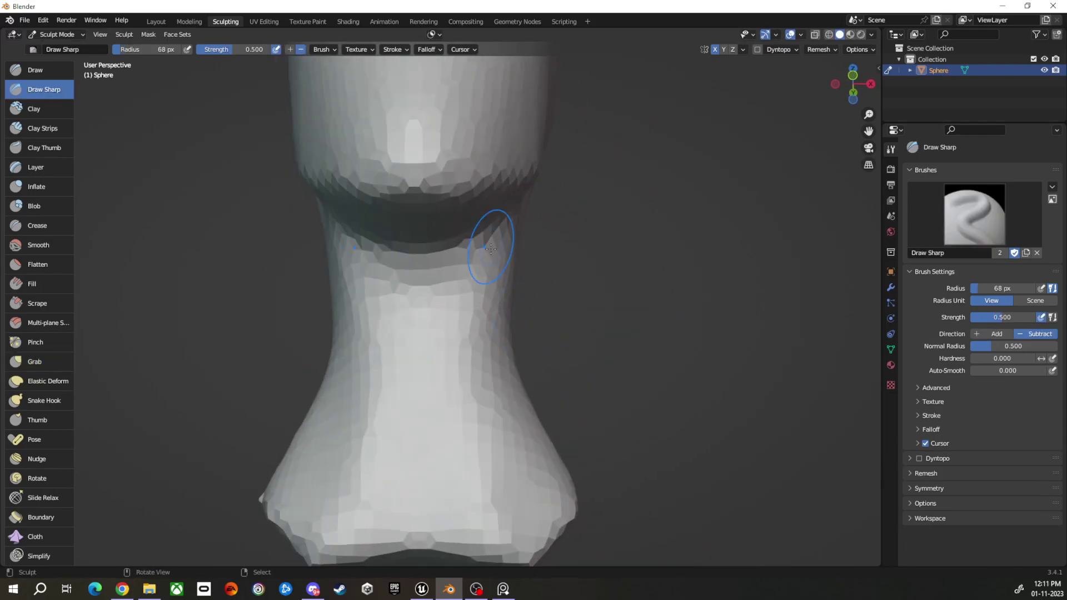
{"action": "mouse_move", "coordinate": [428, 428]}
{"action": "middle_mouse_down"}
{"action": "mouse_move", "coordinate": [500, 433]}
{"action": "mouse_move", "coordinate": [490, 310]}
{"action": "middle_mouse_up"}
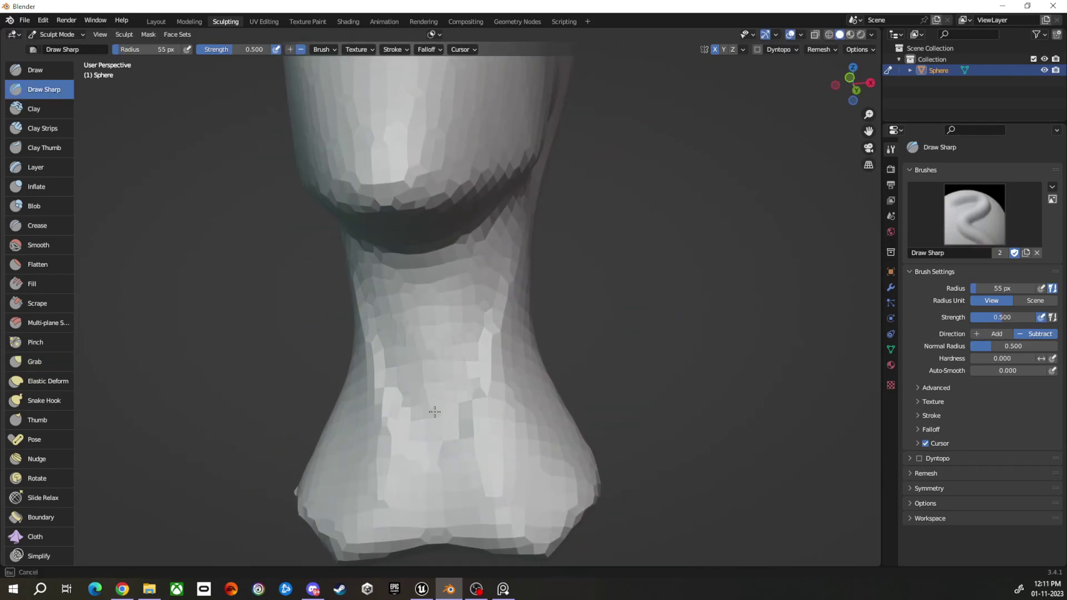
{"action": "mouse_move", "coordinate": [435, 412]}
{"action": "middle_mouse_down"}
{"action": "mouse_move", "coordinate": [453, 417]}
{"action": "mouse_move", "coordinate": [509, 215]}
{"action": "middle_mouse_up"}
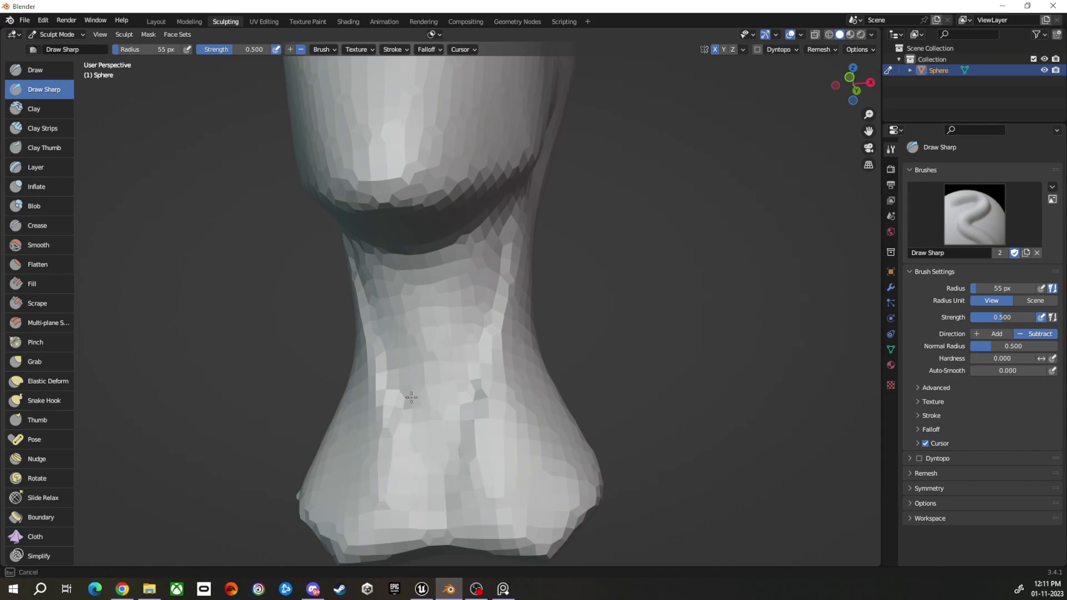
{"action": "key", "text": "c"}
{"action": "mouse_move", "coordinate": [412, 397]}
{"action": "middle_mouse_down"}
{"action": "mouse_move", "coordinate": [124, 161]}
{"action": "mouse_move", "coordinate": [497, 402]}
{"action": "mouse_move", "coordinate": [506, 391]}
{"action": "mouse_move", "coordinate": [500, 266]}
{"action": "mouse_move", "coordinate": [544, 454]}
{"action": "mouse_move", "coordinate": [480, 324]}
{"action": "middle_mouse_up"}
{"action": "key", "text": "shift+x"}
{"action": "key", "text": "c"}
{"action": "key", "text": "g"}
{"action": "mouse_move", "coordinate": [450, 249]}
{"action": "middle_mouse_down"}
{"action": "mouse_move", "coordinate": [420, 445]}
{"action": "mouse_move", "coordinate": [500, 400]}
{"action": "mouse_move", "coordinate": [406, 406]}
{"action": "mouse_move", "coordinate": [453, 369]}
{"action": "mouse_move", "coordinate": [483, 319]}
{"action": "middle_mouse_up"}
Build more clay onto the neck and carve a groove along the jawline.
{"action": "key", "text": "c"}
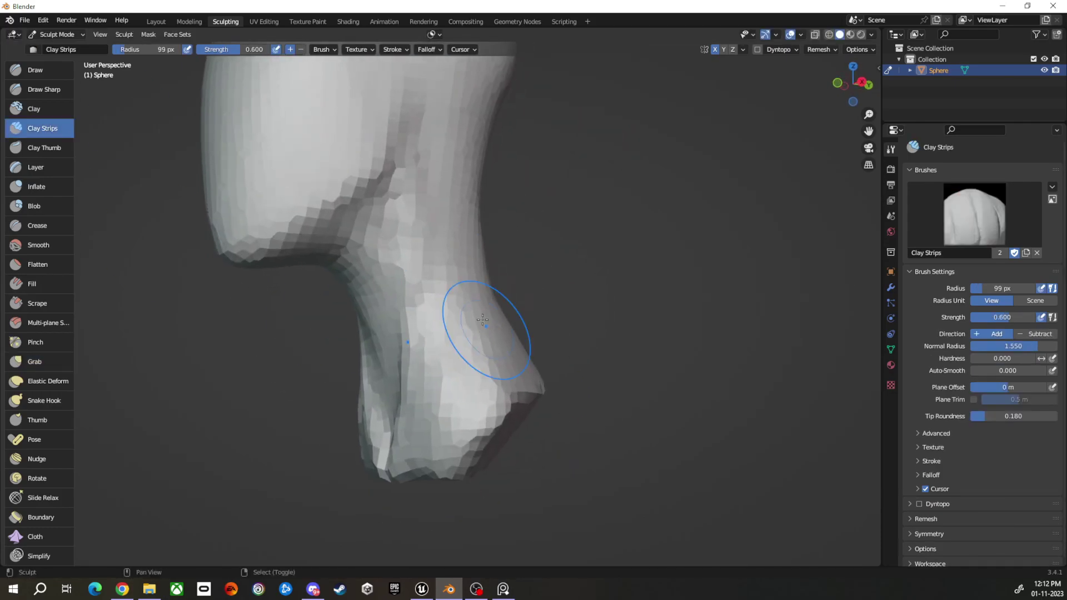
{"action": "mouse_move", "coordinate": [478, 274]}
{"action": "middle_mouse_down"}
{"action": "mouse_move", "coordinate": [476, 333]}
{"action": "mouse_move", "coordinate": [424, 171]}
{"action": "mouse_move", "coordinate": [537, 364]}
{"action": "mouse_move", "coordinate": [694, 334]}
{"action": "mouse_move", "coordinate": [531, 388]}
{"action": "mouse_move", "coordinate": [112, 160]}
{"action": "middle_mouse_up"}
{"action": "key", "text": "g"}
{"action": "scroll", "coordinate": [532, 388], "scroll_direction": "up", "scroll_amount": 4}
{"action": "left_click", "coordinate": [44, 89]}
{"action": "mouse_move", "coordinate": [515, 306]}
{"action": "middle_mouse_down"}
{"action": "mouse_move", "coordinate": [453, 388]}
{"action": "mouse_move", "coordinate": [629, 394]}
{"action": "mouse_move", "coordinate": [543, 369]}
{"action": "mouse_move", "coordinate": [495, 417]}
{"action": "mouse_move", "coordinate": [706, 357]}
{"action": "middle_mouse_up"}
{"action": "scroll", "coordinate": [629, 394], "scroll_direction": "down", "scroll_amount": 3}
{"action": "left_click_drag", "start_coordinate": [372, 383], "coordinate": [485, 415]}
{"action": "mouse_move", "coordinate": [520, 415]}
{"action": "middle_mouse_down"}
{"action": "mouse_move", "coordinate": [715, 434]}
{"action": "mouse_move", "coordinate": [591, 419]}
{"action": "mouse_move", "coordinate": [589, 493]}
{"action": "mouse_move", "coordinate": [570, 416]}
{"action": "mouse_move", "coordinate": [572, 274]}
{"action": "middle_mouse_up"}
Pull the skull's outline into shape with Grab from top, front and side views.
{"action": "key", "text": "g"}
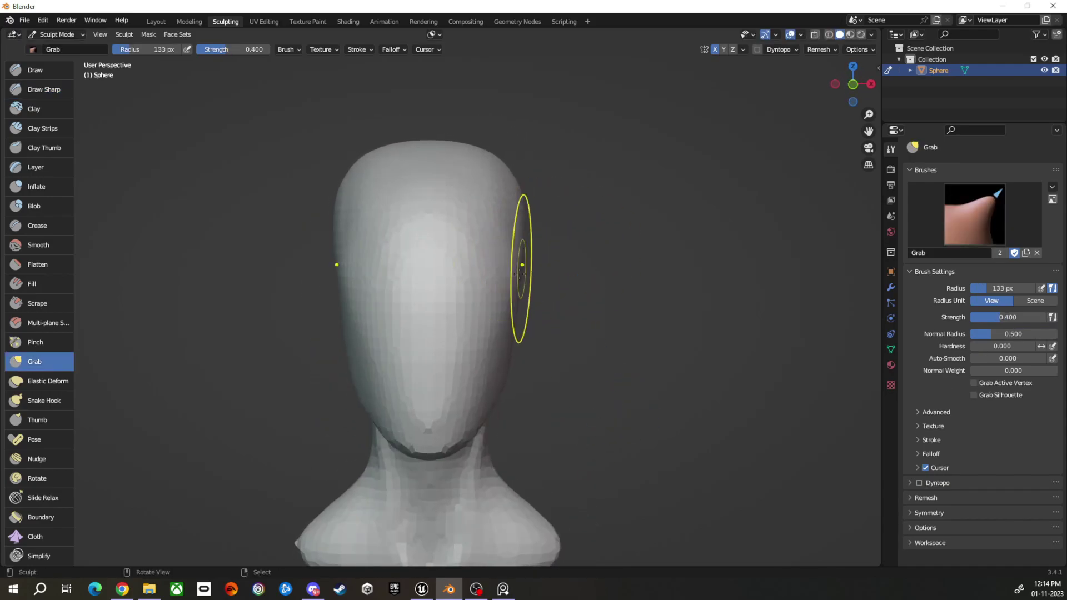
{"action": "middle_click_drag", "start_coordinate": [519, 355], "coordinate": [528, 257]}
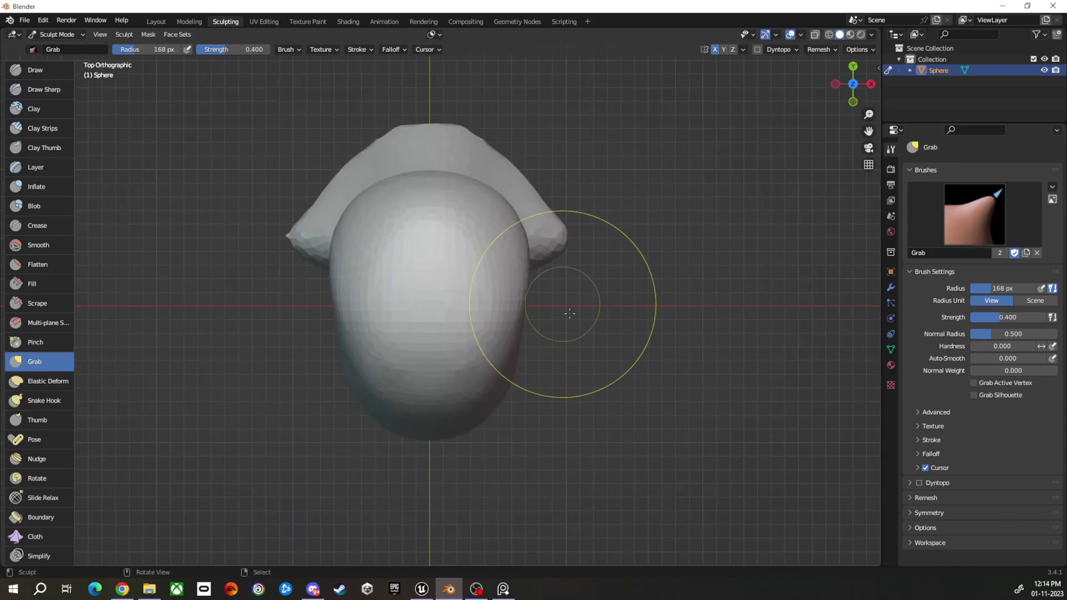
{"action": "mouse_move", "coordinate": [570, 313]}
{"action": "middle_mouse_down"}
{"action": "mouse_move", "coordinate": [517, 290]}
{"action": "mouse_move", "coordinate": [568, 303]}
{"action": "mouse_move", "coordinate": [435, 168]}
{"action": "middle_mouse_up"}
{"action": "middle_click_drag", "start_coordinate": [509, 198], "coordinate": [470, 202]}
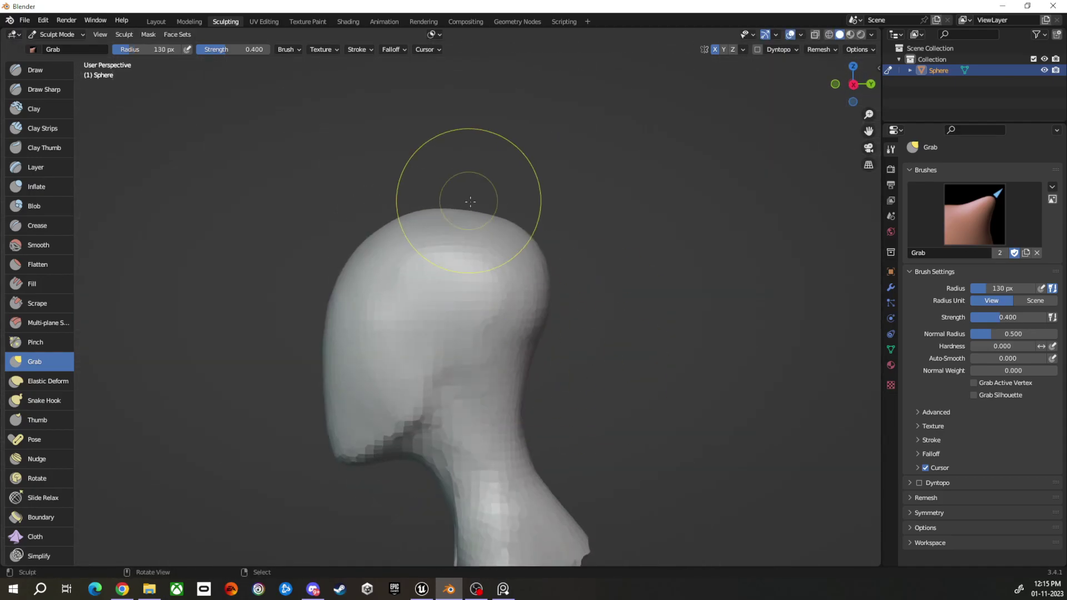
{"action": "middle_click_drag", "start_coordinate": [403, 210], "coordinate": [651, 345]}
{"action": "key", "text": "ctrl+Tab"}
Add a plane, rotate it 90° on Y and move it down on Z.
{"action": "key", "text": "shift+a"}
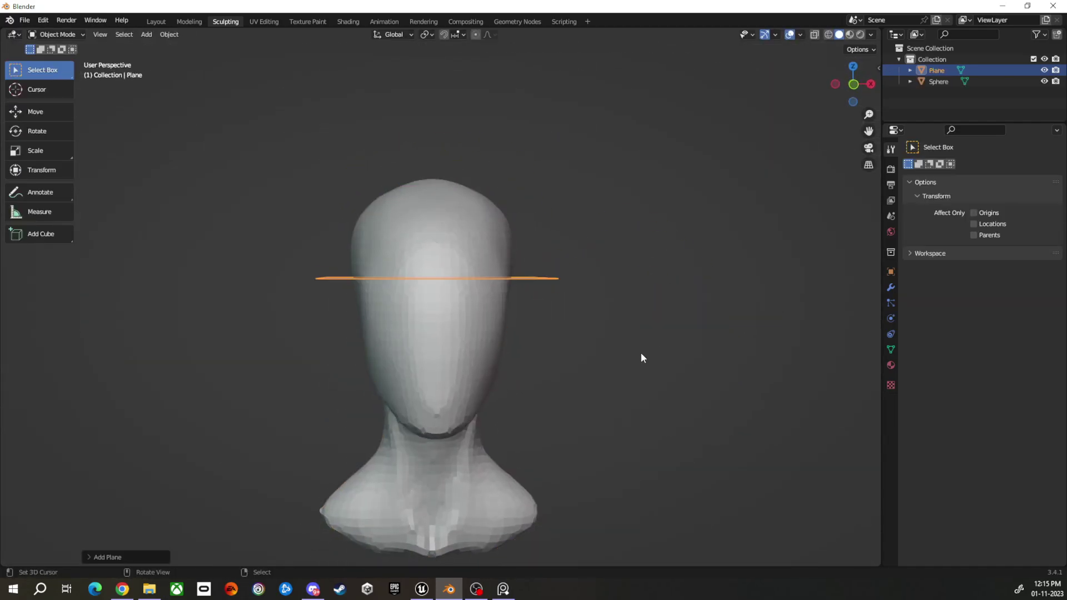
{"action": "key", "text": "r"}
{"action": "key", "text": "y"}
{"action": "key", "text": "9"}
{"action": "key", "text": "0"}
{"action": "key", "text": "Return"}
{"action": "key", "text": "KP_3"}
{"action": "key", "text": "g"}
{"action": "key", "text": "z"}
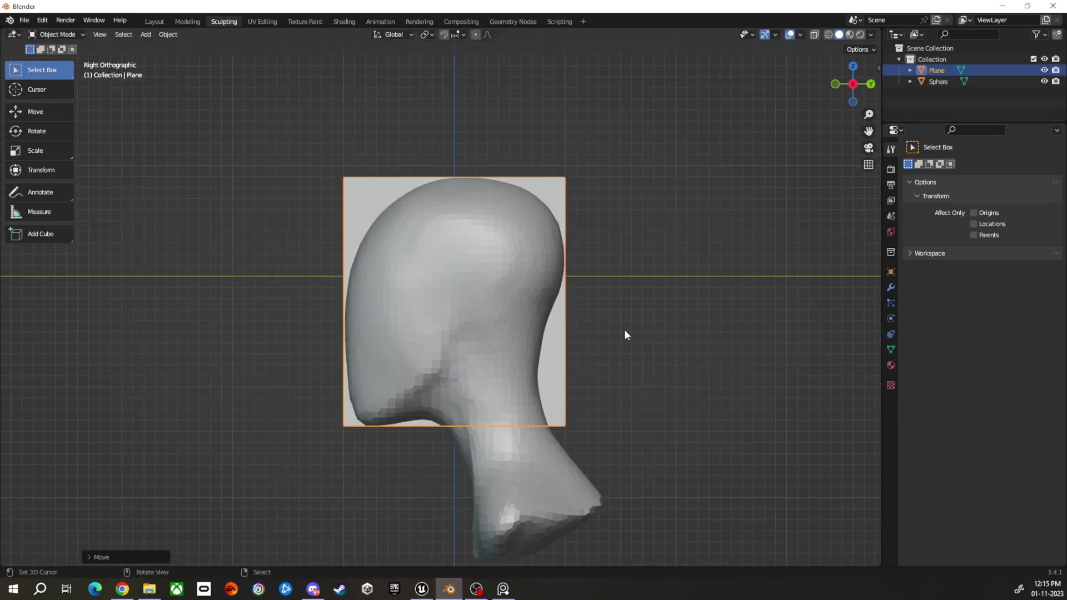
Set the plane's Viewport Display to Wire and resume sculpting the sphere.
{"action": "key", "text": "Tab"}
{"action": "left_click", "coordinate": [891, 272]}
{"action": "left_click", "coordinate": [938, 418]}
{"action": "left_click", "coordinate": [1006, 534]}
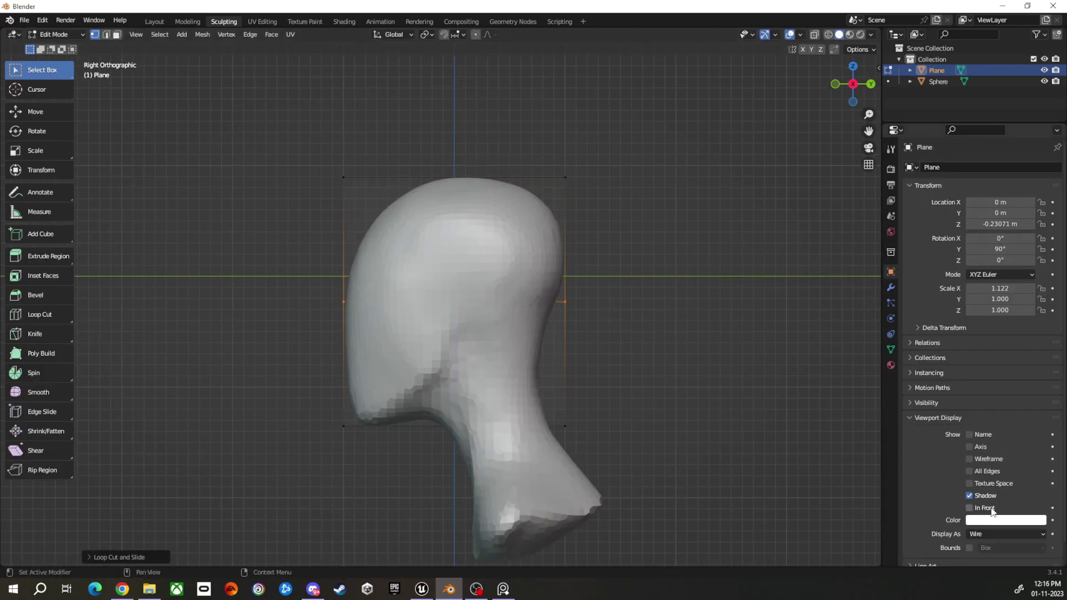
{"action": "key", "text": "ctrl+Tab"}
{"action": "middle_click_drag", "start_coordinate": [560, 378], "coordinate": [475, 299]}
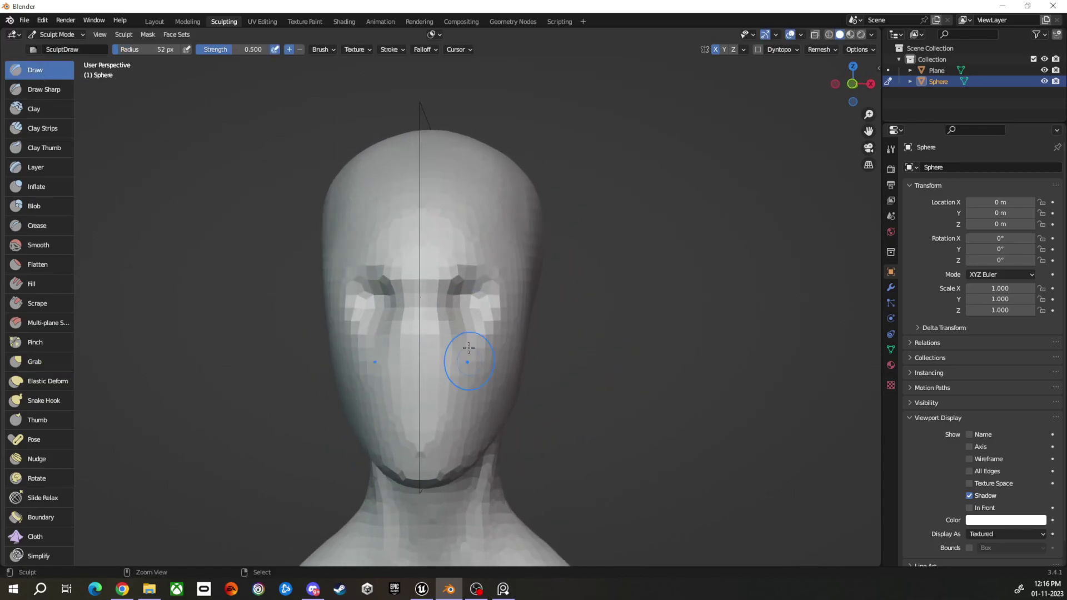
Pull a nose down from between the eyes toward the mouth with Grab.
{"action": "mouse_move", "coordinate": [469, 348]}
{"action": "middle_mouse_down"}
{"action": "mouse_move", "coordinate": [401, 334]}
{"action": "mouse_move", "coordinate": [459, 338]}
{"action": "mouse_move", "coordinate": [316, 392]}
{"action": "mouse_move", "coordinate": [567, 431]}
{"action": "mouse_move", "coordinate": [325, 334]}
{"action": "middle_mouse_up"}
{"action": "key", "text": "g"}
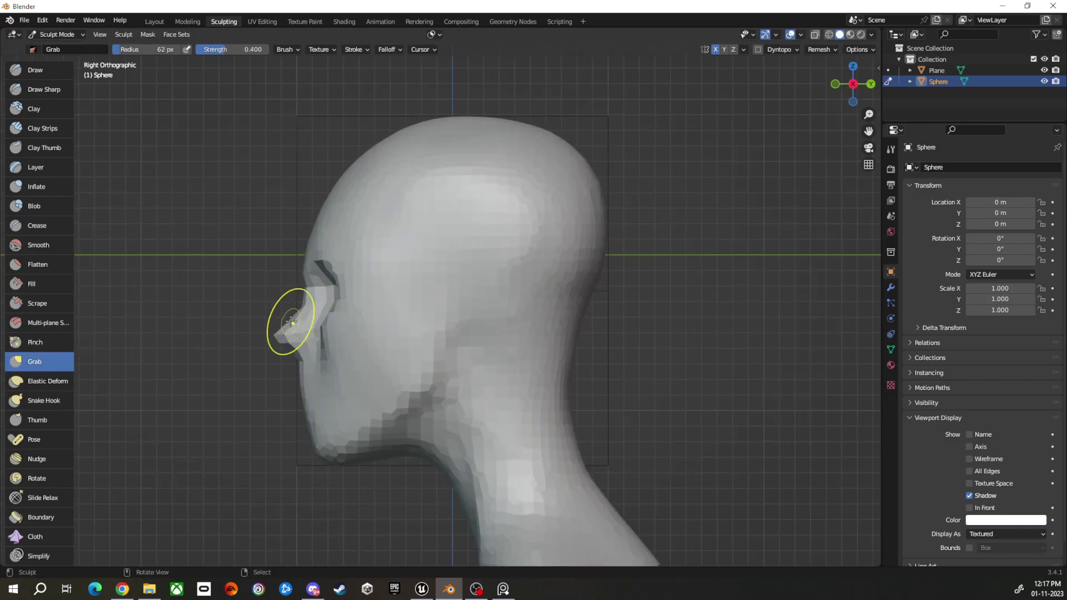
{"action": "scroll", "coordinate": [331, 372], "scroll_direction": "up", "scroll_amount": 2}
{"action": "mouse_move", "coordinate": [334, 334]}
{"action": "middle_mouse_down"}
{"action": "mouse_move", "coordinate": [543, 282]}
{"action": "mouse_move", "coordinate": [584, 334]}
{"action": "mouse_move", "coordinate": [499, 236]}
{"action": "middle_mouse_up"}
{"action": "left_click_drag", "start_coordinate": [499, 236], "coordinate": [488, 332]}
{"action": "mouse_move", "coordinate": [488, 332]}
{"action": "middle_mouse_down"}
{"action": "mouse_move", "coordinate": [468, 329]}
{"action": "mouse_move", "coordinate": [345, 377]}
{"action": "mouse_move", "coordinate": [607, 352]}
{"action": "mouse_move", "coordinate": [578, 400]}
{"action": "mouse_move", "coordinate": [591, 422]}
{"action": "mouse_move", "coordinate": [508, 322]}
{"action": "middle_mouse_up"}
{"action": "left_click", "coordinate": [506, 342]}
Deepen the eye sockets and mouth groove with Draw and Grab strokes.
{"action": "key", "text": "x"}
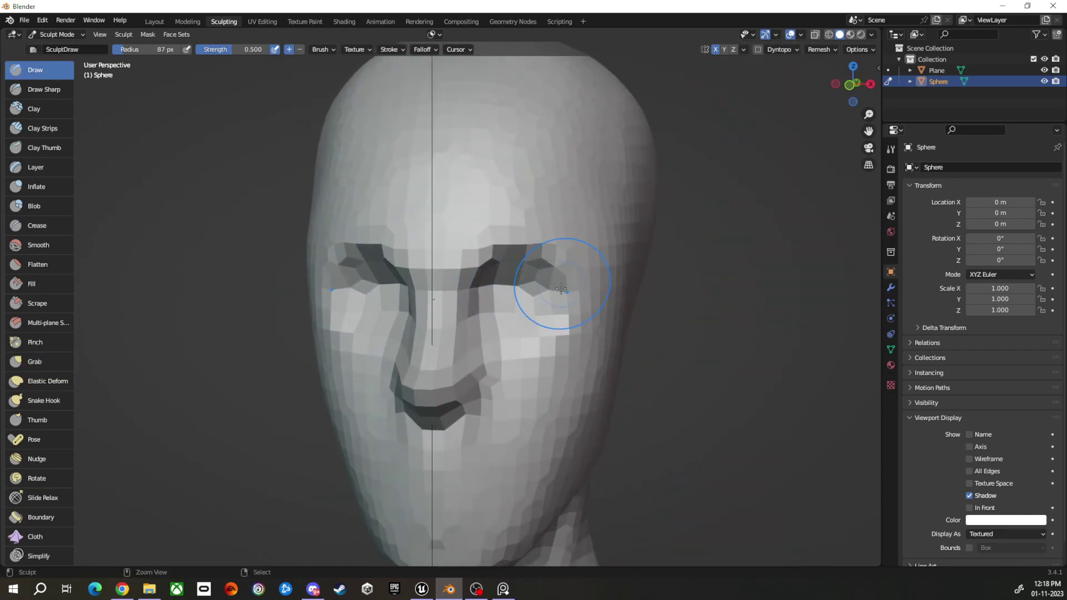
{"action": "scroll", "coordinate": [543, 286], "scroll_direction": "down", "scroll_amount": 2}
{"action": "scroll", "coordinate": [581, 361], "scroll_direction": "down", "scroll_amount": 1}
{"action": "key", "text": "g"}
{"action": "scroll", "coordinate": [584, 311], "scroll_direction": "down", "scroll_amount": 1}
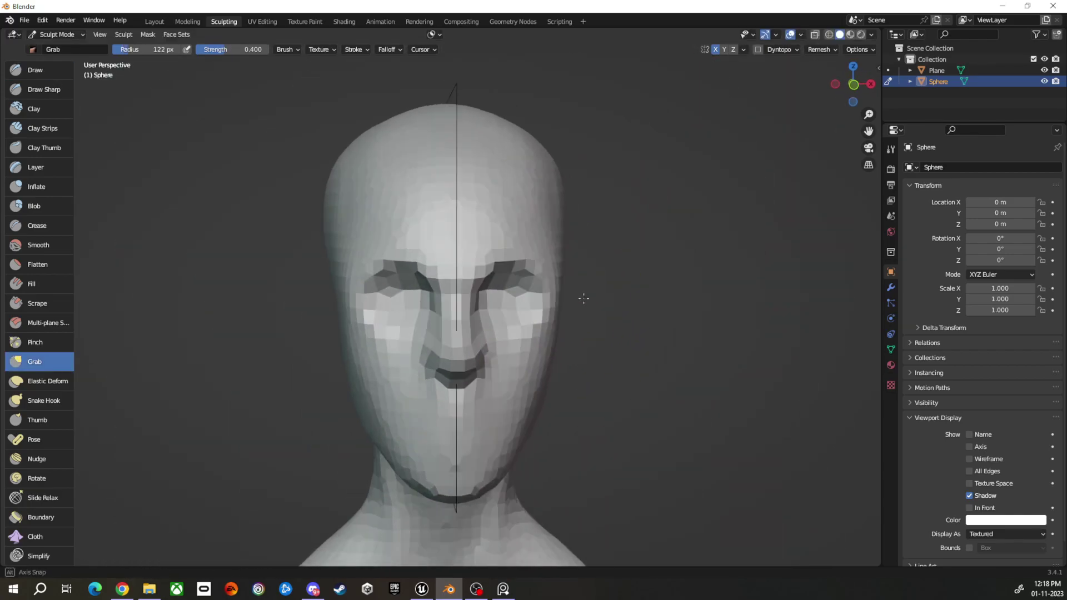
{"action": "scroll", "coordinate": [576, 367], "scroll_direction": "down", "scroll_amount": 1}
{"action": "middle_click_drag", "start_coordinate": [572, 374], "coordinate": [592, 306]}
{"action": "scroll", "coordinate": [586, 352], "scroll_direction": "up", "scroll_amount": 2}
{"action": "key", "text": "x"}
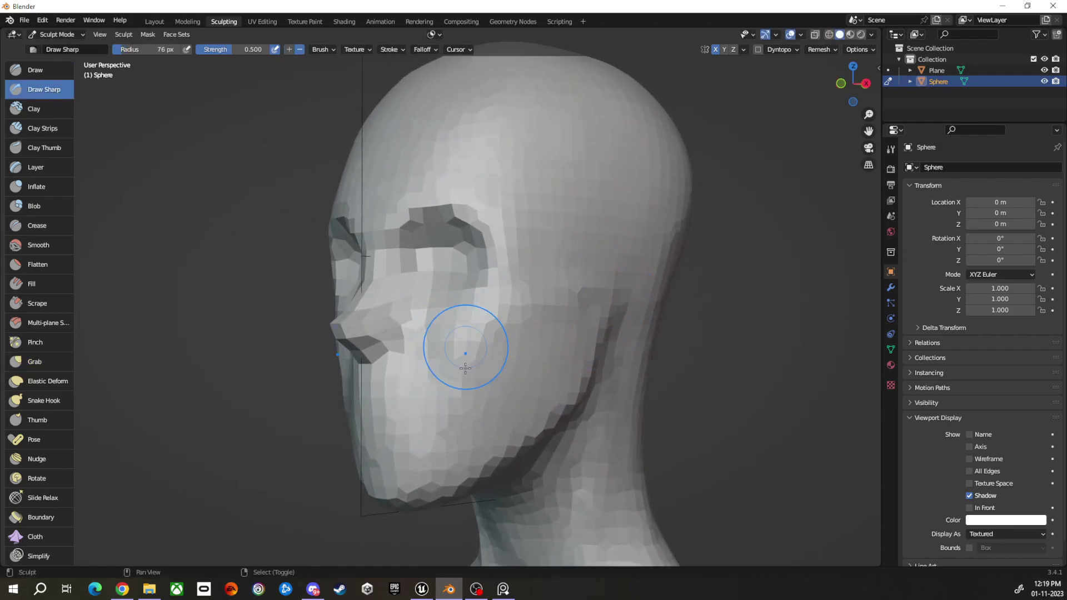
{"action": "mouse_move", "coordinate": [465, 368]}
{"action": "middle_mouse_down"}
{"action": "mouse_move", "coordinate": [602, 289]}
{"action": "mouse_move", "coordinate": [543, 302]}
{"action": "mouse_move", "coordinate": [588, 407]}
{"action": "mouse_move", "coordinate": [416, 346]}
{"action": "mouse_move", "coordinate": [479, 340]}
{"action": "mouse_move", "coordinate": [503, 325]}
{"action": "middle_mouse_up"}
{"action": "key", "text": "g"}
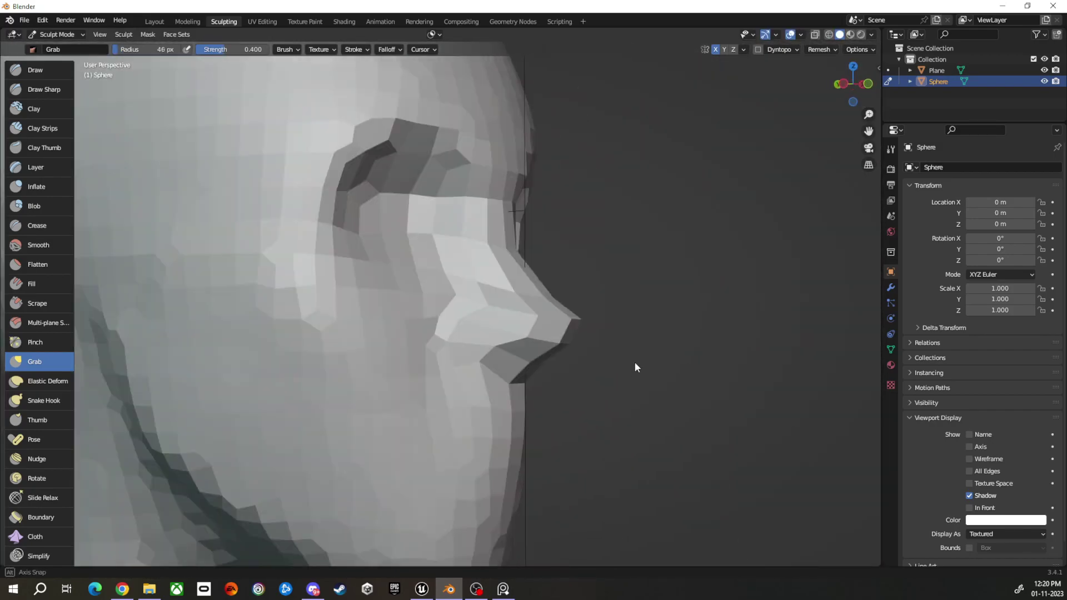
{"action": "mouse_move", "coordinate": [502, 326]}
{"action": "middle_mouse_down"}
{"action": "mouse_move", "coordinate": [372, 341]}
{"action": "mouse_move", "coordinate": [399, 261]}
{"action": "middle_mouse_up"}
Build the jawline with Clay Strips and mask the ear position on the head's side.
{"action": "key", "text": "c"}
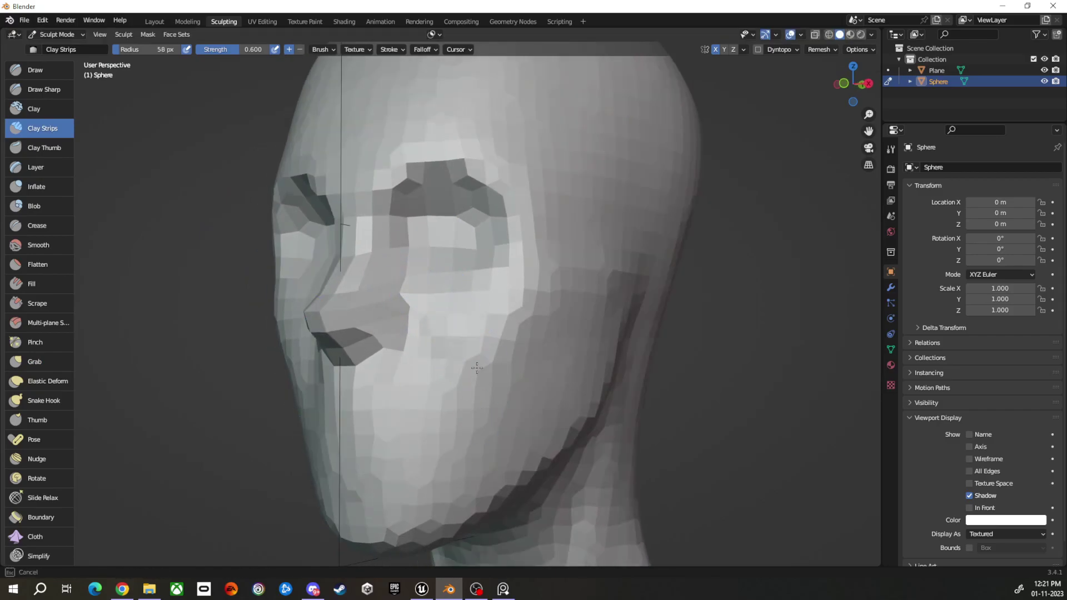
{"action": "mouse_move", "coordinate": [477, 368]}
{"action": "middle_mouse_down"}
{"action": "mouse_move", "coordinate": [683, 399]}
{"action": "mouse_move", "coordinate": [460, 303]}
{"action": "mouse_move", "coordinate": [520, 374]}
{"action": "middle_mouse_up"}
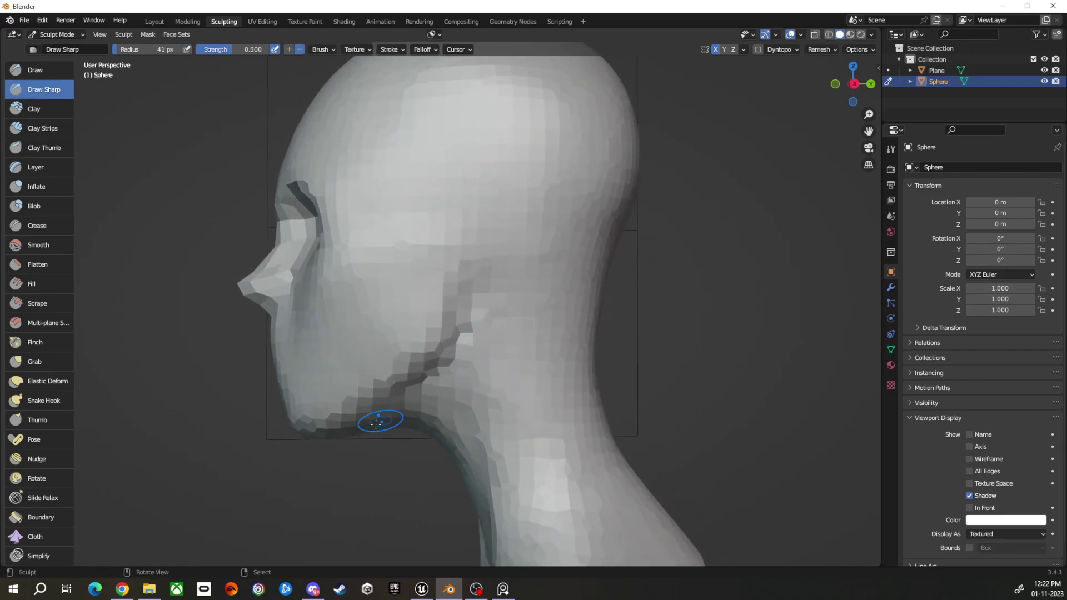
{"action": "mouse_move", "coordinate": [376, 424]}
{"action": "middle_mouse_down"}
{"action": "mouse_move", "coordinate": [412, 390]}
{"action": "mouse_move", "coordinate": [556, 372]}
{"action": "mouse_move", "coordinate": [387, 277]}
{"action": "middle_mouse_up"}
{"action": "key", "text": "m"}
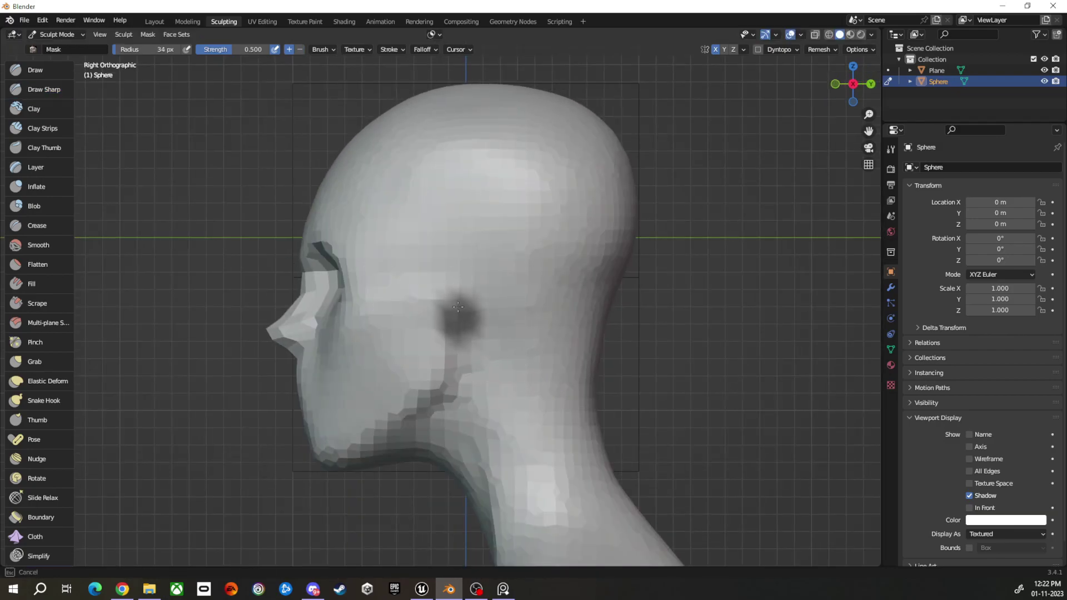
{"action": "middle_click_drag", "start_coordinate": [520, 319], "coordinate": [565, 354]}
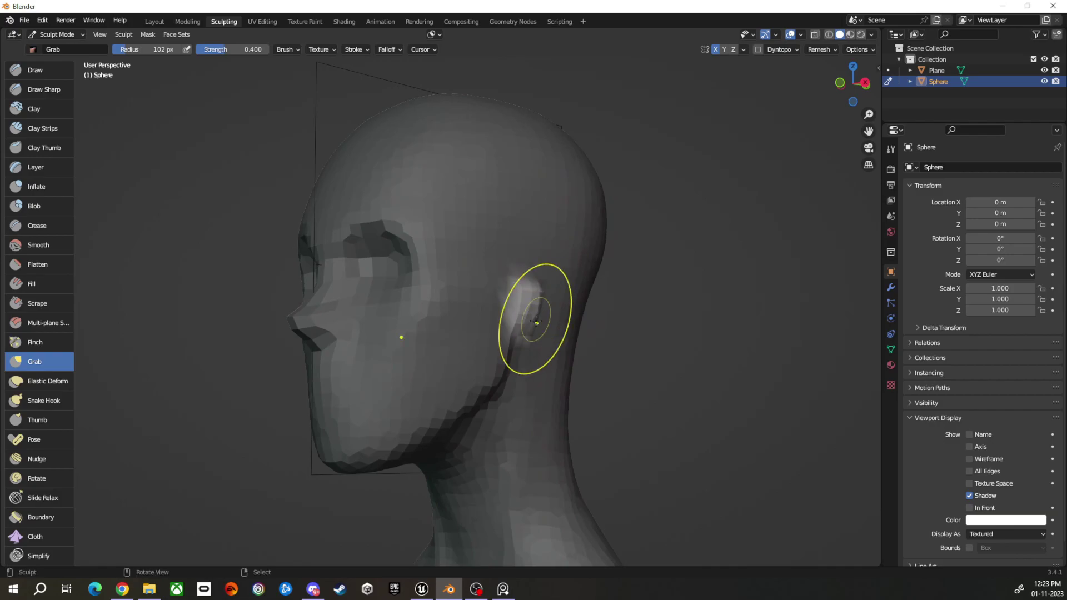
Pull symmetric pointed ears out from both sides of the head with Grab.
{"action": "mouse_move", "coordinate": [536, 321]}
{"action": "middle_mouse_down"}
{"action": "mouse_move", "coordinate": [488, 350]}
{"action": "mouse_move", "coordinate": [344, 359]}
{"action": "mouse_move", "coordinate": [578, 277]}
{"action": "middle_mouse_up"}
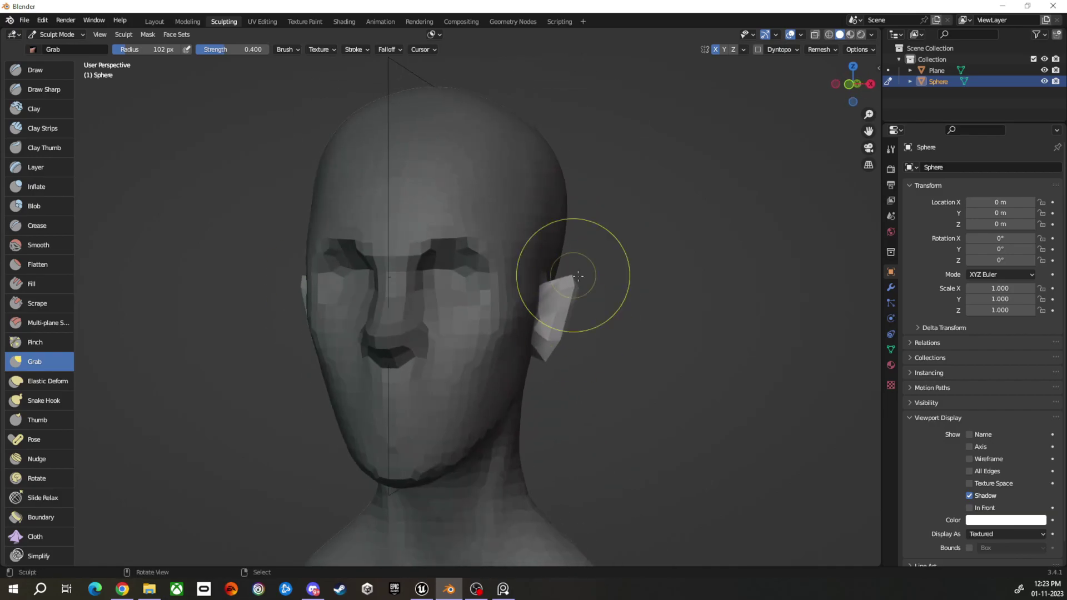
{"action": "mouse_move", "coordinate": [599, 312]}
{"action": "middle_mouse_down"}
{"action": "mouse_move", "coordinate": [428, 305]}
{"action": "mouse_move", "coordinate": [615, 353]}
{"action": "mouse_move", "coordinate": [316, 266]}
{"action": "mouse_move", "coordinate": [623, 310]}
{"action": "mouse_move", "coordinate": [435, 412]}
{"action": "middle_mouse_up"}
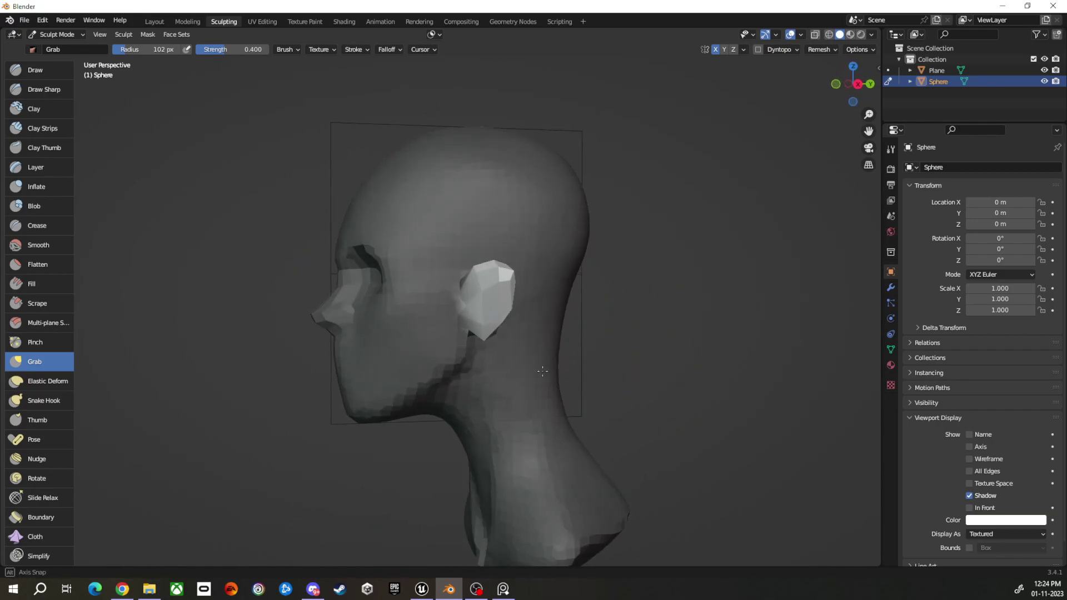
{"action": "mouse_move", "coordinate": [543, 372]}
{"action": "middle_mouse_down"}
{"action": "mouse_move", "coordinate": [648, 376]}
{"action": "mouse_move", "coordinate": [738, 405]}
{"action": "mouse_move", "coordinate": [611, 378]}
{"action": "mouse_move", "coordinate": [615, 369]}
{"action": "mouse_move", "coordinate": [548, 393]}
{"action": "middle_mouse_up"}
{"action": "key", "text": "x"}
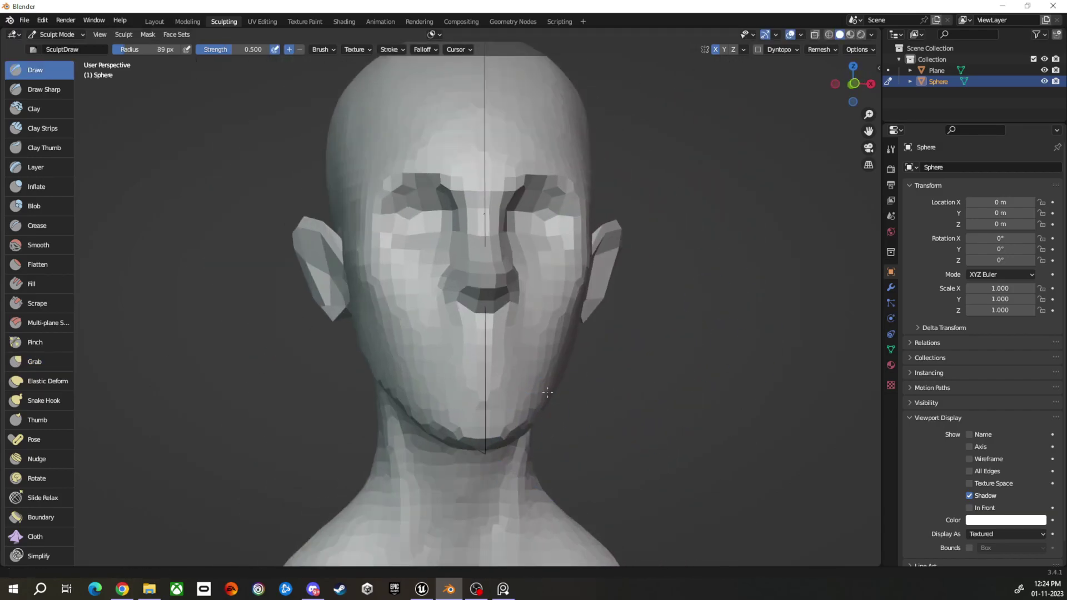
Carve the parting line between the lips with Draw Sharp from a front view.
{"action": "scroll", "coordinate": [547, 392], "scroll_direction": "up", "scroll_amount": 2}
{"action": "scroll", "coordinate": [468, 409], "scroll_direction": "up", "scroll_amount": 1}
{"action": "left_click", "coordinate": [66, 92]}
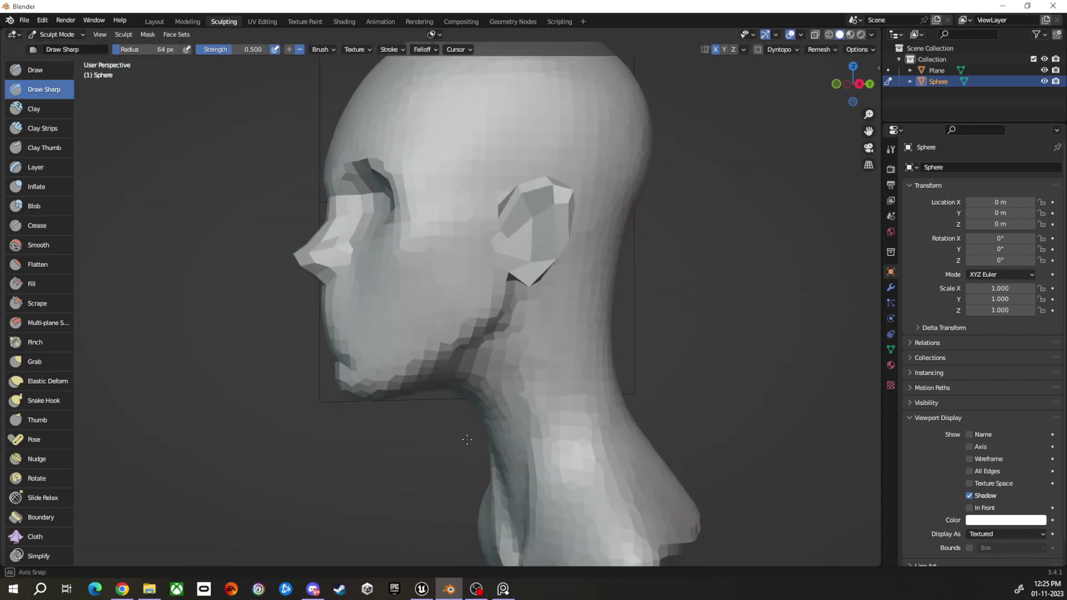
{"action": "middle_click_drag", "start_coordinate": [467, 440], "coordinate": [617, 376]}
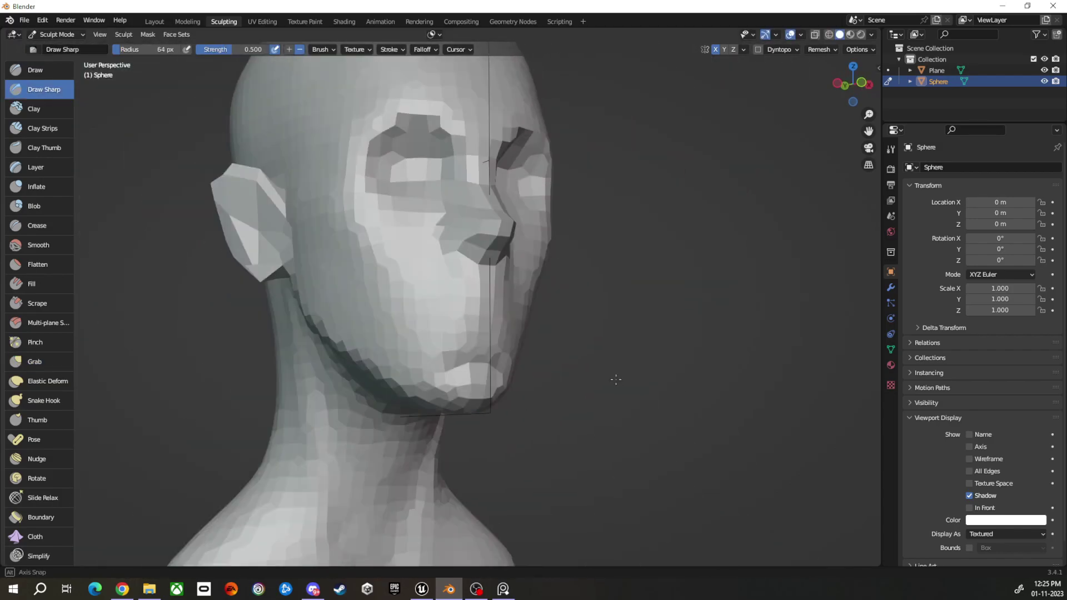
{"action": "scroll", "coordinate": [606, 330], "scroll_direction": "up", "scroll_amount": 5}
{"action": "middle_click_drag", "start_coordinate": [391, 371], "coordinate": [381, 355]}
Shape the lips and chin with Grab, Pinch and a resized Inflate brush.
{"action": "key", "text": "g"}
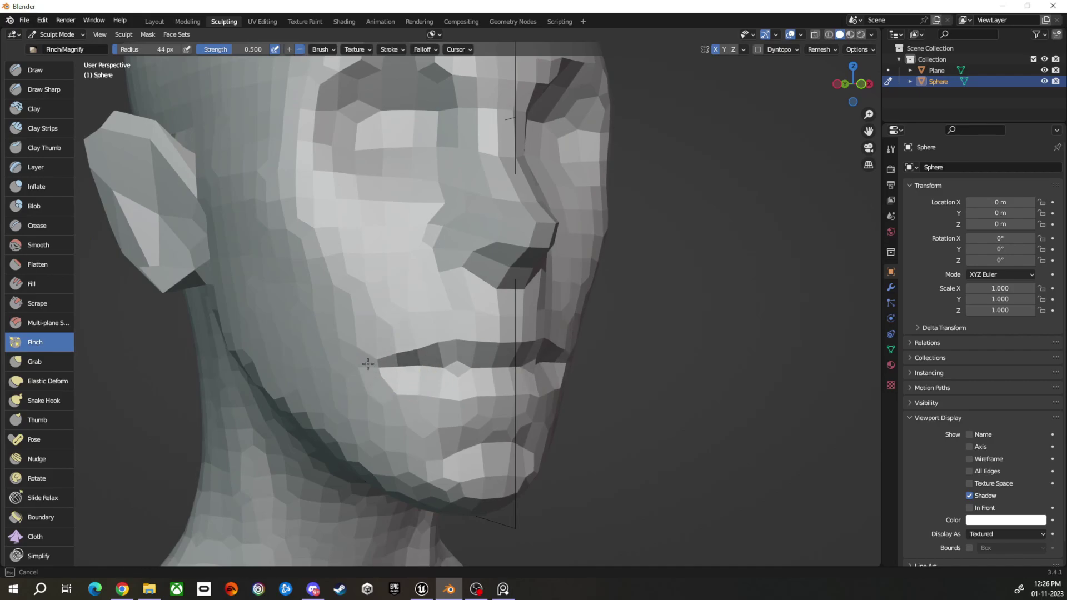
{"action": "key", "text": "g"}
{"action": "mouse_move", "coordinate": [368, 365]}
{"action": "middle_mouse_down"}
{"action": "mouse_move", "coordinate": [418, 338]}
{"action": "mouse_move", "coordinate": [410, 391]}
{"action": "mouse_move", "coordinate": [602, 339]}
{"action": "middle_mouse_up"}
{"action": "key", "text": "i"}
{"action": "key", "text": "f"}
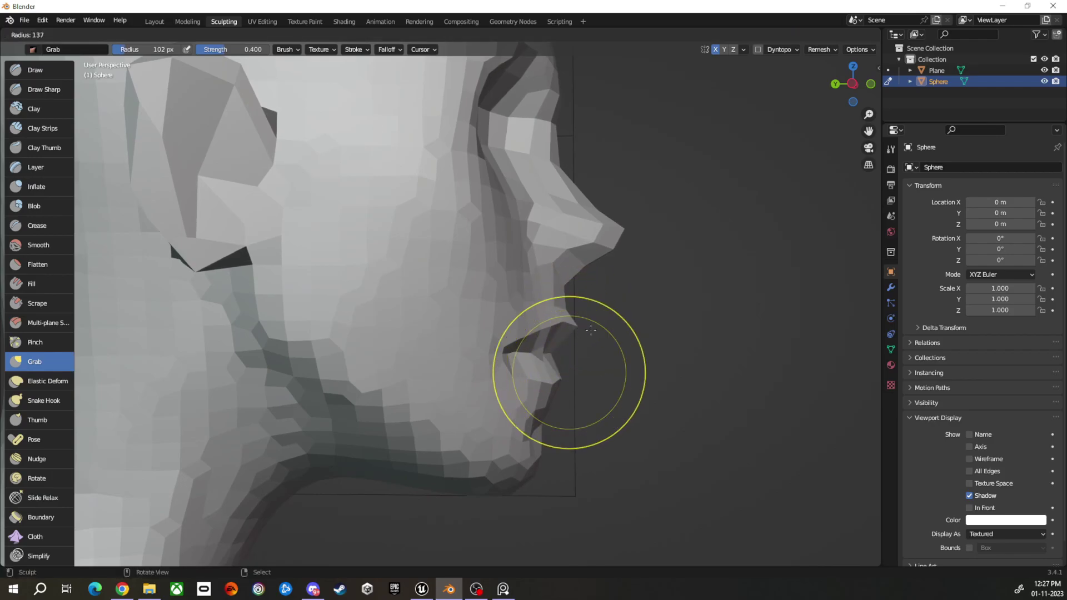
{"action": "mouse_move", "coordinate": [560, 380]}
{"action": "middle_mouse_down"}
{"action": "mouse_move", "coordinate": [479, 347]}
{"action": "mouse_move", "coordinate": [507, 351]}
{"action": "middle_mouse_up"}
{"action": "left_click", "coordinate": [464, 349]}
{"action": "mouse_move", "coordinate": [578, 359]}
{"action": "middle_mouse_down"}
{"action": "mouse_move", "coordinate": [512, 358]}
{"action": "mouse_move", "coordinate": [447, 376]}
{"action": "mouse_move", "coordinate": [456, 361]}
{"action": "mouse_move", "coordinate": [482, 372]}
{"action": "mouse_move", "coordinate": [611, 465]}
{"action": "mouse_move", "coordinate": [526, 433]}
{"action": "mouse_move", "coordinate": [686, 386]}
{"action": "middle_mouse_up"}
Build up the chin and cheeks with Clay, Draw and Grab, checking the side profile.
{"action": "key", "text": "c"}
{"action": "left_click", "coordinate": [34, 75]}
{"action": "key", "text": "g"}
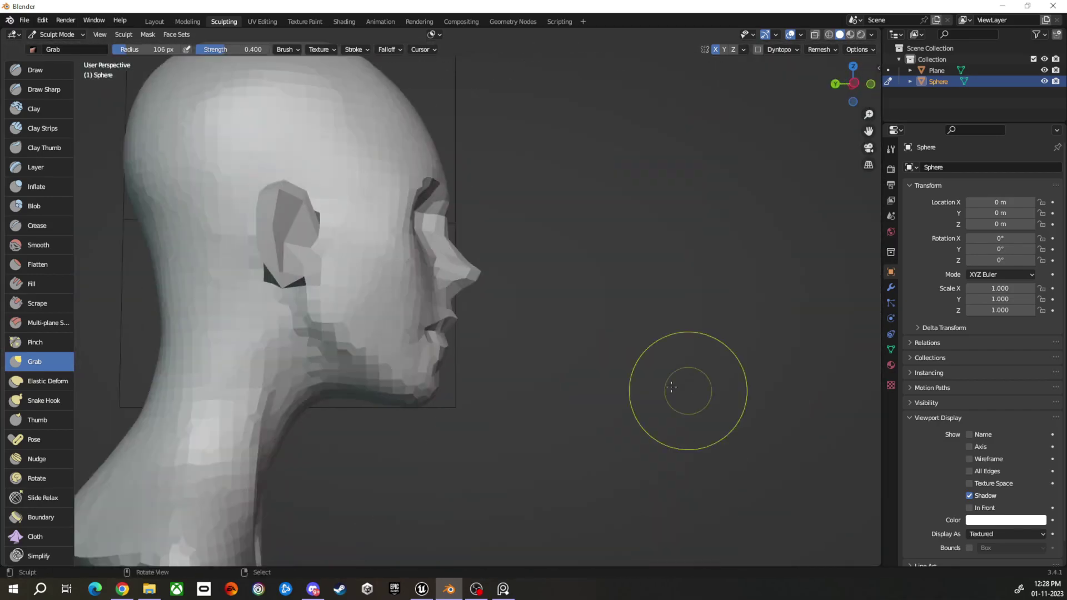
{"action": "scroll", "coordinate": [448, 334], "scroll_direction": "up", "scroll_amount": 3}
{"action": "mouse_move", "coordinate": [448, 333]}
{"action": "middle_mouse_down"}
{"action": "mouse_move", "coordinate": [543, 369]}
{"action": "mouse_move", "coordinate": [422, 314]}
{"action": "mouse_move", "coordinate": [595, 308]}
{"action": "middle_mouse_up"}
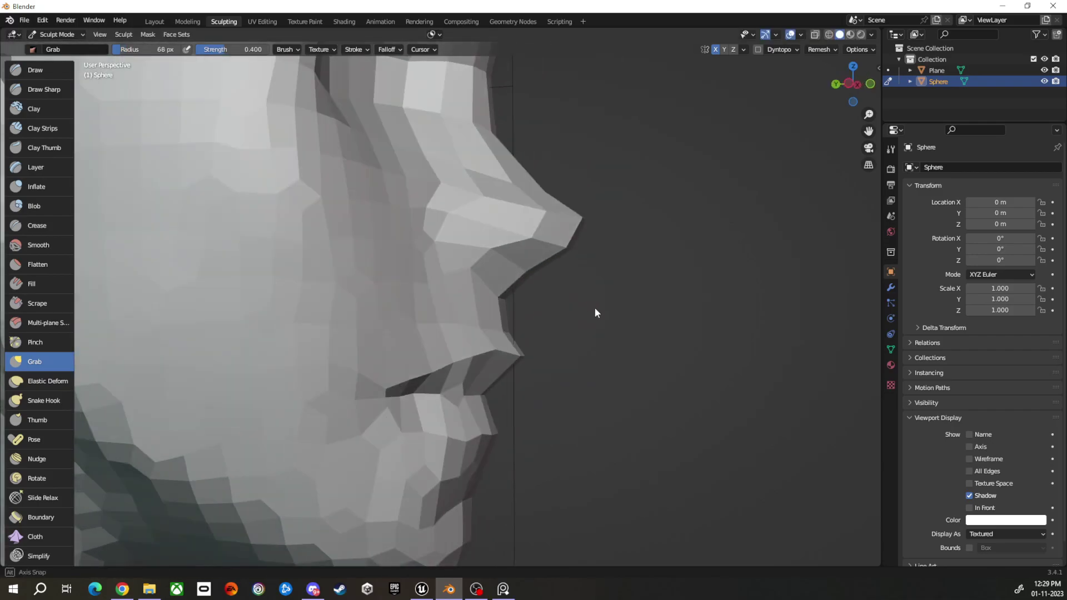
{"action": "mouse_move", "coordinate": [513, 298]}
{"action": "middle_mouse_down"}
{"action": "mouse_move", "coordinate": [551, 415]}
{"action": "mouse_move", "coordinate": [464, 441]}
{"action": "mouse_move", "coordinate": [558, 444]}
{"action": "middle_mouse_up"}
{"action": "scroll", "coordinate": [551, 413], "scroll_direction": "up", "scroll_amount": 1}
Carve sharper creases around the nose with Draw Sharp.
{"action": "key", "text": "shift+space"}
{"action": "scroll", "coordinate": [557, 445], "scroll_direction": "up", "scroll_amount": 3}
{"action": "scroll", "coordinate": [558, 444], "scroll_direction": "down", "scroll_amount": 2}
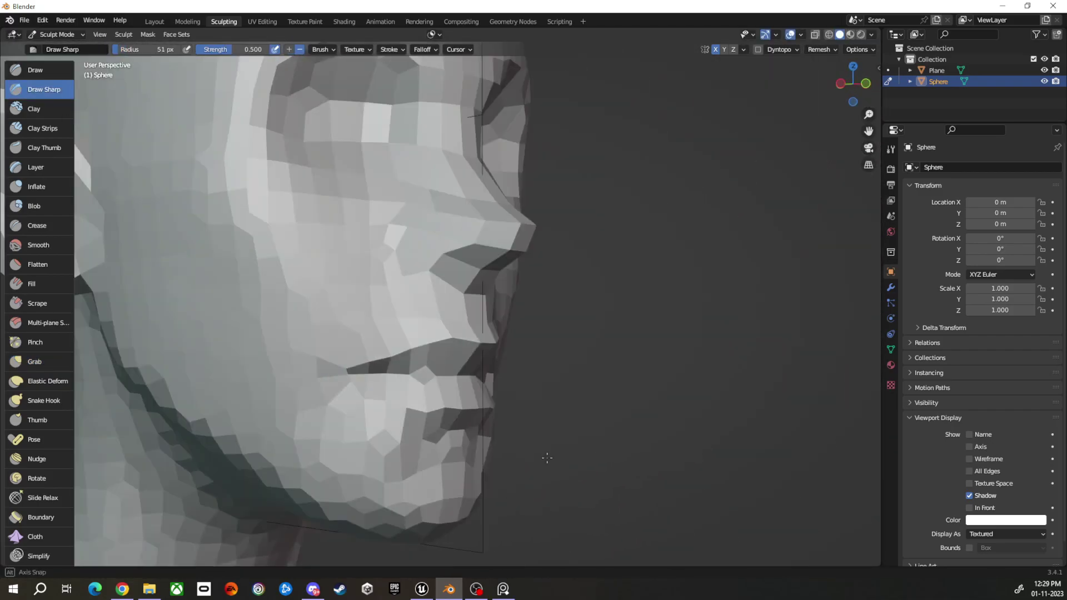
{"action": "scroll", "coordinate": [548, 457], "scroll_direction": "down", "scroll_amount": 3}
{"action": "mouse_move", "coordinate": [512, 417]}
{"action": "middle_mouse_down"}
{"action": "mouse_move", "coordinate": [566, 312]}
{"action": "mouse_move", "coordinate": [522, 389]}
{"action": "mouse_move", "coordinate": [500, 400]}
{"action": "mouse_move", "coordinate": [545, 406]}
{"action": "mouse_move", "coordinate": [501, 411]}
{"action": "mouse_move", "coordinate": [533, 405]}
{"action": "mouse_move", "coordinate": [503, 394]}
{"action": "mouse_move", "coordinate": [471, 425]}
{"action": "mouse_move", "coordinate": [556, 362]}
{"action": "mouse_move", "coordinate": [496, 385]}
{"action": "mouse_move", "coordinate": [537, 389]}
{"action": "middle_mouse_up"}
Refine the nose and cheek forms, alternating Inflate and Draw Sharp.
{"action": "key", "text": "i"}
{"action": "key", "text": "shift+space"}
{"action": "scroll", "coordinate": [503, 394], "scroll_direction": "up", "scroll_amount": 3}
{"action": "key", "text": "i"}
{"action": "scroll", "coordinate": [471, 425], "scroll_direction": "up", "scroll_amount": 2}
{"action": "scroll", "coordinate": [556, 362], "scroll_direction": "down", "scroll_amount": 2}
{"action": "scroll", "coordinate": [506, 381], "scroll_direction": "up", "scroll_amount": 2}
{"action": "scroll", "coordinate": [538, 389], "scroll_direction": "down", "scroll_amount": 2}
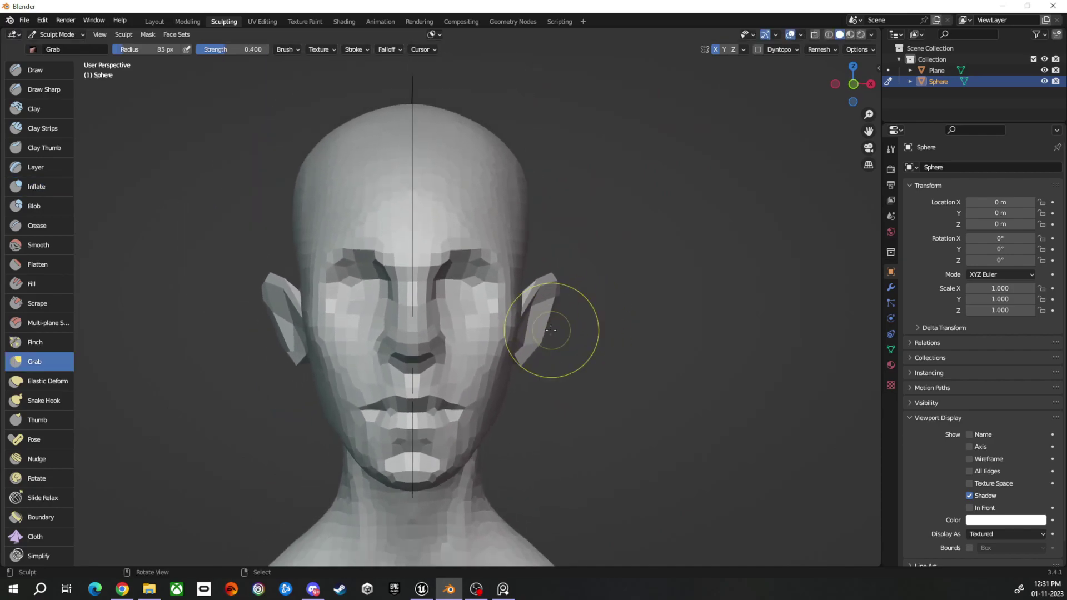
Orbit around the head to inspect the cheeks, lips and both profiles.
{"action": "mouse_move", "coordinate": [507, 279]}
{"action": "middle_mouse_down"}
{"action": "mouse_move", "coordinate": [489, 300]}
{"action": "mouse_move", "coordinate": [528, 322]}
{"action": "middle_mouse_up"}
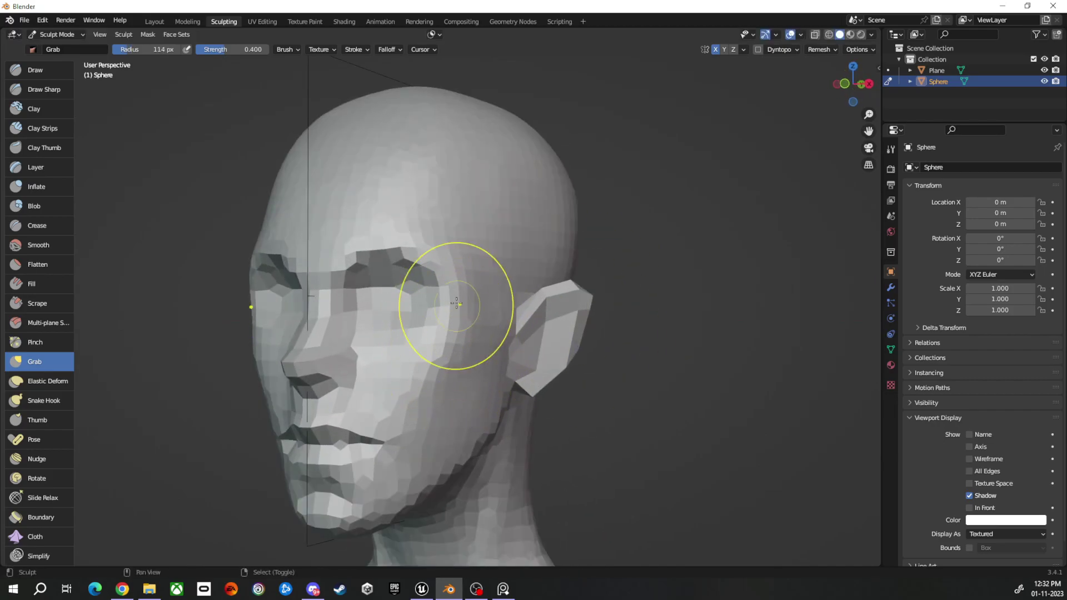
{"action": "middle_click_drag", "start_coordinate": [529, 382], "coordinate": [564, 401]}
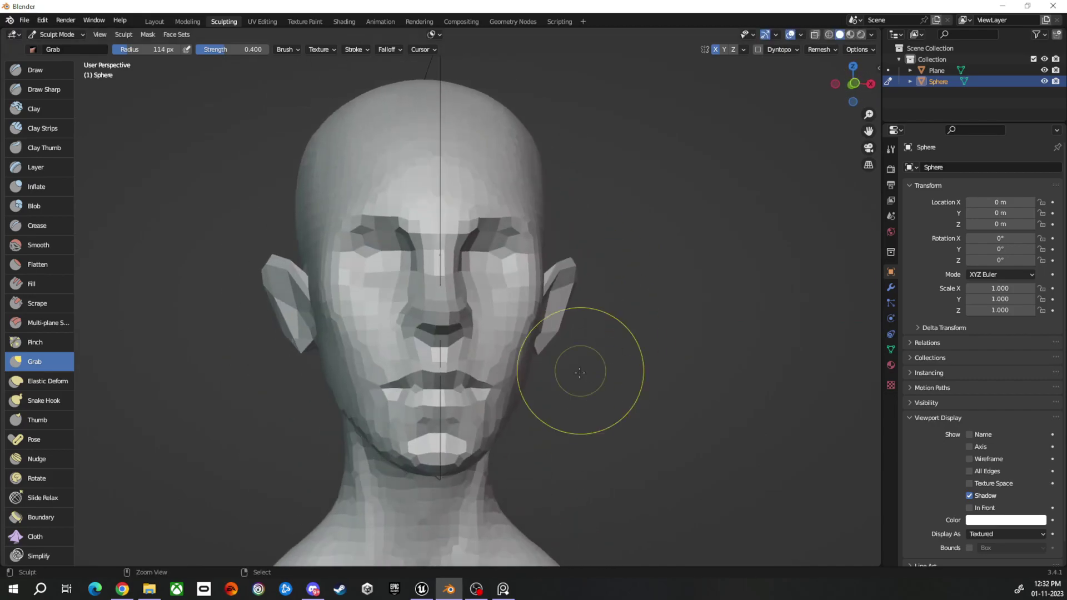
{"action": "mouse_move", "coordinate": [510, 433]}
{"action": "middle_mouse_down"}
{"action": "mouse_move", "coordinate": [534, 417]}
{"action": "mouse_move", "coordinate": [223, 334]}
{"action": "middle_mouse_up"}
{"action": "scroll", "coordinate": [500, 399], "scroll_direction": "up", "scroll_amount": 5}
{"action": "scroll", "coordinate": [495, 445], "scroll_direction": "down", "scroll_amount": 4}
{"action": "scroll", "coordinate": [102, 281], "scroll_direction": "up", "scroll_amount": 5}
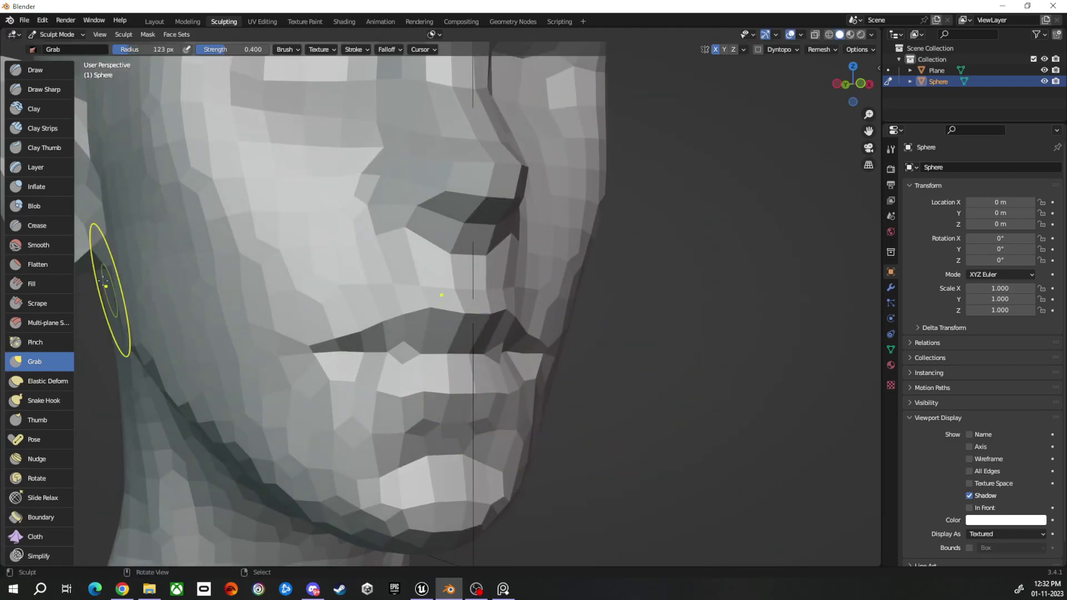
{"action": "mouse_move", "coordinate": [482, 373]}
{"action": "middle_mouse_down"}
{"action": "mouse_move", "coordinate": [611, 372]}
{"action": "mouse_move", "coordinate": [455, 404]}
{"action": "mouse_move", "coordinate": [560, 393]}
{"action": "mouse_move", "coordinate": [543, 385]}
{"action": "mouse_move", "coordinate": [646, 357]}
{"action": "mouse_move", "coordinate": [553, 357]}
{"action": "mouse_move", "coordinate": [514, 422]}
{"action": "mouse_move", "coordinate": [501, 233]}
{"action": "middle_mouse_up"}
{"action": "scroll", "coordinate": [615, 369], "scroll_direction": "down", "scroll_amount": 4}
{"action": "scroll", "coordinate": [529, 374], "scroll_direction": "up", "scroll_amount": 5}
{"action": "scroll", "coordinate": [543, 386], "scroll_direction": "down", "scroll_amount": 4}
Remesh the head at a finer voxel detail size.
{"action": "key", "text": "r"}
{"action": "key", "text": "Escape"}
{"action": "mouse_move", "coordinate": [623, 354]}
{"action": "middle_mouse_down"}
{"action": "mouse_move", "coordinate": [662, 354]}
{"action": "mouse_move", "coordinate": [575, 333]}
{"action": "middle_mouse_up"}
Remesh at finer detail, then work the neck and jaw below the ear from the side.
{"action": "key", "text": "r"}
{"action": "key", "text": "Escape"}
{"action": "middle_click_drag", "start_coordinate": [487, 276], "coordinate": [460, 221]}
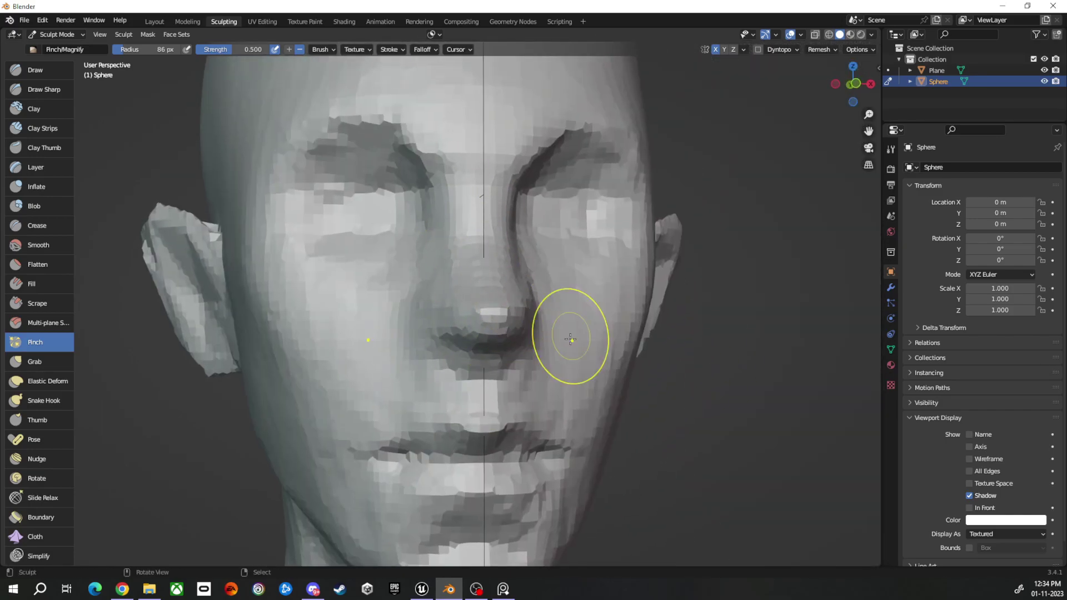
{"action": "mouse_move", "coordinate": [571, 339]}
{"action": "middle_mouse_down"}
{"action": "mouse_move", "coordinate": [508, 453]}
{"action": "mouse_move", "coordinate": [686, 381]}
{"action": "mouse_move", "coordinate": [597, 397]}
{"action": "mouse_move", "coordinate": [346, 358]}
{"action": "mouse_move", "coordinate": [617, 355]}
{"action": "mouse_move", "coordinate": [600, 389]}
{"action": "middle_mouse_up"}
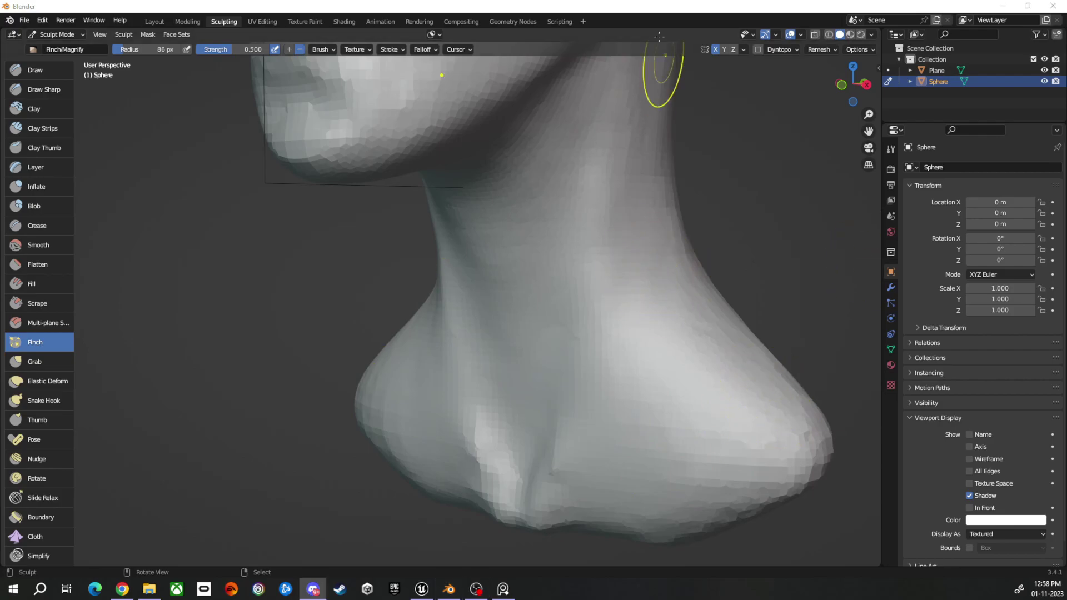
{"action": "mouse_move", "coordinate": [659, 36]}
{"action": "middle_mouse_down"}
{"action": "mouse_move", "coordinate": [543, 529]}
{"action": "mouse_move", "coordinate": [548, 274]}
{"action": "mouse_move", "coordinate": [483, 371]}
{"action": "middle_mouse_up"}
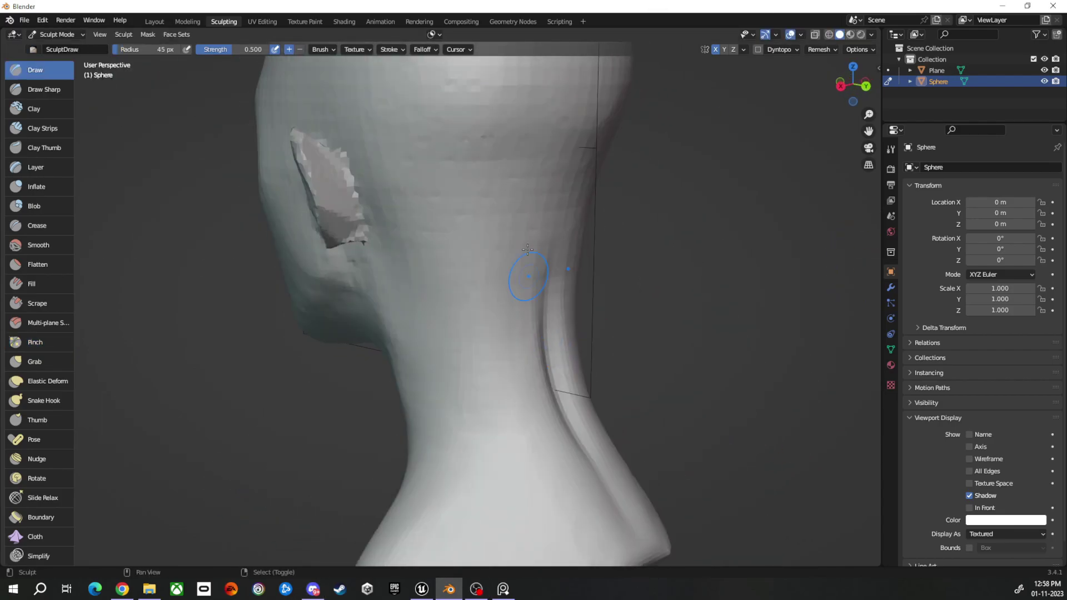
{"action": "mouse_move", "coordinate": [400, 268]}
{"action": "middle_mouse_down"}
{"action": "mouse_move", "coordinate": [543, 300]}
{"action": "mouse_move", "coordinate": [500, 274]}
{"action": "mouse_move", "coordinate": [367, 312]}
{"action": "mouse_move", "coordinate": [595, 150]}
{"action": "mouse_move", "coordinate": [500, 278]}
{"action": "mouse_move", "coordinate": [434, 334]}
{"action": "mouse_move", "coordinate": [467, 345]}
{"action": "mouse_move", "coordinate": [423, 370]}
{"action": "middle_mouse_up"}
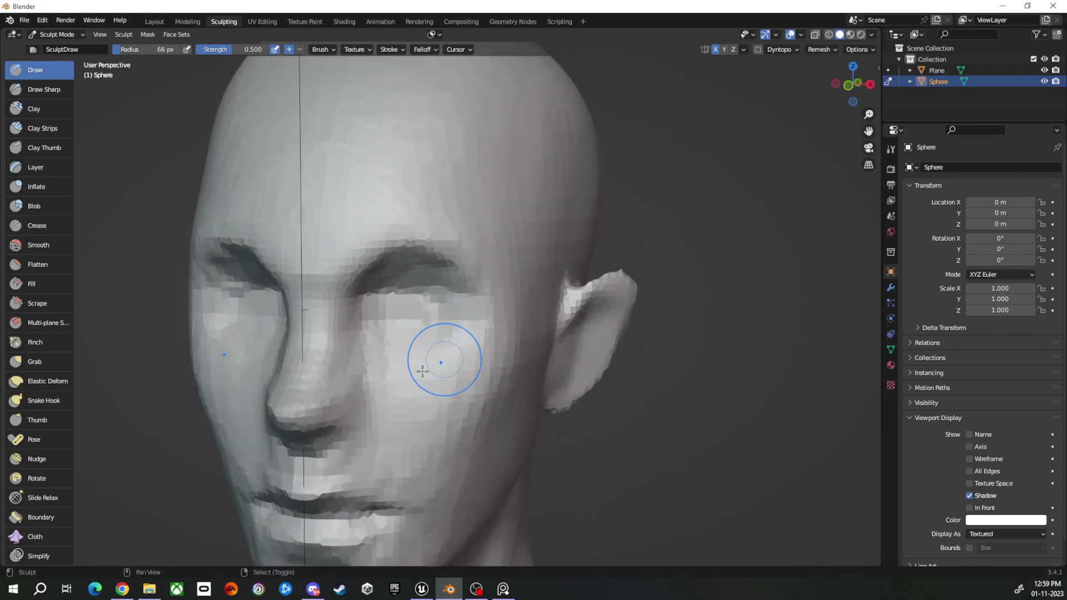
Scrape down raised areas on the nose, viewing it from below, the side and the front.
{"action": "middle_click_drag", "start_coordinate": [536, 347], "coordinate": [360, 455]}
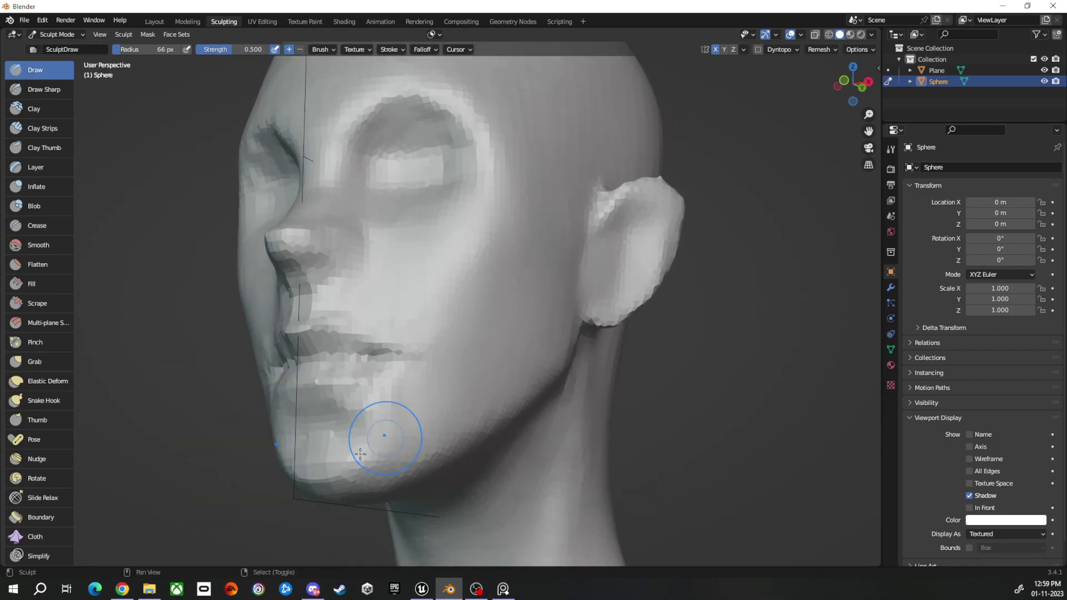
{"action": "mouse_move", "coordinate": [407, 375]}
{"action": "middle_mouse_down"}
{"action": "mouse_move", "coordinate": [453, 346]}
{"action": "mouse_move", "coordinate": [470, 363]}
{"action": "mouse_move", "coordinate": [415, 364]}
{"action": "middle_mouse_up"}
{"action": "scroll", "coordinate": [470, 363], "scroll_direction": "up", "scroll_amount": 3}
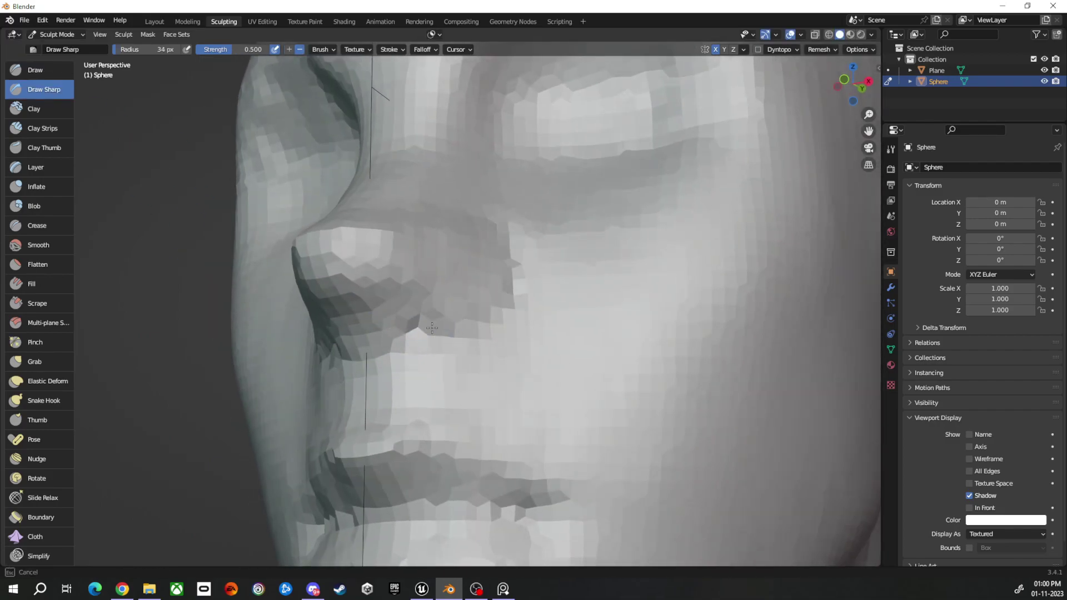
{"action": "scroll", "coordinate": [432, 328], "scroll_direction": "down", "scroll_amount": 3}
{"action": "mouse_move", "coordinate": [432, 328]}
{"action": "middle_mouse_down"}
{"action": "mouse_move", "coordinate": [410, 310]}
{"action": "mouse_move", "coordinate": [488, 322]}
{"action": "middle_mouse_up"}
{"action": "scroll", "coordinate": [489, 375], "scroll_direction": "up", "scroll_amount": 2}
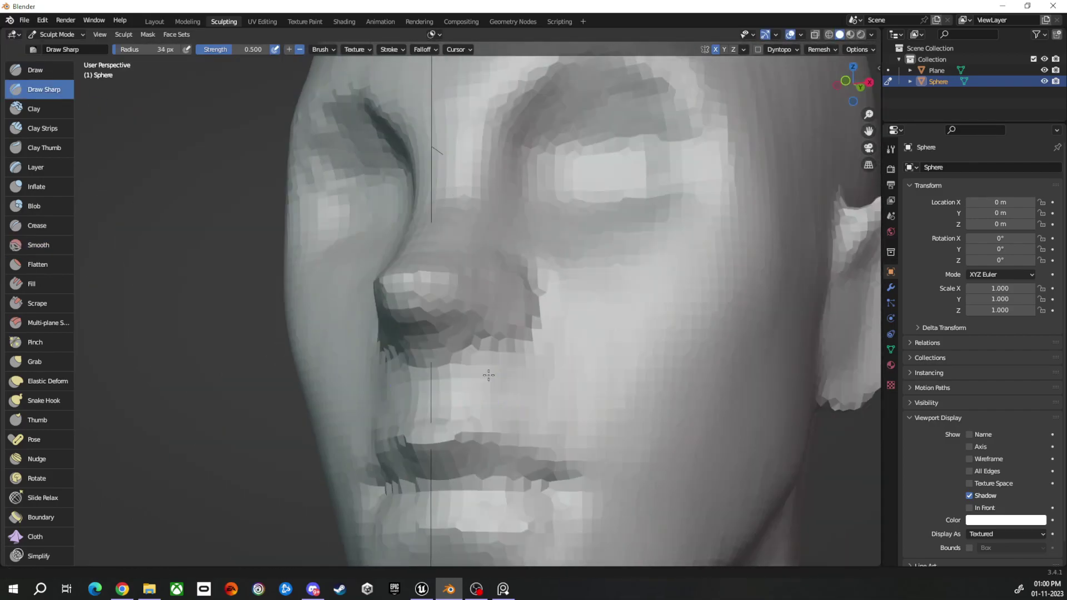
{"action": "mouse_move", "coordinate": [489, 375]}
{"action": "middle_mouse_down"}
{"action": "mouse_move", "coordinate": [422, 345]}
{"action": "mouse_move", "coordinate": [422, 266]}
{"action": "mouse_move", "coordinate": [356, 312]}
{"action": "middle_mouse_up"}
{"action": "left_click", "coordinate": [37, 303]}
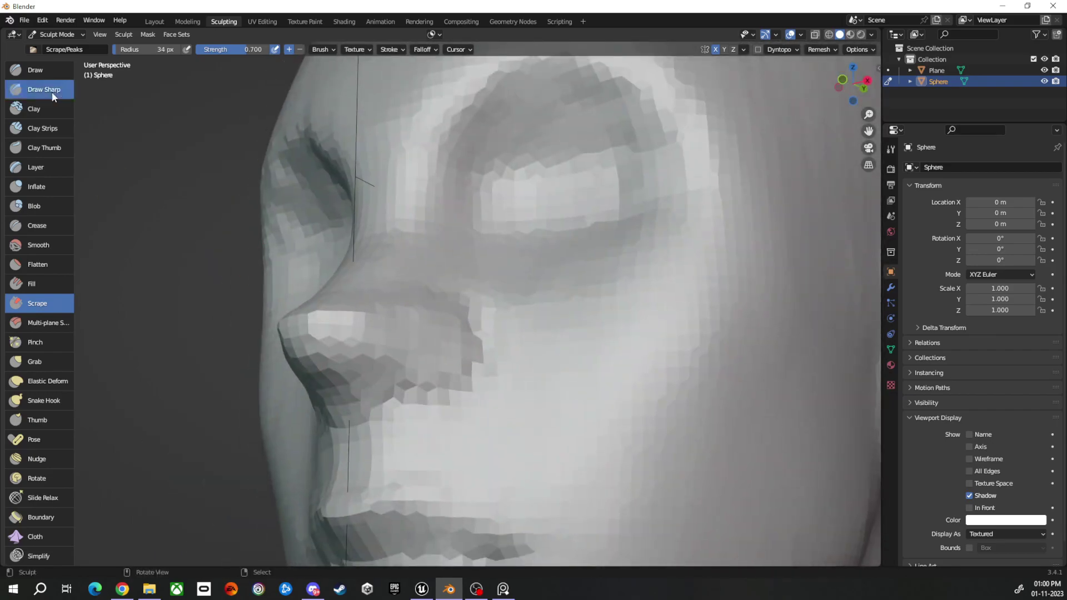
{"action": "scroll", "coordinate": [297, 372], "scroll_direction": "down", "scroll_amount": 2}
{"action": "mouse_move", "coordinate": [297, 372]}
{"action": "middle_mouse_down"}
{"action": "mouse_move", "coordinate": [607, 304]}
{"action": "mouse_move", "coordinate": [529, 274]}
{"action": "mouse_move", "coordinate": [530, 377]}
{"action": "mouse_move", "coordinate": [482, 300]}
{"action": "mouse_move", "coordinate": [546, 309]}
{"action": "mouse_move", "coordinate": [470, 341]}
{"action": "mouse_move", "coordinate": [431, 315]}
{"action": "mouse_move", "coordinate": [423, 261]}
{"action": "mouse_move", "coordinate": [393, 239]}
{"action": "mouse_move", "coordinate": [567, 429]}
{"action": "mouse_move", "coordinate": [500, 376]}
{"action": "mouse_move", "coordinate": [484, 297]}
{"action": "middle_mouse_up"}
Pull and build up the nostrils with Grab and Draw, then pinch their edges.
{"action": "key", "text": "g"}
{"action": "scroll", "coordinate": [530, 377], "scroll_direction": "down", "scroll_amount": 2}
{"action": "scroll", "coordinate": [482, 300], "scroll_direction": "up", "scroll_amount": 3}
{"action": "key", "text": "x"}
{"action": "scroll", "coordinate": [393, 239], "scroll_direction": "down", "scroll_amount": 2}
{"action": "scroll", "coordinate": [500, 376], "scroll_direction": "up", "scroll_amount": 3}
{"action": "key", "text": "p"}
{"action": "mouse_move", "coordinate": [487, 361]}
{"action": "middle_mouse_down"}
{"action": "mouse_move", "coordinate": [456, 355]}
{"action": "mouse_move", "coordinate": [495, 310]}
{"action": "middle_mouse_up"}
Carve the nose-wing creases with Draw Sharp and build the cheeks with Clay Strips.
{"action": "key", "text": "shift+x"}
{"action": "scroll", "coordinate": [500, 311], "scroll_direction": "down", "scroll_amount": 3}
{"action": "scroll", "coordinate": [491, 189], "scroll_direction": "up", "scroll_amount": 3}
{"action": "middle_click_drag", "start_coordinate": [538, 234], "coordinate": [588, 199]}
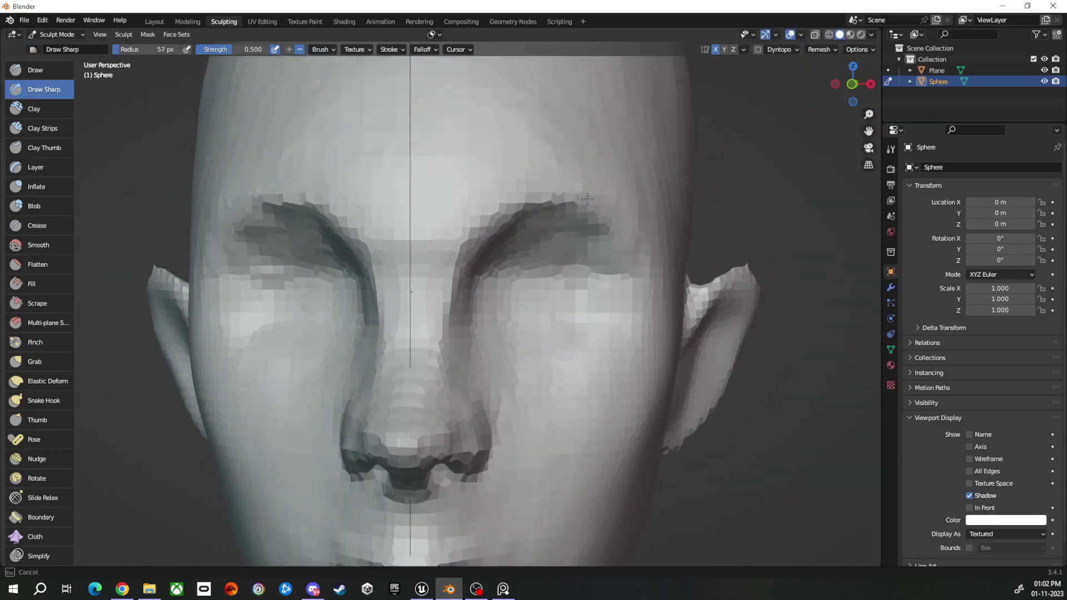
{"action": "key", "text": "c"}
{"action": "mouse_move", "coordinate": [463, 267]}
{"action": "middle_mouse_down"}
{"action": "mouse_move", "coordinate": [489, 369]}
{"action": "mouse_move", "coordinate": [466, 317]}
{"action": "middle_mouse_up"}
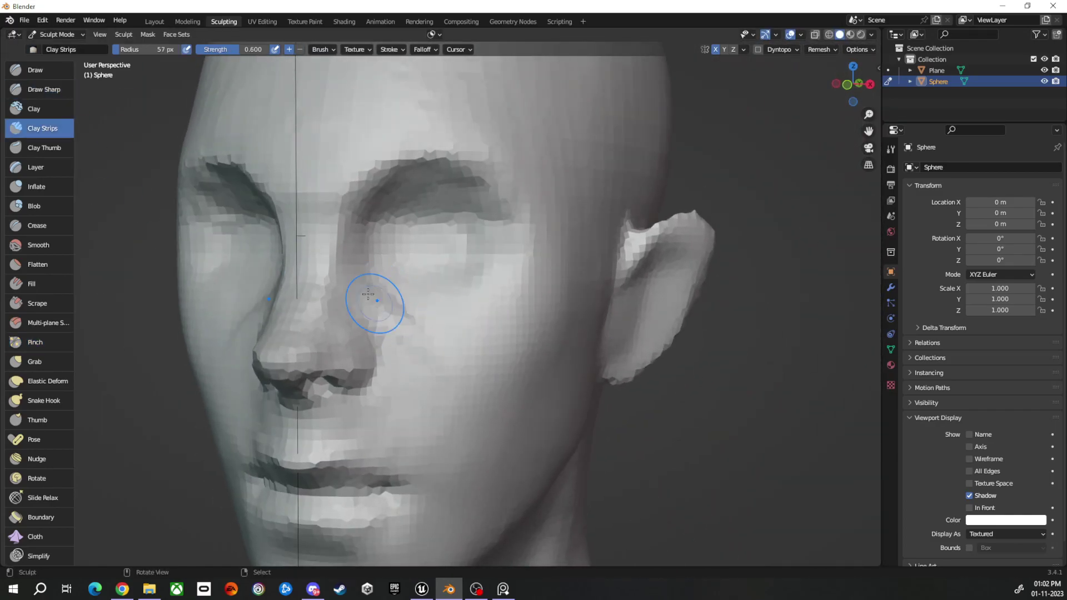
{"action": "middle_click_drag", "start_coordinate": [427, 371], "coordinate": [347, 254]}
Sharpen the eye-socket area with Draw Sharp and Crease, then add clay.
{"action": "key", "text": "shift+x"}
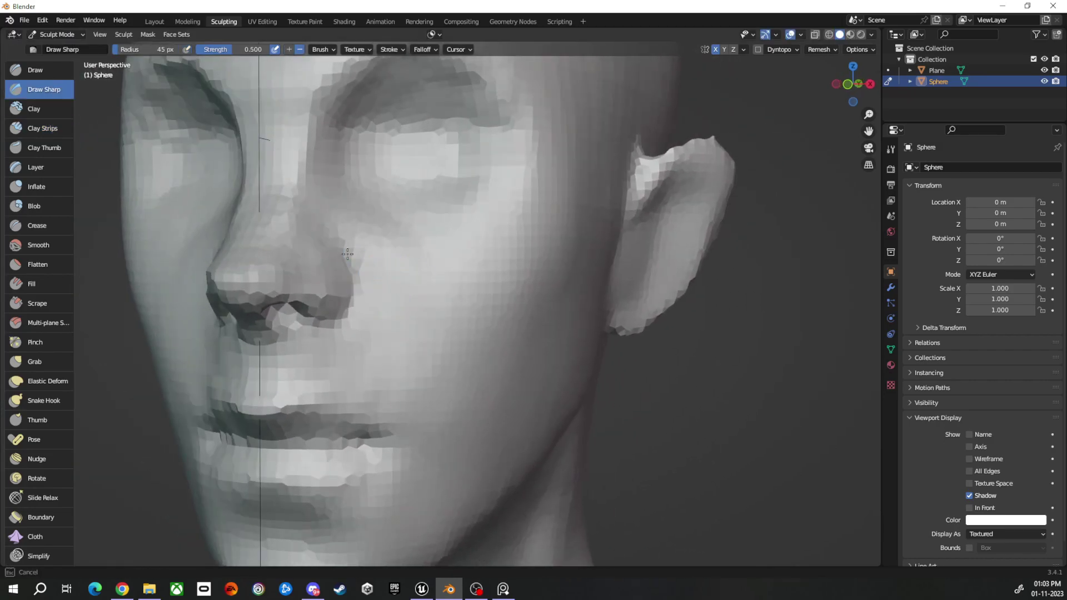
{"action": "mouse_move", "coordinate": [387, 296]}
{"action": "middle_mouse_down"}
{"action": "mouse_move", "coordinate": [417, 369]}
{"action": "mouse_move", "coordinate": [511, 395]}
{"action": "mouse_move", "coordinate": [429, 333]}
{"action": "mouse_move", "coordinate": [334, 215]}
{"action": "mouse_move", "coordinate": [190, 136]}
{"action": "mouse_move", "coordinate": [428, 339]}
{"action": "mouse_move", "coordinate": [421, 322]}
{"action": "middle_mouse_up"}
{"action": "key", "text": "shift+c"}
{"action": "scroll", "coordinate": [429, 334], "scroll_direction": "up", "scroll_amount": 3}
{"action": "key", "text": "c"}
{"action": "key", "text": "c"}
Pinch and carve the lip line with Draw Sharp, then inflate the lips.
{"action": "mouse_move", "coordinate": [442, 406]}
{"action": "middle_mouse_down"}
{"action": "mouse_move", "coordinate": [423, 361]}
{"action": "mouse_move", "coordinate": [500, 366]}
{"action": "mouse_move", "coordinate": [390, 355]}
{"action": "mouse_move", "coordinate": [333, 334]}
{"action": "mouse_move", "coordinate": [322, 393]}
{"action": "mouse_move", "coordinate": [567, 410]}
{"action": "mouse_move", "coordinate": [336, 408]}
{"action": "mouse_move", "coordinate": [478, 411]}
{"action": "mouse_move", "coordinate": [419, 408]}
{"action": "mouse_move", "coordinate": [356, 381]}
{"action": "middle_mouse_up"}
{"action": "key", "text": "p"}
{"action": "left_click", "coordinate": [44, 90]}
{"action": "mouse_move", "coordinate": [431, 445]}
{"action": "middle_mouse_down"}
{"action": "mouse_move", "coordinate": [340, 382]}
{"action": "mouse_move", "coordinate": [379, 415]}
{"action": "mouse_move", "coordinate": [462, 327]}
{"action": "middle_mouse_up"}
{"action": "key", "text": "i"}
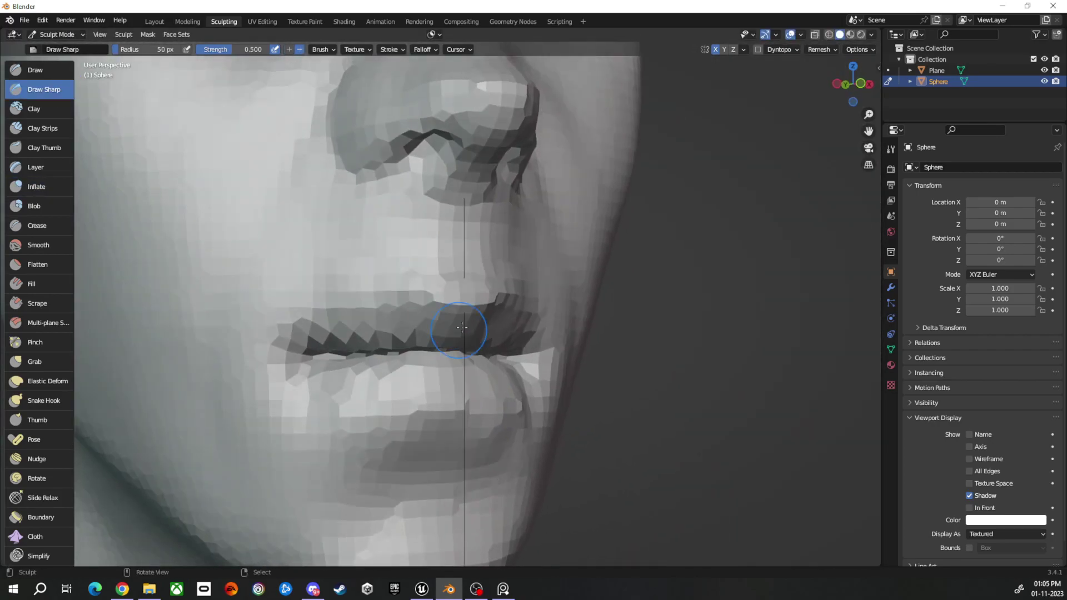
{"action": "mouse_move", "coordinate": [344, 317]}
{"action": "middle_mouse_down"}
{"action": "mouse_move", "coordinate": [377, 269]}
{"action": "mouse_move", "coordinate": [422, 289]}
{"action": "mouse_move", "coordinate": [405, 317]}
{"action": "middle_mouse_up"}
Shape the philtrum groove above the upper lip with Grab and Draw.
{"action": "key", "text": "g"}
{"action": "key", "text": "x"}
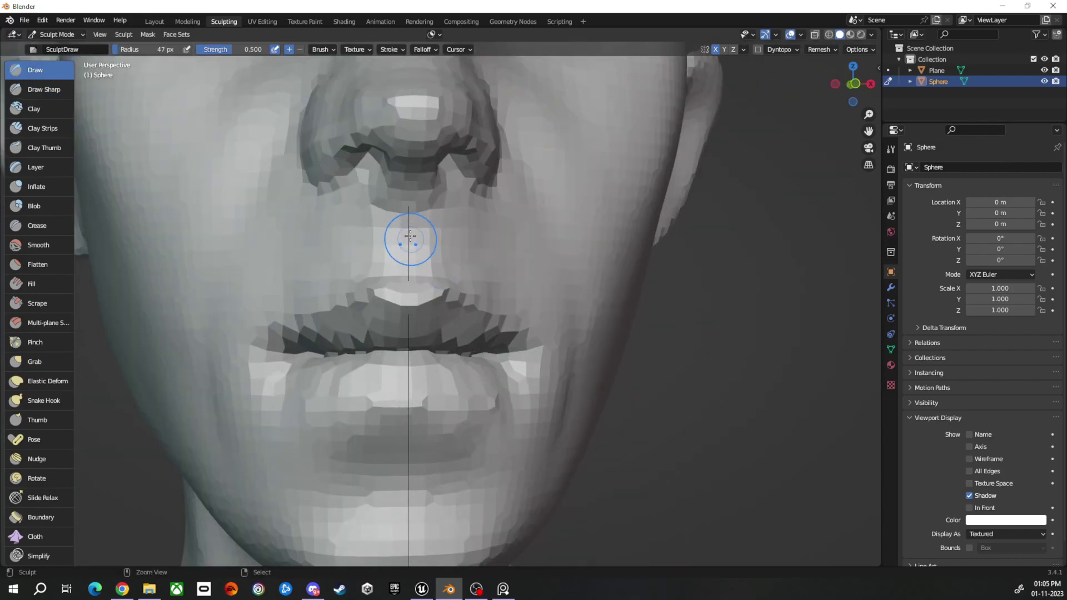
{"action": "mouse_move", "coordinate": [405, 248]}
{"action": "middle_mouse_down"}
{"action": "mouse_move", "coordinate": [628, 417]}
{"action": "mouse_move", "coordinate": [472, 389]}
{"action": "mouse_move", "coordinate": [440, 369]}
{"action": "mouse_move", "coordinate": [485, 374]}
{"action": "middle_mouse_up"}
{"action": "middle_click_drag", "start_coordinate": [409, 368], "coordinate": [522, 371]}
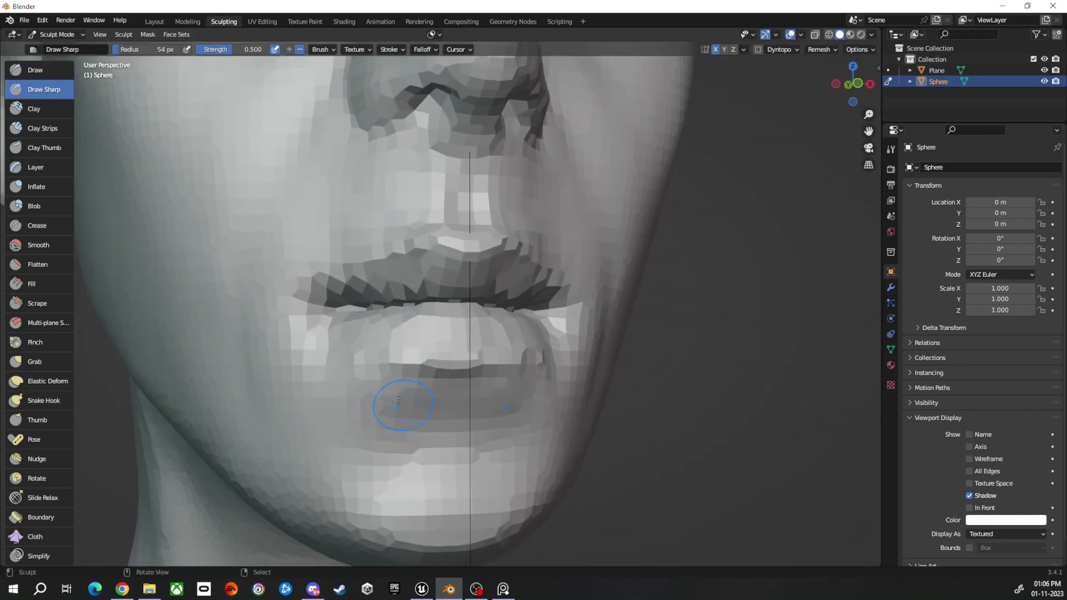
{"action": "mouse_move", "coordinate": [417, 374]}
{"action": "middle_mouse_down"}
{"action": "mouse_move", "coordinate": [619, 362]}
{"action": "mouse_move", "coordinate": [508, 396]}
{"action": "mouse_move", "coordinate": [500, 345]}
{"action": "mouse_move", "coordinate": [578, 386]}
{"action": "mouse_move", "coordinate": [490, 388]}
{"action": "mouse_move", "coordinate": [534, 412]}
{"action": "mouse_move", "coordinate": [476, 405]}
{"action": "mouse_move", "coordinate": [627, 416]}
{"action": "middle_mouse_up"}
Inflate the area beneath the lower lip, checking it in a frontal close-up.
{"action": "key", "text": "i"}
{"action": "scroll", "coordinate": [477, 405], "scroll_direction": "down", "scroll_amount": 2}
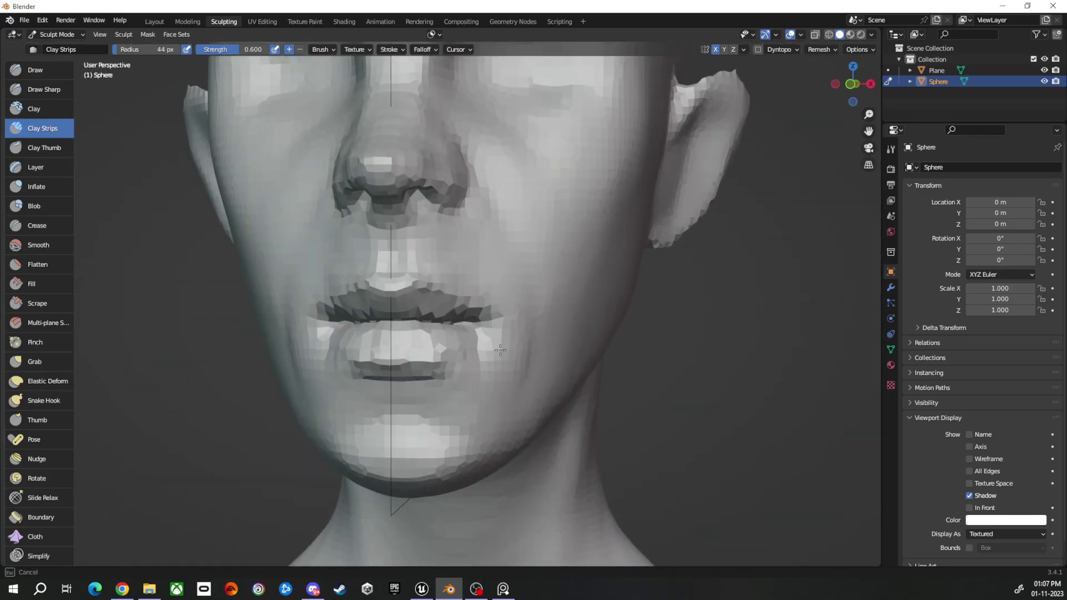
{"action": "mouse_move", "coordinate": [500, 350]}
{"action": "middle_mouse_down"}
{"action": "mouse_move", "coordinate": [632, 410]}
{"action": "mouse_move", "coordinate": [631, 374]}
{"action": "mouse_move", "coordinate": [511, 338]}
{"action": "mouse_move", "coordinate": [501, 389]}
{"action": "mouse_move", "coordinate": [625, 382]}
{"action": "mouse_move", "coordinate": [430, 289]}
{"action": "mouse_move", "coordinate": [465, 370]}
{"action": "mouse_move", "coordinate": [614, 385]}
{"action": "mouse_move", "coordinate": [565, 327]}
{"action": "mouse_move", "coordinate": [534, 240]}
{"action": "mouse_move", "coordinate": [465, 261]}
{"action": "mouse_move", "coordinate": [595, 459]}
{"action": "mouse_move", "coordinate": [595, 391]}
{"action": "middle_mouse_up"}
{"action": "scroll", "coordinate": [512, 339], "scroll_direction": "up", "scroll_amount": 3}
{"action": "scroll", "coordinate": [488, 333], "scroll_direction": "down", "scroll_amount": 3}
{"action": "scroll", "coordinate": [430, 289], "scroll_direction": "up", "scroll_amount": 3}
{"action": "scroll", "coordinate": [464, 369], "scroll_direction": "down", "scroll_amount": 2}
{"action": "scroll", "coordinate": [465, 369], "scroll_direction": "up", "scroll_amount": 4}
Sharpen the mouth corners, then pull them with a Grab brush enlarged to 71 px.
{"action": "key", "text": "f"}
{"action": "left_click", "coordinate": [448, 345]}
{"action": "scroll", "coordinate": [448, 346], "scroll_direction": "down", "scroll_amount": 3}
{"action": "key", "text": "g"}
{"action": "key", "text": "f"}
{"action": "left_click", "coordinate": [519, 250]}
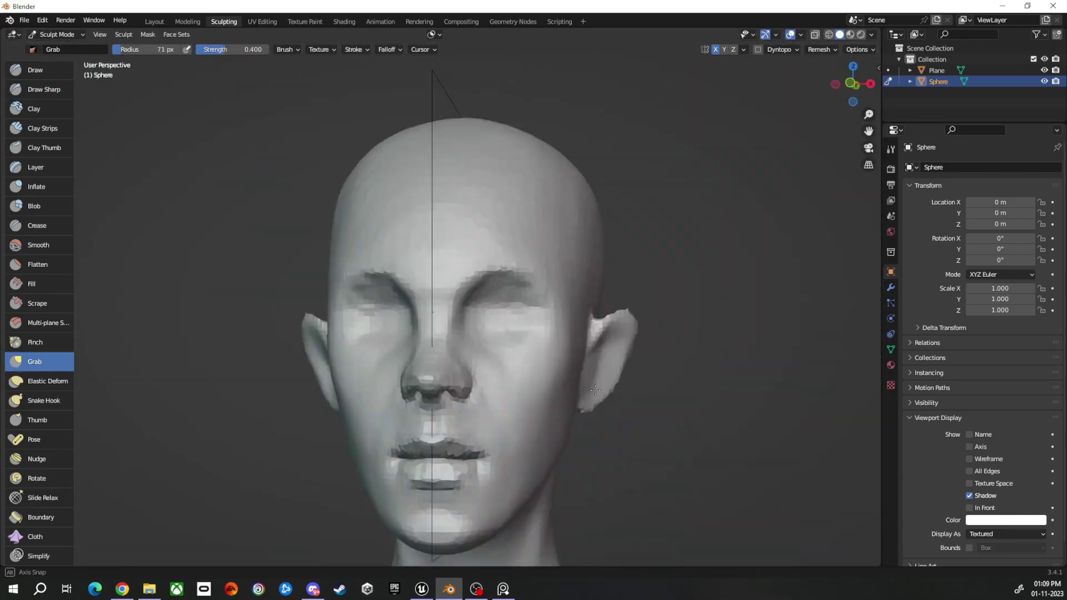
Fill out the chin with a radius-62 Inflate brush, then carve ear folds with Draw Sharp and Draw.
{"action": "middle_click_drag", "start_coordinate": [489, 385], "coordinate": [624, 354]}
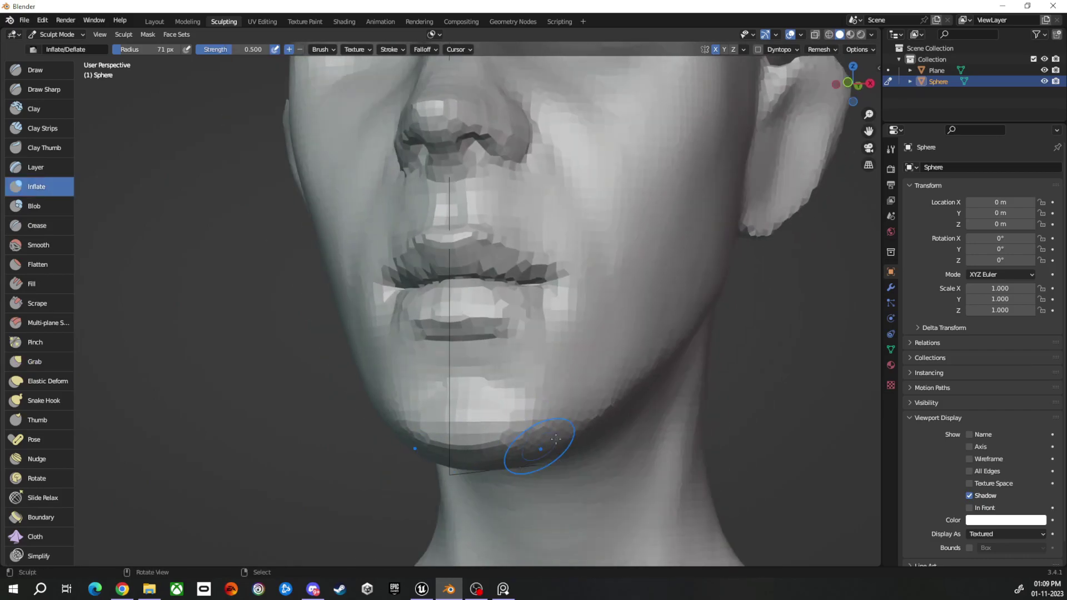
{"action": "mouse_move", "coordinate": [556, 439]}
{"action": "middle_mouse_down"}
{"action": "mouse_move", "coordinate": [457, 382]}
{"action": "mouse_move", "coordinate": [43, 305]}
{"action": "middle_mouse_up"}
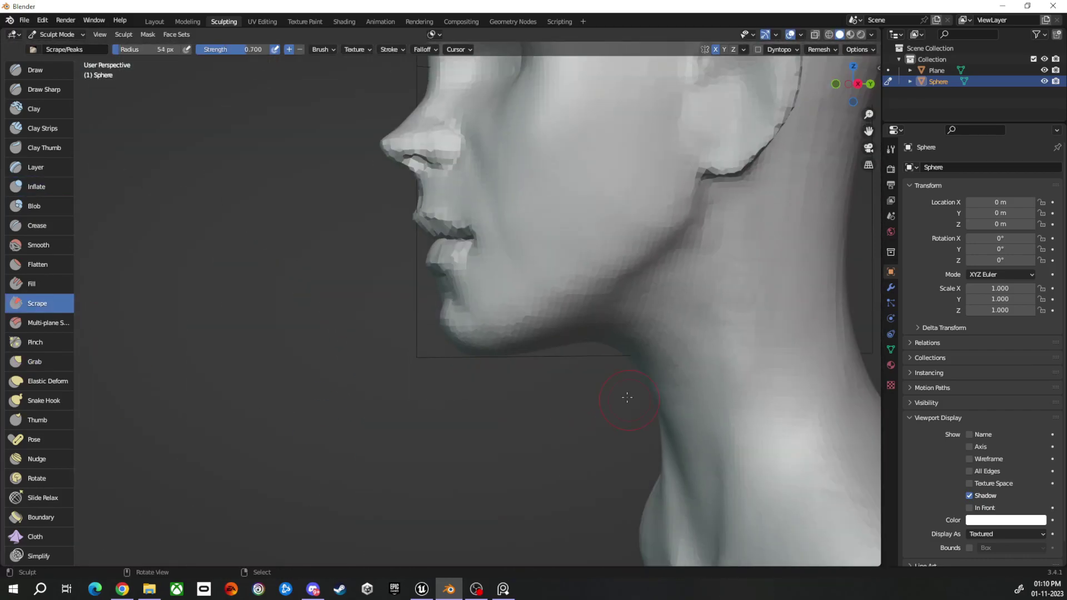
{"action": "mouse_move", "coordinate": [521, 368]}
{"action": "middle_mouse_down"}
{"action": "mouse_move", "coordinate": [584, 318]}
{"action": "mouse_move", "coordinate": [453, 357]}
{"action": "mouse_move", "coordinate": [414, 308]}
{"action": "mouse_move", "coordinate": [429, 386]}
{"action": "mouse_move", "coordinate": [340, 255]}
{"action": "mouse_move", "coordinate": [502, 403]}
{"action": "mouse_move", "coordinate": [507, 367]}
{"action": "mouse_move", "coordinate": [427, 315]}
{"action": "mouse_move", "coordinate": [383, 320]}
{"action": "middle_mouse_up"}
{"action": "key", "text": "g"}
{"action": "key", "text": "i"}
{"action": "key", "text": "f"}
{"action": "left_click", "coordinate": [44, 89]}
{"action": "key", "text": "x"}
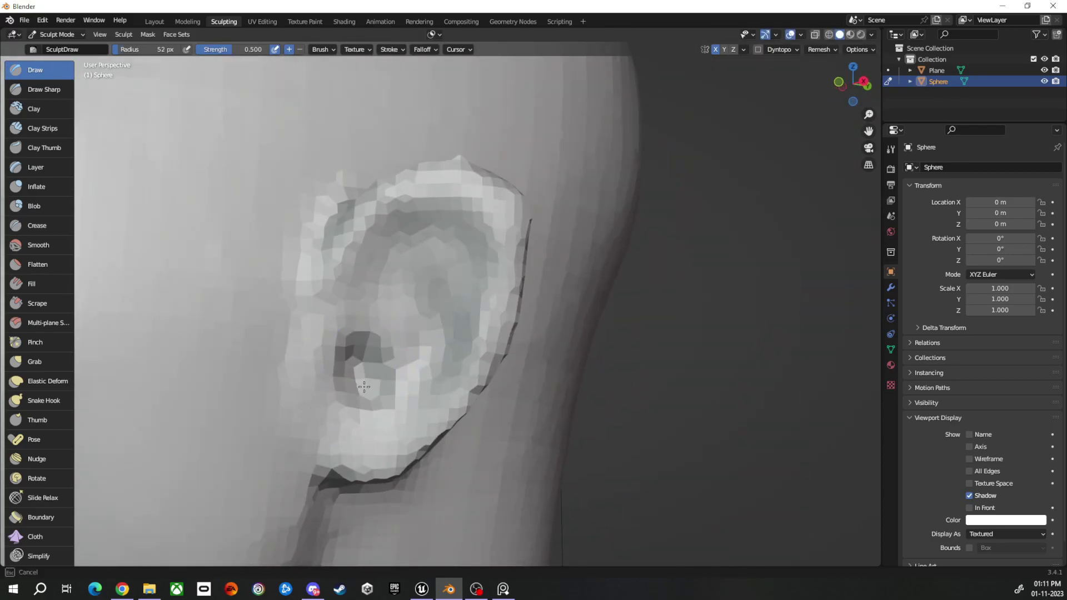
Pull the ear's outer rim and lobe into shape with the Grab brush.
{"action": "middle_click_drag", "start_coordinate": [368, 374], "coordinate": [354, 364]}
{"action": "key", "text": "g"}
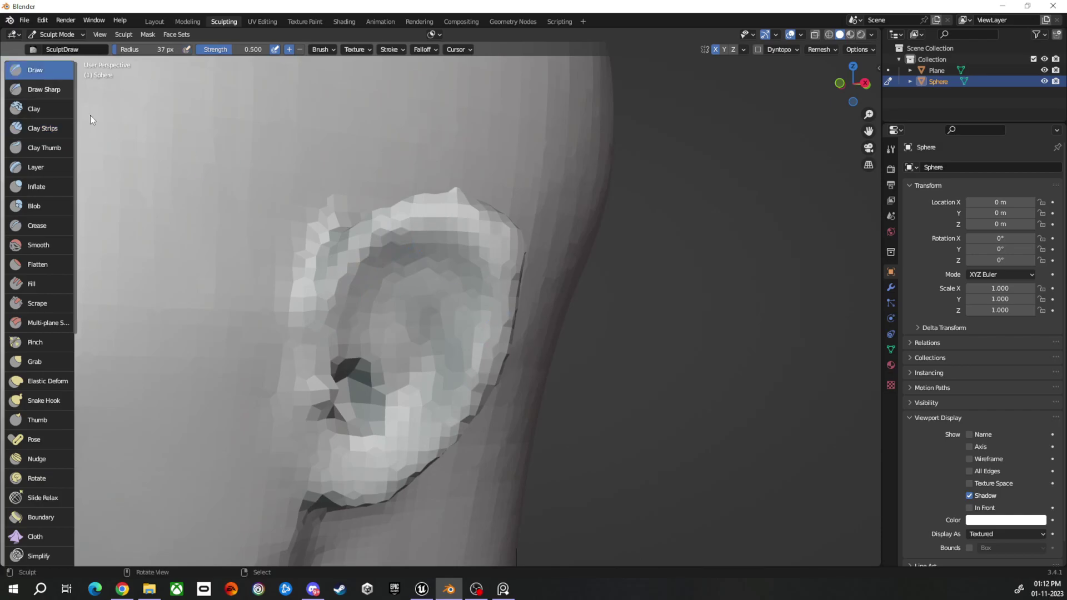
{"action": "mouse_move", "coordinate": [380, 231]}
{"action": "middle_mouse_down"}
{"action": "mouse_move", "coordinate": [539, 408]}
{"action": "mouse_move", "coordinate": [532, 307]}
{"action": "mouse_move", "coordinate": [465, 274]}
{"action": "mouse_move", "coordinate": [512, 155]}
{"action": "mouse_move", "coordinate": [510, 268]}
{"action": "mouse_move", "coordinate": [528, 215]}
{"action": "mouse_move", "coordinate": [293, 269]}
{"action": "mouse_move", "coordinate": [620, 381]}
{"action": "middle_mouse_up"}
{"action": "key", "text": "g"}
{"action": "scroll", "coordinate": [464, 269], "scroll_direction": "up", "scroll_amount": 3}
{"action": "scroll", "coordinate": [515, 436], "scroll_direction": "down", "scroll_amount": 5}
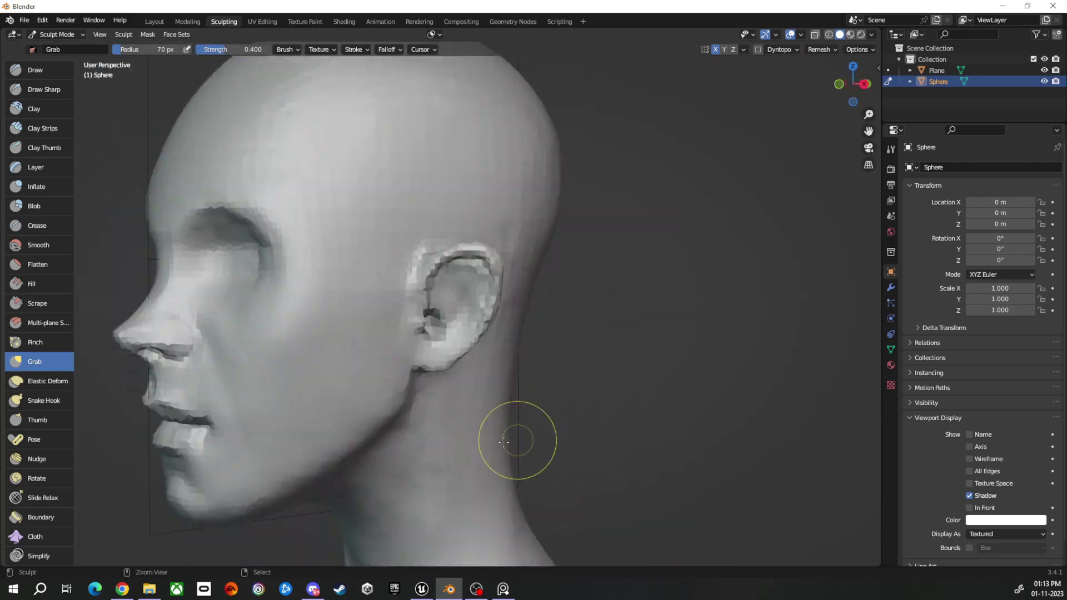
{"action": "scroll", "coordinate": [421, 288], "scroll_direction": "up", "scroll_amount": 5}
{"action": "middle_click_drag", "start_coordinate": [422, 288], "coordinate": [516, 354]}
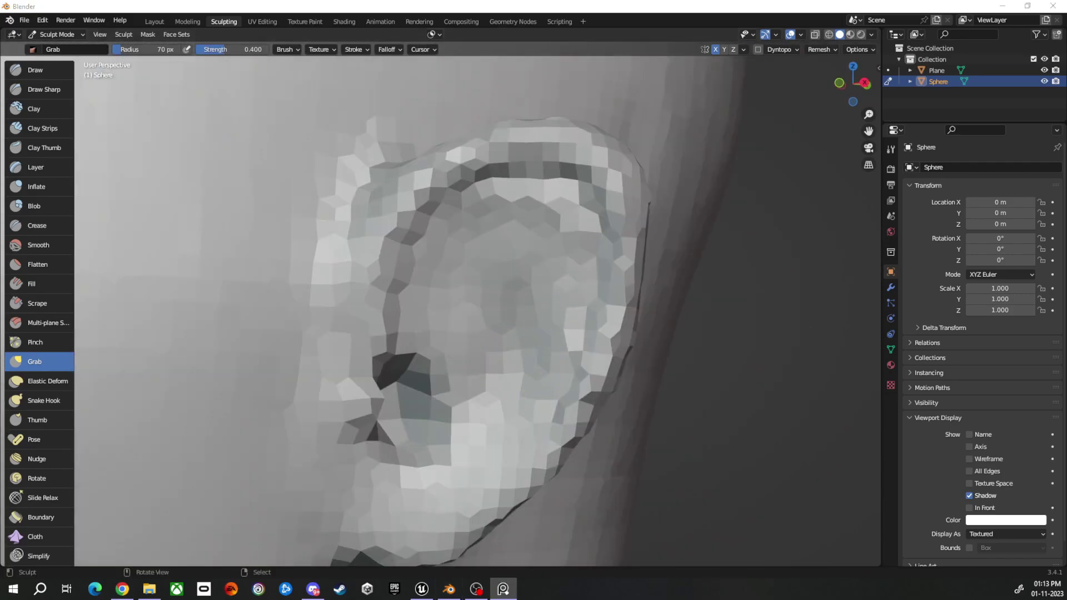
Carve the ear's inner ridges and rim with Draw Sharp strokes.
{"action": "left_click", "coordinate": [44, 89]}
{"action": "middle_click_drag", "start_coordinate": [112, 111], "coordinate": [215, 128]}
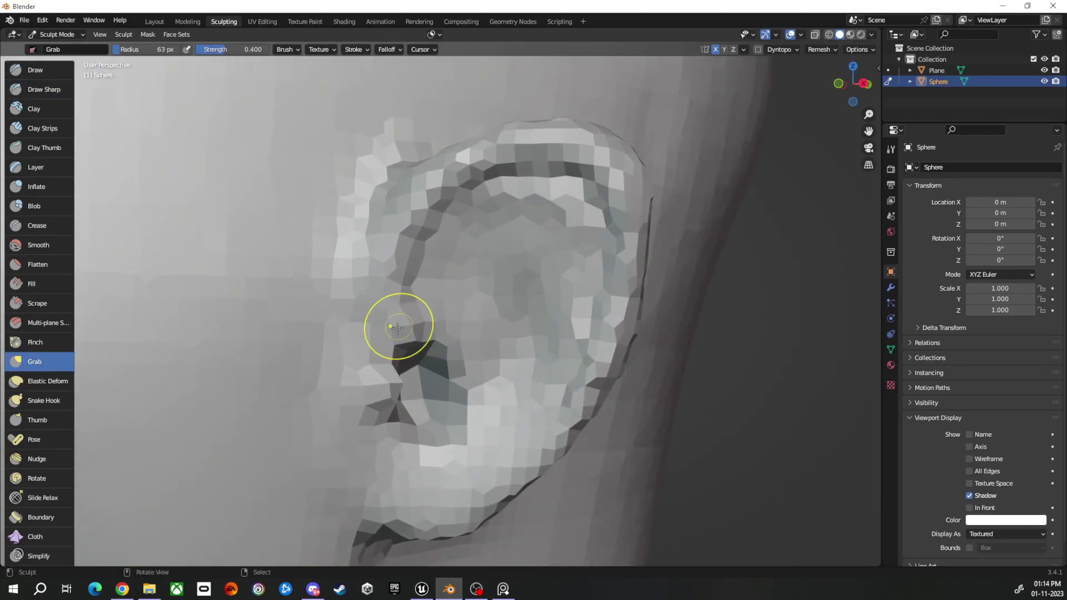
{"action": "middle_click_drag", "start_coordinate": [411, 320], "coordinate": [454, 364]}
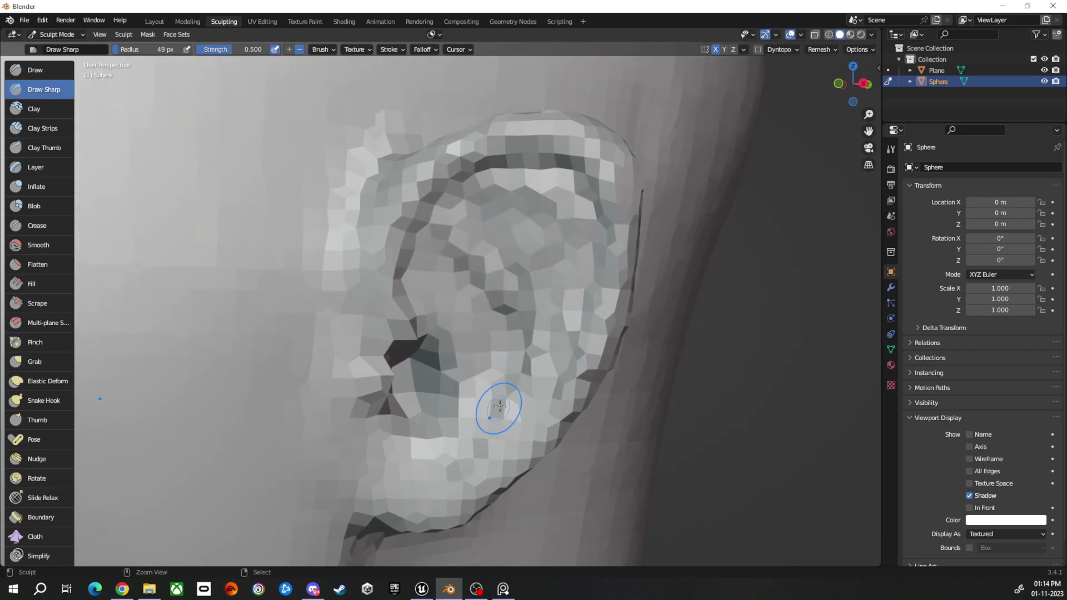
{"action": "middle_click_drag", "start_coordinate": [500, 406], "coordinate": [518, 398]}
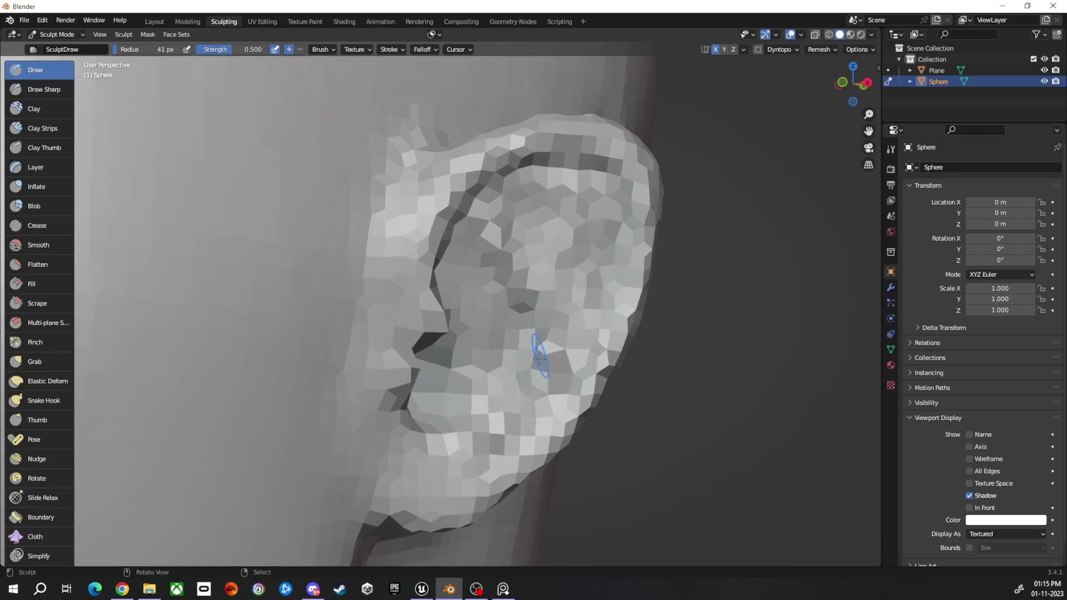
{"action": "mouse_move", "coordinate": [539, 358]}
{"action": "middle_mouse_down"}
{"action": "mouse_move", "coordinate": [509, 412]}
{"action": "mouse_move", "coordinate": [550, 255]}
{"action": "middle_mouse_up"}
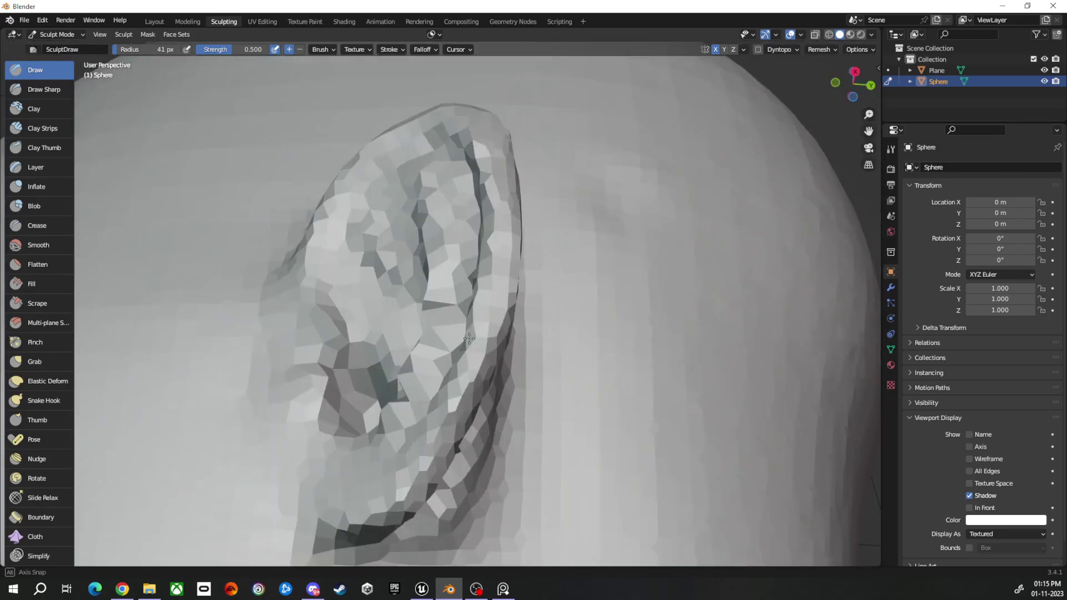
{"action": "key", "text": "shift+space"}
{"action": "middle_click_drag", "start_coordinate": [543, 327], "coordinate": [386, 243]}
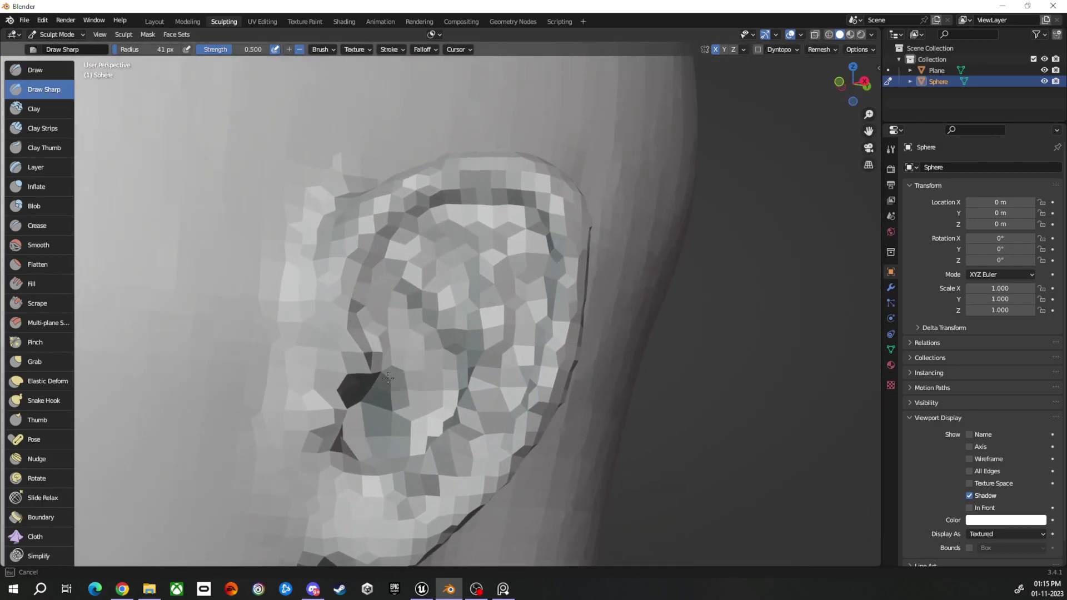
{"action": "middle_click_drag", "start_coordinate": [388, 378], "coordinate": [380, 367]}
{"action": "scroll", "coordinate": [483, 373], "scroll_direction": "down", "scroll_amount": 5}
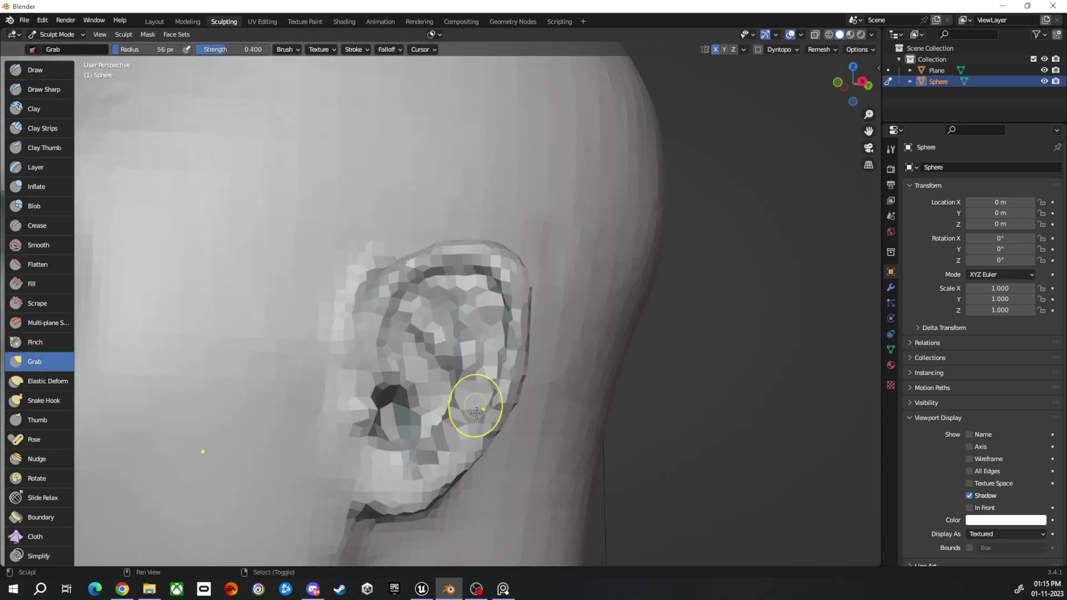
{"action": "mouse_move", "coordinate": [483, 372]}
{"action": "middle_mouse_down"}
{"action": "mouse_move", "coordinate": [427, 223]}
{"action": "mouse_move", "coordinate": [543, 284]}
{"action": "mouse_move", "coordinate": [429, 381]}
{"action": "middle_mouse_up"}
{"action": "scroll", "coordinate": [426, 223], "scroll_direction": "up", "scroll_amount": 5}
{"action": "scroll", "coordinate": [427, 223], "scroll_direction": "down", "scroll_amount": 4}
Build up the ear folds with the Draw brush and match both ears from the front.
{"action": "key", "text": "x"}
{"action": "scroll", "coordinate": [543, 284], "scroll_direction": "down", "scroll_amount": 3}
{"action": "scroll", "coordinate": [671, 366], "scroll_direction": "down", "scroll_amount": 3}
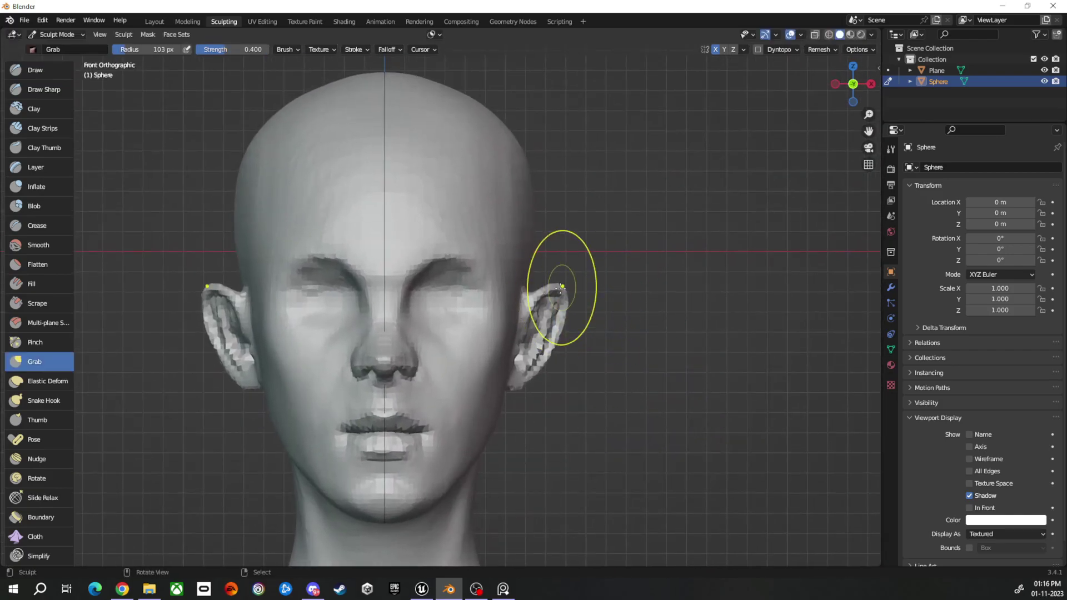
{"action": "mouse_move", "coordinate": [561, 288]}
{"action": "middle_mouse_down"}
{"action": "mouse_move", "coordinate": [548, 345]}
{"action": "mouse_move", "coordinate": [353, 286]}
{"action": "mouse_move", "coordinate": [548, 345]}
{"action": "mouse_move", "coordinate": [494, 280]}
{"action": "middle_mouse_up"}
{"action": "scroll", "coordinate": [535, 341], "scroll_direction": "up", "scroll_amount": 5}
{"action": "scroll", "coordinate": [475, 398], "scroll_direction": "down", "scroll_amount": 4}
{"action": "mouse_move", "coordinate": [475, 398]}
{"action": "middle_mouse_down"}
{"action": "mouse_move", "coordinate": [596, 410]}
{"action": "mouse_move", "coordinate": [405, 441]}
{"action": "mouse_move", "coordinate": [544, 368]}
{"action": "middle_mouse_up"}
{"action": "scroll", "coordinate": [624, 401], "scroll_direction": "down", "scroll_amount": 2}
{"action": "scroll", "coordinate": [406, 441], "scroll_direction": "up", "scroll_amount": 4}
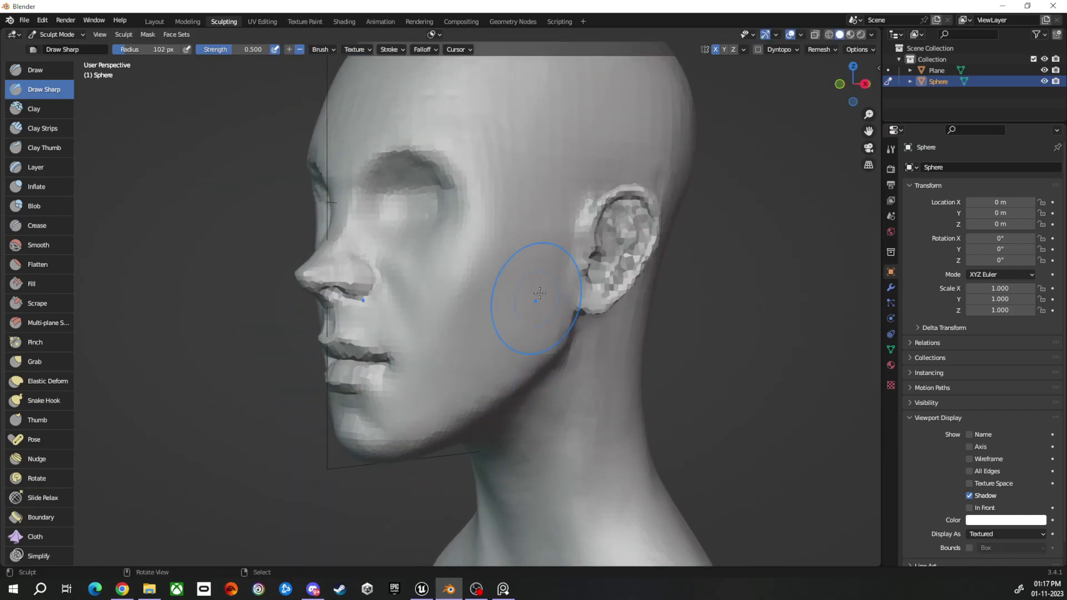
Pull the nose, chin and lower face into shape with the Grab brush.
{"action": "middle_click_drag", "start_coordinate": [540, 293], "coordinate": [646, 300]}
{"action": "key", "text": "g"}
{"action": "mouse_move", "coordinate": [585, 381]}
{"action": "middle_mouse_down"}
{"action": "mouse_move", "coordinate": [441, 393]}
{"action": "mouse_move", "coordinate": [619, 358]}
{"action": "middle_mouse_up"}
{"action": "scroll", "coordinate": [619, 357], "scroll_direction": "up", "scroll_amount": 3}
{"action": "middle_click_drag", "start_coordinate": [718, 388], "coordinate": [523, 354]}
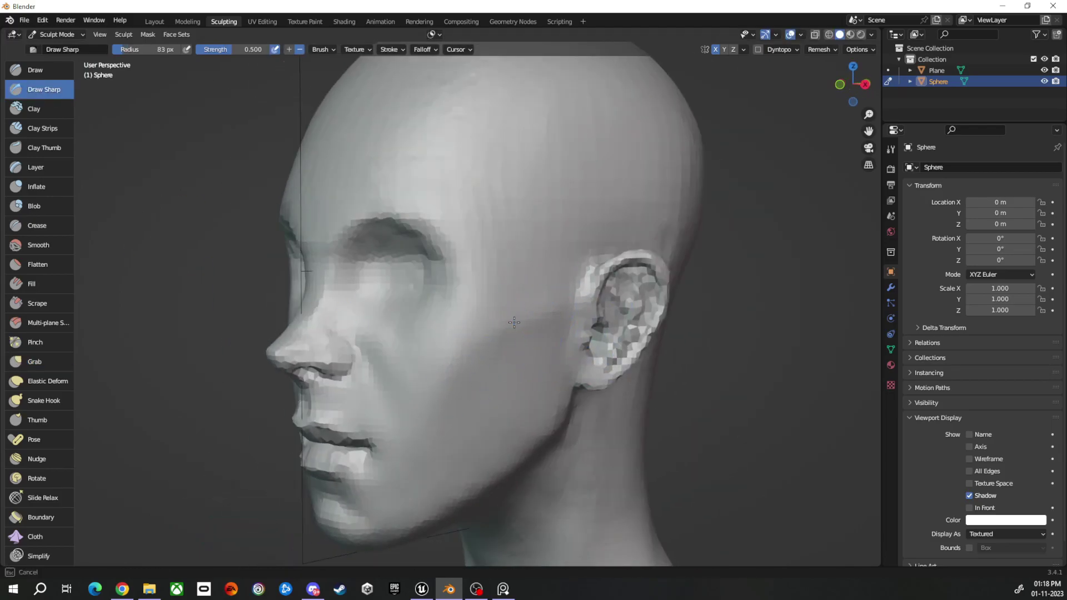
{"action": "middle_click_drag", "start_coordinate": [550, 337], "coordinate": [382, 306]}
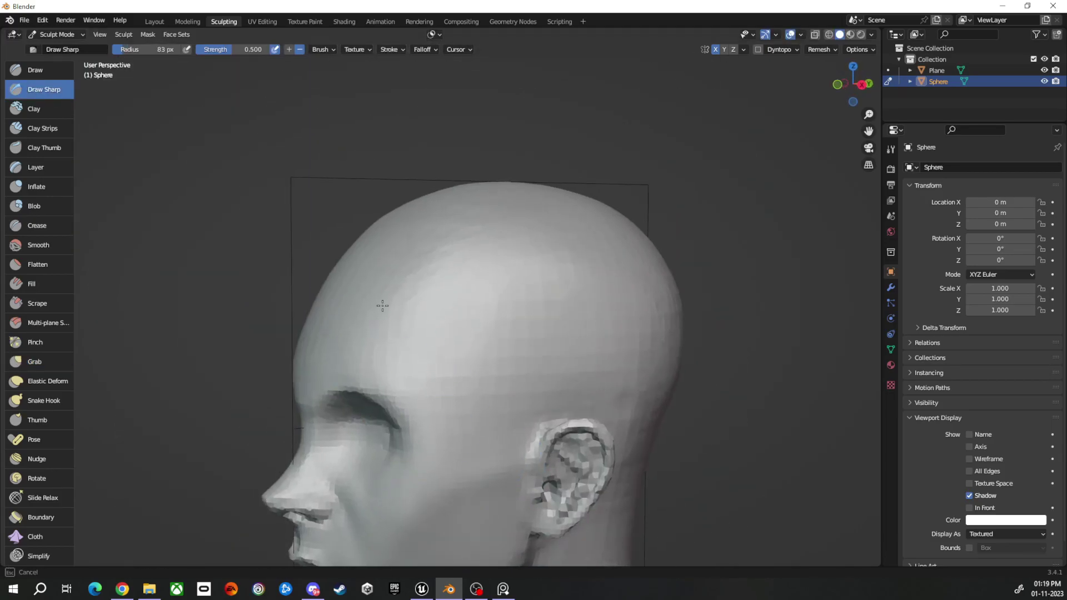
{"action": "mouse_move", "coordinate": [594, 301]}
{"action": "middle_mouse_down"}
{"action": "mouse_move", "coordinate": [595, 488]}
{"action": "mouse_move", "coordinate": [512, 298]}
{"action": "mouse_move", "coordinate": [460, 410]}
{"action": "mouse_move", "coordinate": [432, 415]}
{"action": "middle_mouse_up"}
Build up the lips and chin with Clay Strips, checking the head's profile.
{"action": "key", "text": "c"}
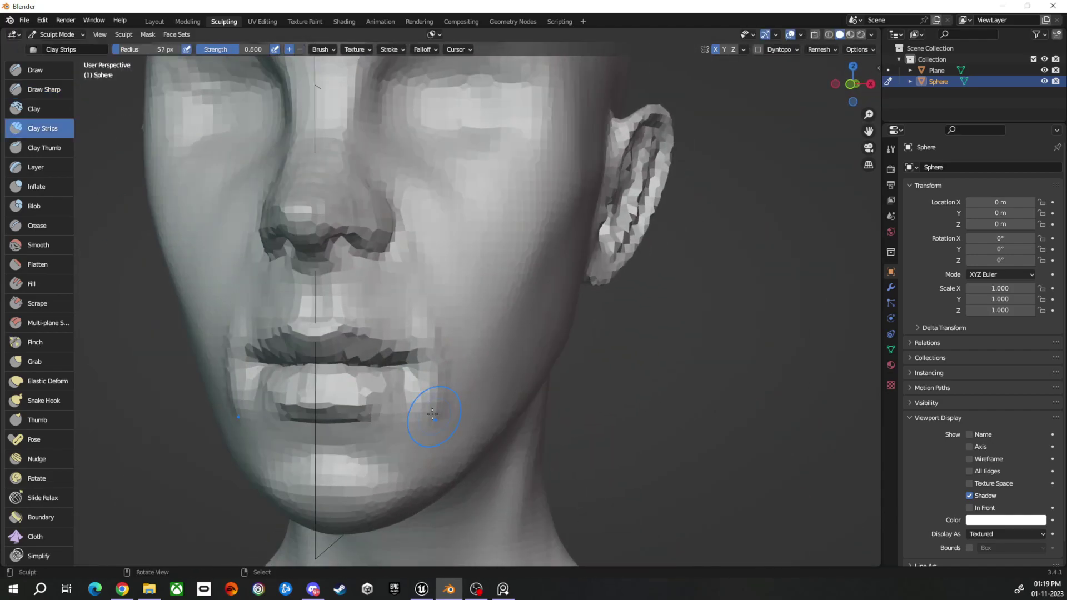
{"action": "mouse_move", "coordinate": [435, 349]}
{"action": "middle_mouse_down"}
{"action": "mouse_move", "coordinate": [695, 383]}
{"action": "mouse_move", "coordinate": [648, 400]}
{"action": "mouse_move", "coordinate": [633, 423]}
{"action": "mouse_move", "coordinate": [636, 409]}
{"action": "mouse_move", "coordinate": [608, 410]}
{"action": "mouse_move", "coordinate": [587, 376]}
{"action": "middle_mouse_up"}
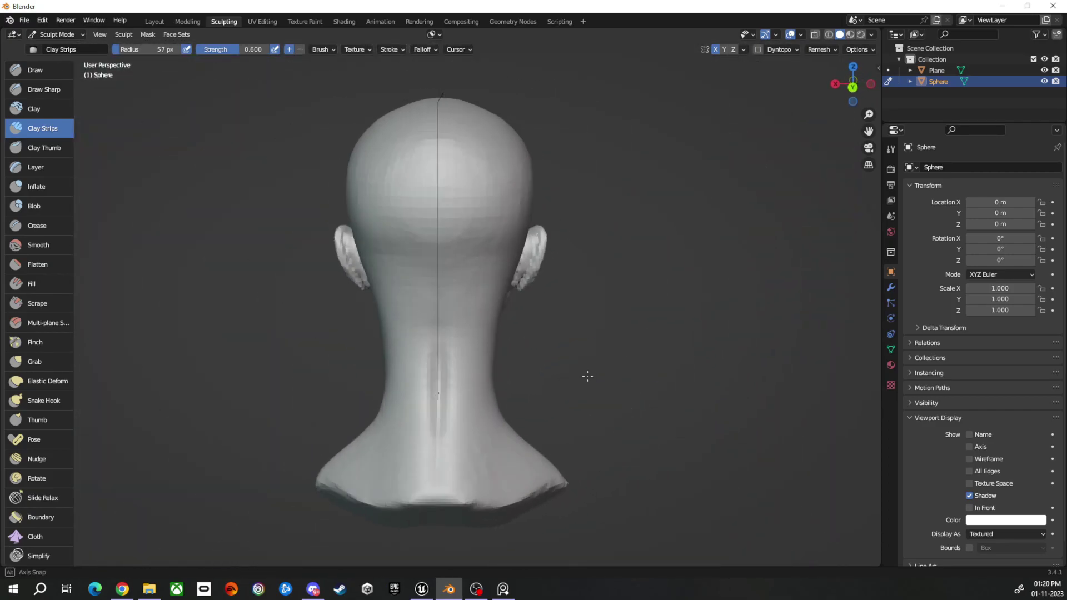
{"action": "mouse_move", "coordinate": [459, 410]}
{"action": "middle_mouse_down"}
{"action": "mouse_move", "coordinate": [626, 400]}
{"action": "mouse_move", "coordinate": [544, 310]}
{"action": "middle_mouse_up"}
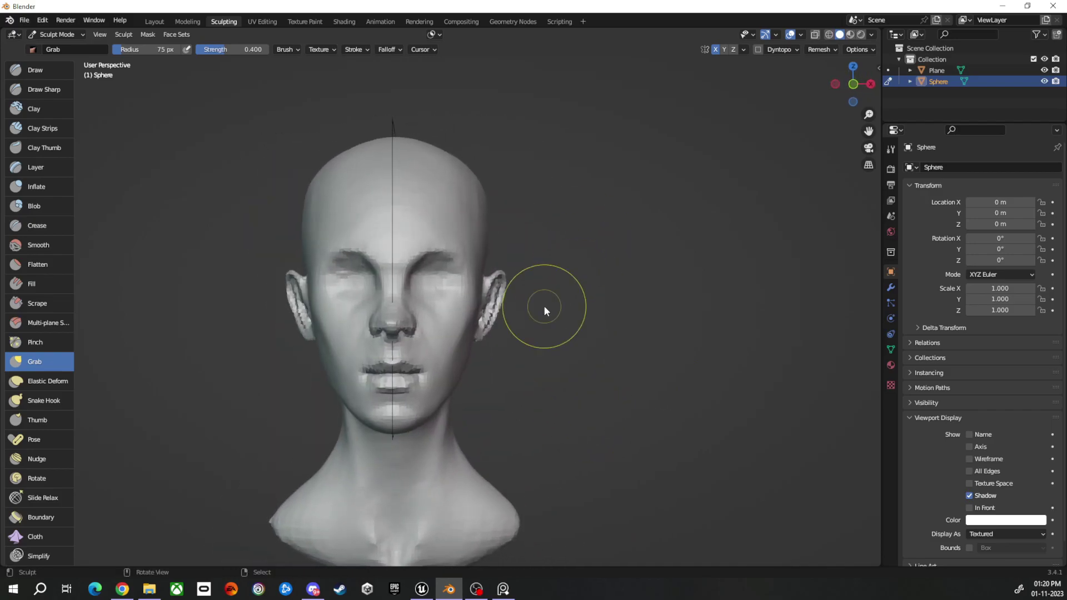
Define the brows and closed eyelids with the Draw brush.
{"action": "scroll", "coordinate": [560, 241], "scroll_direction": "up", "scroll_amount": 4}
{"action": "key", "text": "x"}
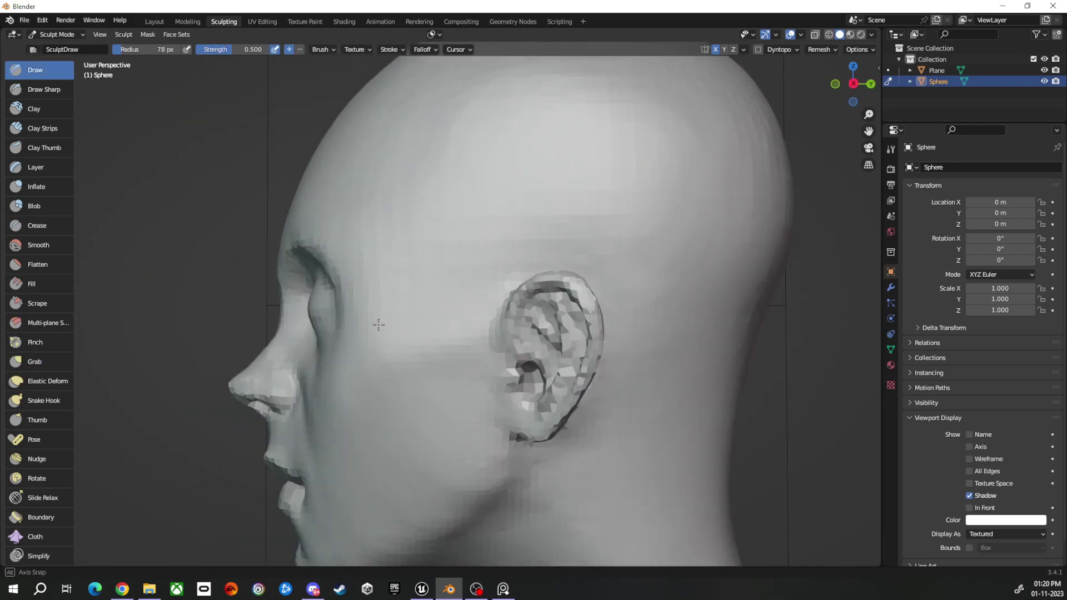
{"action": "middle_click_drag", "start_coordinate": [419, 292], "coordinate": [512, 377]}
{"action": "scroll", "coordinate": [513, 377], "scroll_direction": "down", "scroll_amount": 3}
{"action": "scroll", "coordinate": [481, 343], "scroll_direction": "up", "scroll_amount": 3}
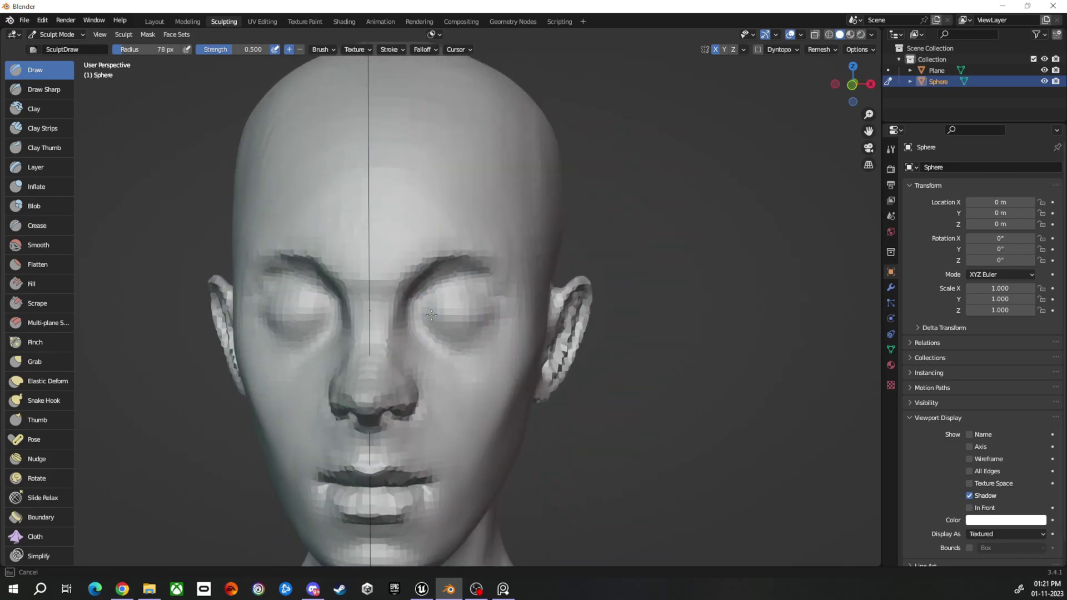
{"action": "mouse_move", "coordinate": [432, 316]}
{"action": "middle_mouse_down"}
{"action": "mouse_move", "coordinate": [481, 315]}
{"action": "mouse_move", "coordinate": [619, 352]}
{"action": "mouse_move", "coordinate": [315, 276]}
{"action": "mouse_move", "coordinate": [738, 381]}
{"action": "mouse_move", "coordinate": [514, 210]}
{"action": "mouse_move", "coordinate": [583, 258]}
{"action": "mouse_move", "coordinate": [560, 379]}
{"action": "middle_mouse_up"}
Nudge the eyelids with Grab, then delete the reference Plane in Object Mode.
{"action": "key", "text": "g"}
{"action": "scroll", "coordinate": [620, 352], "scroll_direction": "down", "scroll_amount": 3}
{"action": "scroll", "coordinate": [617, 353], "scroll_direction": "up", "scroll_amount": 3}
{"action": "key", "text": "ctrl+Tab"}
{"action": "key", "text": "ctrl+Tab"}
{"action": "middle_click_drag", "start_coordinate": [752, 361], "coordinate": [728, 360]}
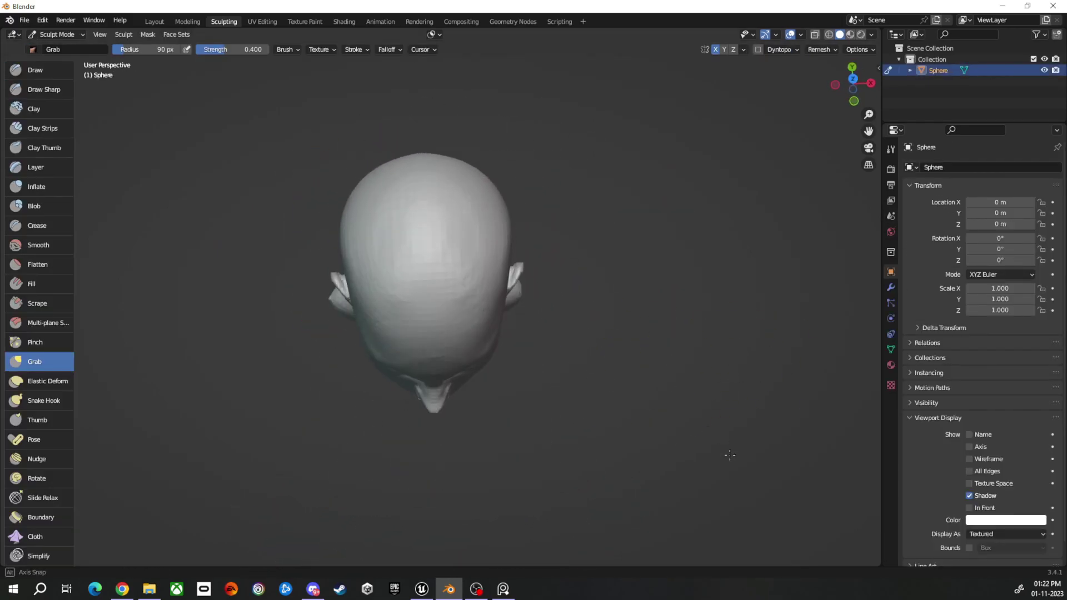
Reshape the back of the skull and the nape of the neck from behind.
{"action": "mouse_move", "coordinate": [730, 455]}
{"action": "middle_mouse_down"}
{"action": "mouse_move", "coordinate": [611, 358]}
{"action": "mouse_move", "coordinate": [551, 353]}
{"action": "middle_mouse_up"}
{"action": "scroll", "coordinate": [550, 352], "scroll_direction": "up", "scroll_amount": 2}
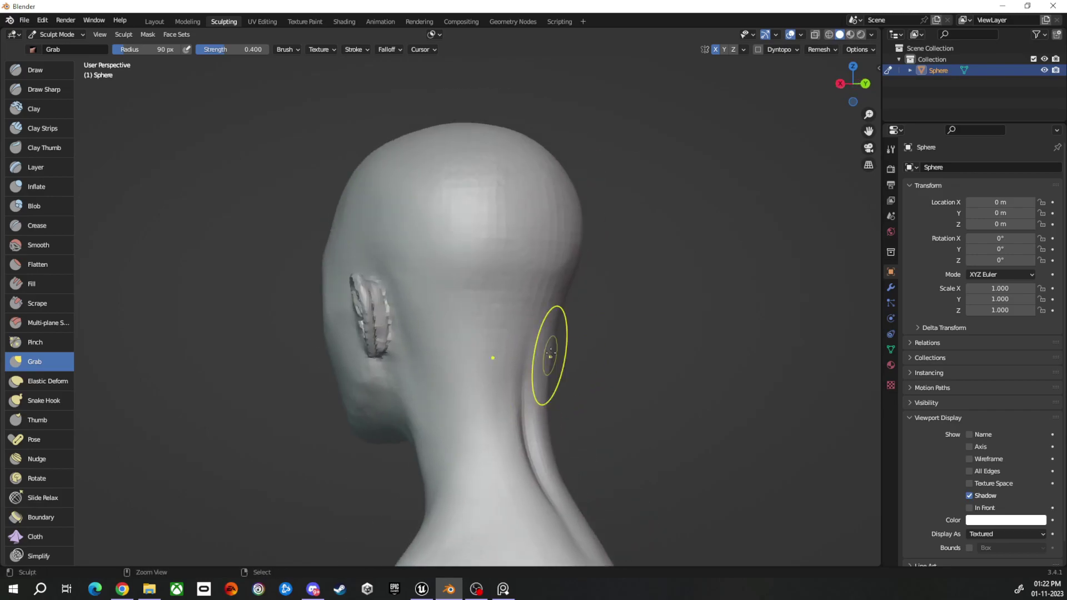
{"action": "middle_click_drag", "start_coordinate": [536, 313], "coordinate": [458, 334]}
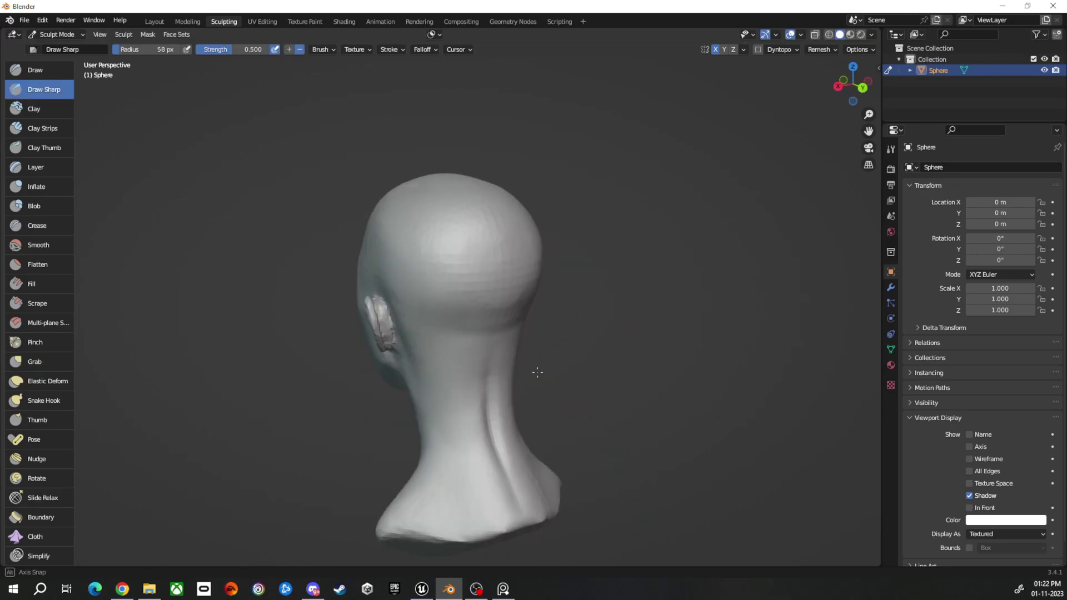
{"action": "mouse_move", "coordinate": [453, 186]}
{"action": "middle_mouse_down"}
{"action": "mouse_move", "coordinate": [441, 250]}
{"action": "mouse_move", "coordinate": [445, 376]}
{"action": "mouse_move", "coordinate": [603, 336]}
{"action": "mouse_move", "coordinate": [467, 357]}
{"action": "mouse_move", "coordinate": [482, 468]}
{"action": "mouse_move", "coordinate": [667, 357]}
{"action": "mouse_move", "coordinate": [488, 182]}
{"action": "middle_mouse_up"}
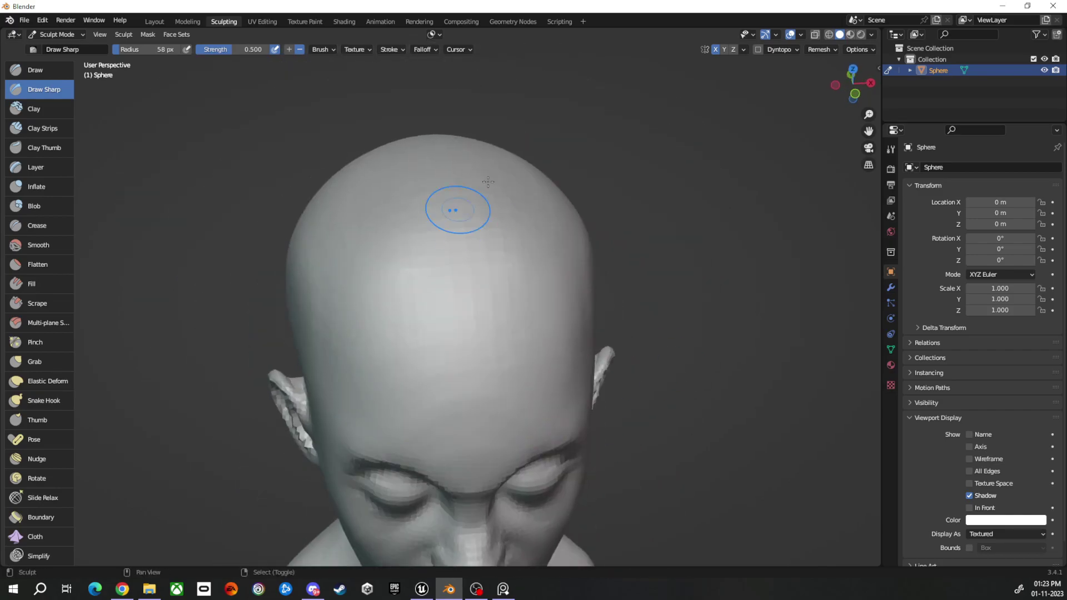
{"action": "mouse_move", "coordinate": [512, 261]}
{"action": "middle_mouse_down"}
{"action": "mouse_move", "coordinate": [514, 417]}
{"action": "mouse_move", "coordinate": [507, 386]}
{"action": "mouse_move", "coordinate": [613, 415]}
{"action": "mouse_move", "coordinate": [556, 389]}
{"action": "mouse_move", "coordinate": [444, 409]}
{"action": "mouse_move", "coordinate": [562, 421]}
{"action": "middle_mouse_up"}
Sharpen the jawline with the Grab and Draw Sharp brushes.
{"action": "key", "text": "g"}
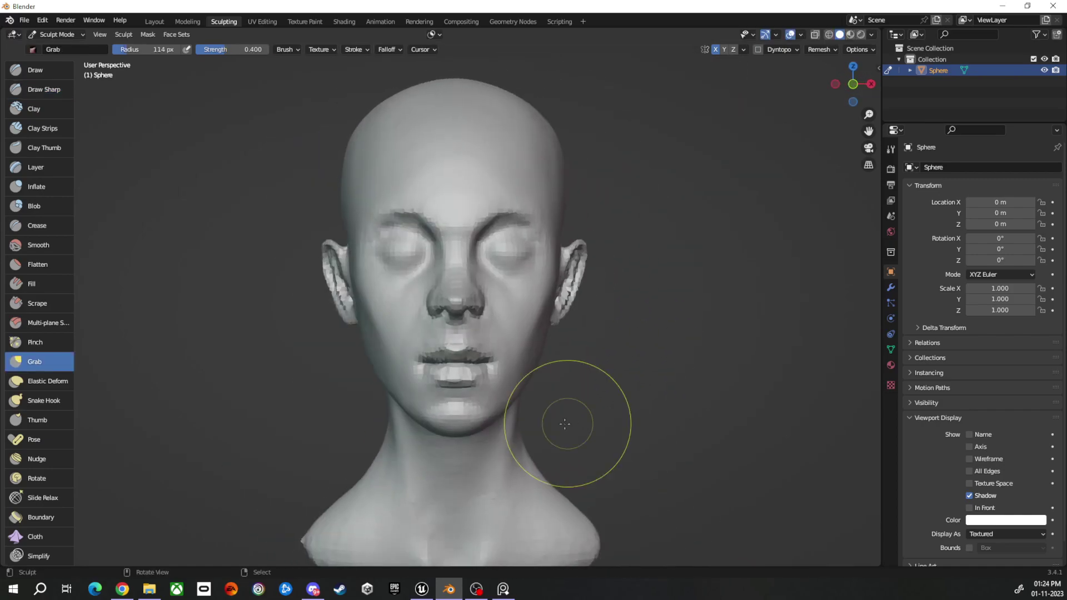
{"action": "scroll", "coordinate": [481, 401], "scroll_direction": "up", "scroll_amount": 3}
{"action": "middle_click_drag", "start_coordinate": [481, 401], "coordinate": [474, 369]}
{"action": "key", "text": "shift+space"}
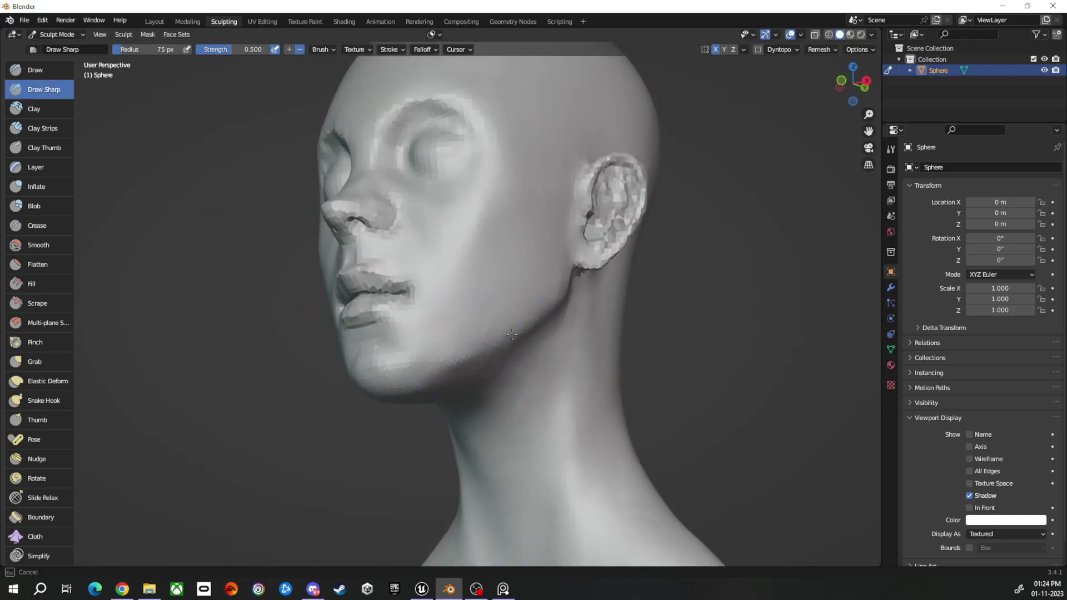
{"action": "mouse_move", "coordinate": [512, 334]}
{"action": "middle_mouse_down"}
{"action": "mouse_move", "coordinate": [439, 376]}
{"action": "mouse_move", "coordinate": [453, 358]}
{"action": "mouse_move", "coordinate": [612, 373]}
{"action": "mouse_move", "coordinate": [564, 400]}
{"action": "middle_mouse_up"}
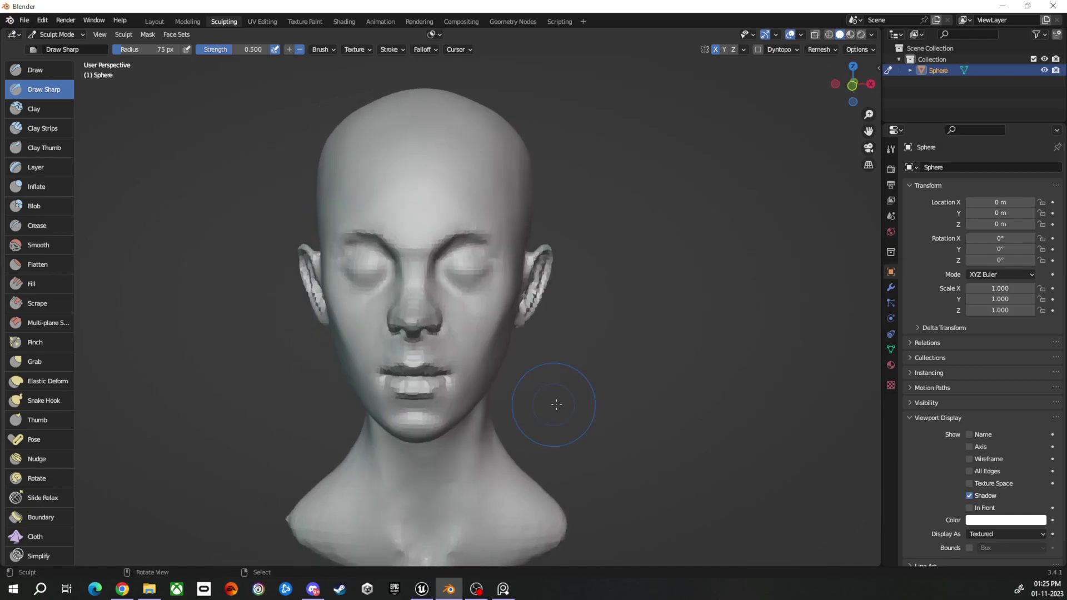
{"action": "middle_click_drag", "start_coordinate": [495, 400], "coordinate": [497, 315]}
Build up the cheeks with Clay Strips and reshape the eyelids with Grab.
{"action": "key", "text": "c"}
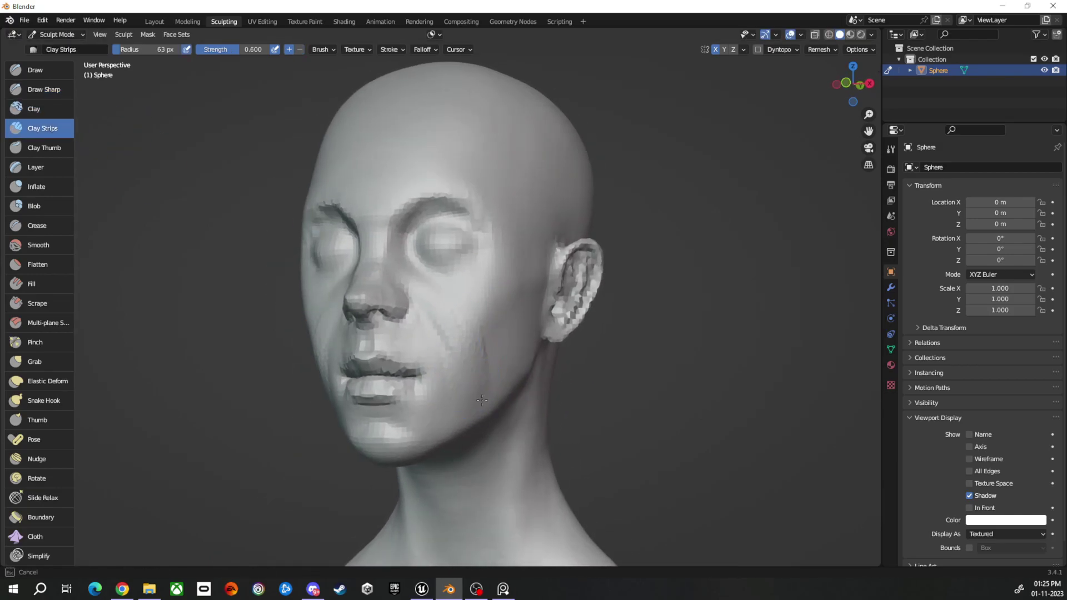
{"action": "mouse_move", "coordinate": [482, 401]}
{"action": "middle_mouse_down"}
{"action": "mouse_move", "coordinate": [444, 398]}
{"action": "mouse_move", "coordinate": [626, 395]}
{"action": "mouse_move", "coordinate": [487, 351]}
{"action": "middle_mouse_up"}
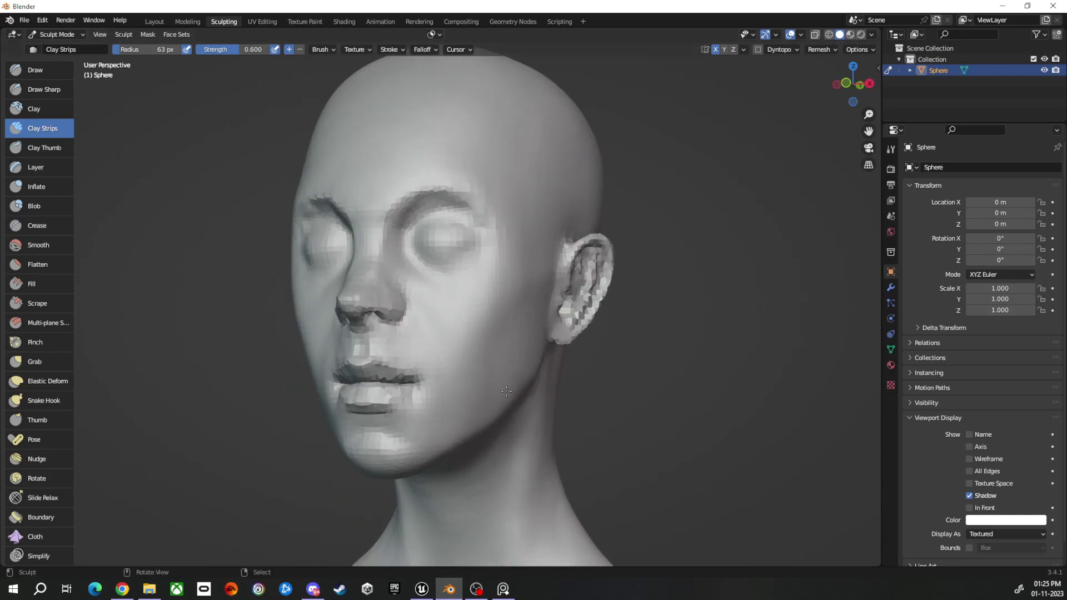
{"action": "mouse_move", "coordinate": [460, 404]}
{"action": "middle_mouse_down", "text": "ctrl"}
{"action": "mouse_move", "coordinate": [450, 422]}
{"action": "mouse_move", "coordinate": [422, 378]}
{"action": "middle_mouse_up", "text": "ctrl"}
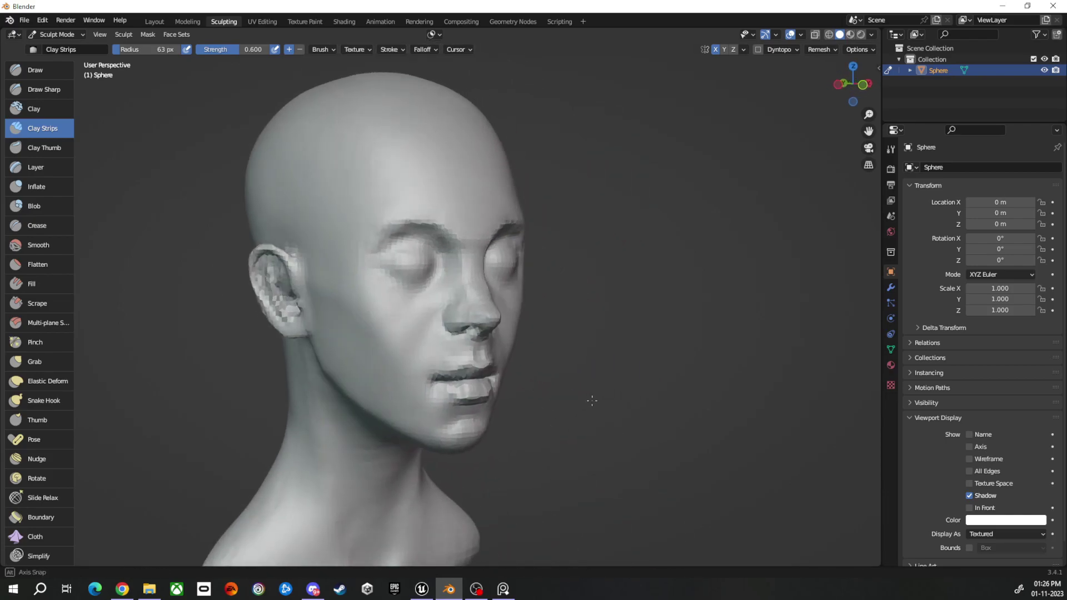
{"action": "scroll", "coordinate": [443, 372], "scroll_direction": "up", "scroll_amount": 3}
{"action": "key", "text": "g"}
{"action": "mouse_move", "coordinate": [436, 334]}
{"action": "middle_mouse_down"}
{"action": "mouse_move", "coordinate": [646, 380]}
{"action": "mouse_move", "coordinate": [524, 391]}
{"action": "middle_mouse_up"}
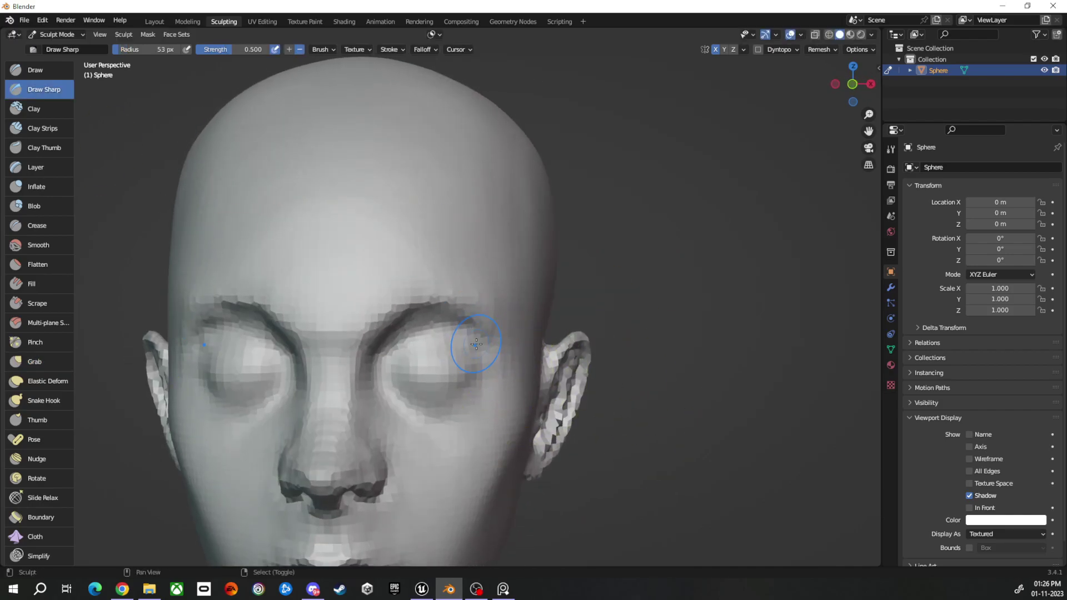
{"action": "mouse_move", "coordinate": [477, 344]}
{"action": "middle_mouse_down"}
{"action": "mouse_move", "coordinate": [462, 415]}
{"action": "mouse_move", "coordinate": [545, 297]}
{"action": "middle_mouse_up"}
{"action": "mouse_move", "coordinate": [677, 336]}
{"action": "middle_mouse_down"}
{"action": "mouse_move", "coordinate": [611, 362]}
{"action": "mouse_move", "coordinate": [578, 434]}
{"action": "middle_mouse_up"}
{"action": "scroll", "coordinate": [612, 361], "scroll_direction": "up", "scroll_amount": 5}
Add clay and carve sharper creases along the lower lip and nostrils.
{"action": "key", "text": "c"}
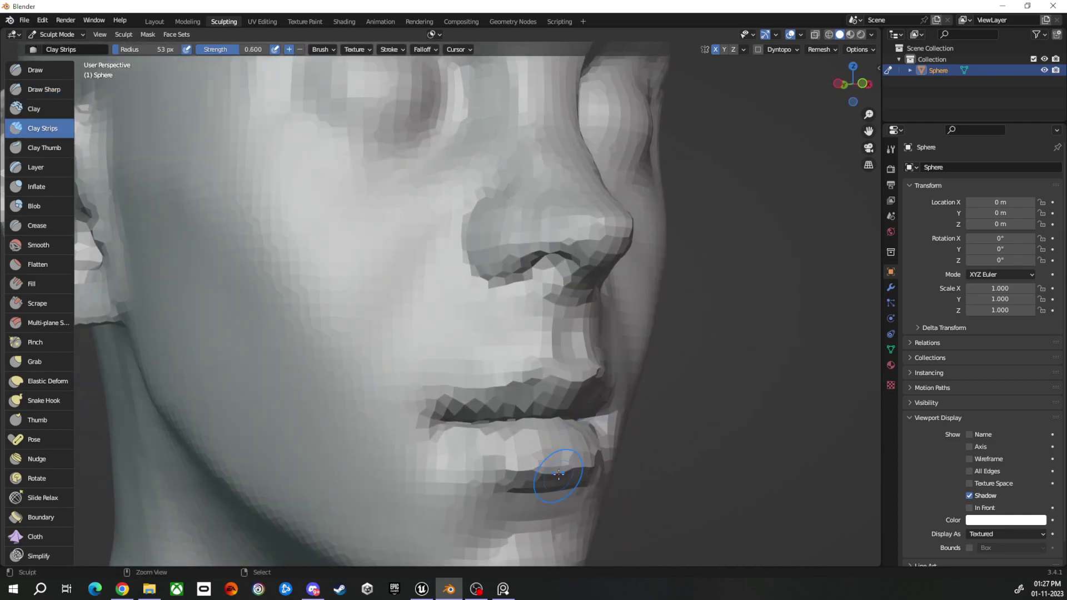
{"action": "mouse_move", "coordinate": [558, 473]}
{"action": "middle_mouse_down"}
{"action": "mouse_move", "coordinate": [512, 405]}
{"action": "mouse_move", "coordinate": [656, 421]}
{"action": "mouse_move", "coordinate": [543, 376]}
{"action": "mouse_move", "coordinate": [637, 400]}
{"action": "mouse_move", "coordinate": [667, 392]}
{"action": "mouse_move", "coordinate": [655, 393]}
{"action": "mouse_move", "coordinate": [757, 410]}
{"action": "mouse_move", "coordinate": [739, 399]}
{"action": "middle_mouse_up"}
{"action": "key", "text": "shift+x"}
{"action": "scroll", "coordinate": [512, 405], "scroll_direction": "up", "scroll_amount": 3}
{"action": "scroll", "coordinate": [656, 416], "scroll_direction": "down", "scroll_amount": 4}
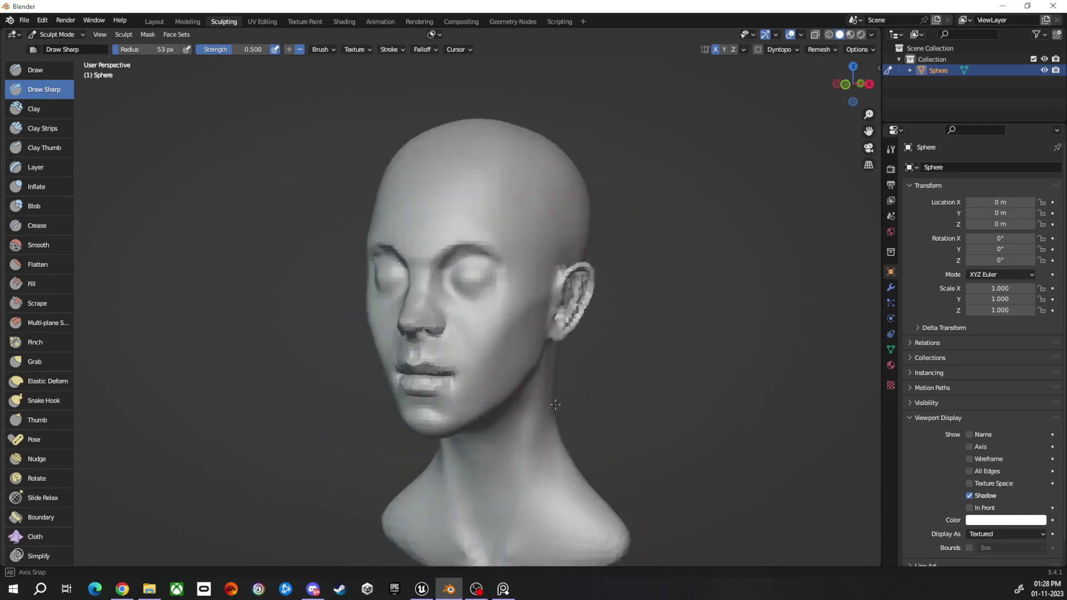
{"action": "middle_click_drag", "start_coordinate": [635, 419], "coordinate": [556, 389]}
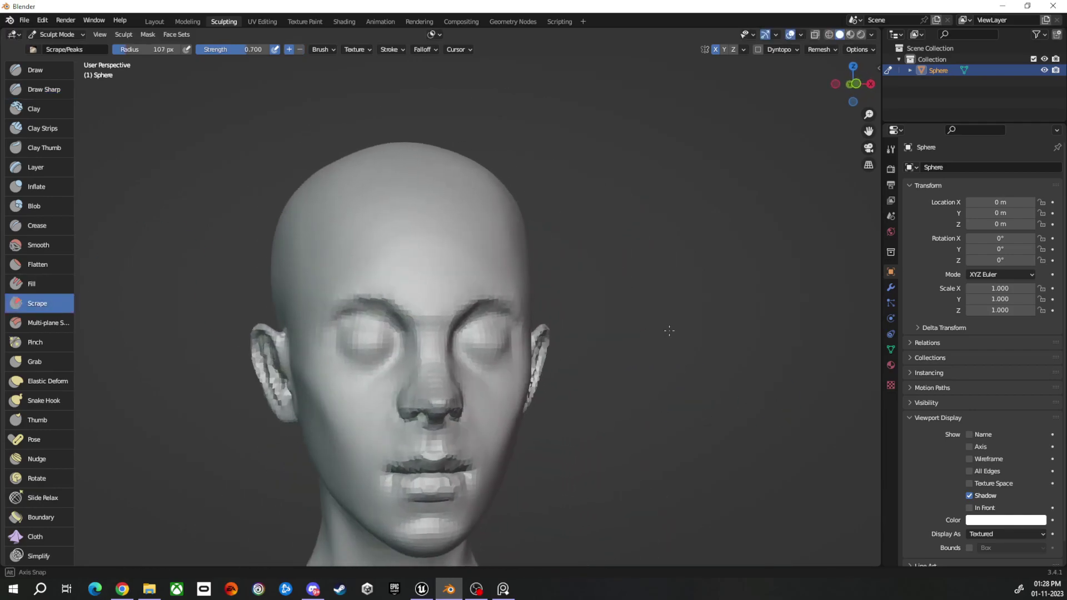
Save the sculpt as FemaleHeadAttempt6.blend in the Sculpting folder.
{"action": "key", "text": "ctrl+s"}
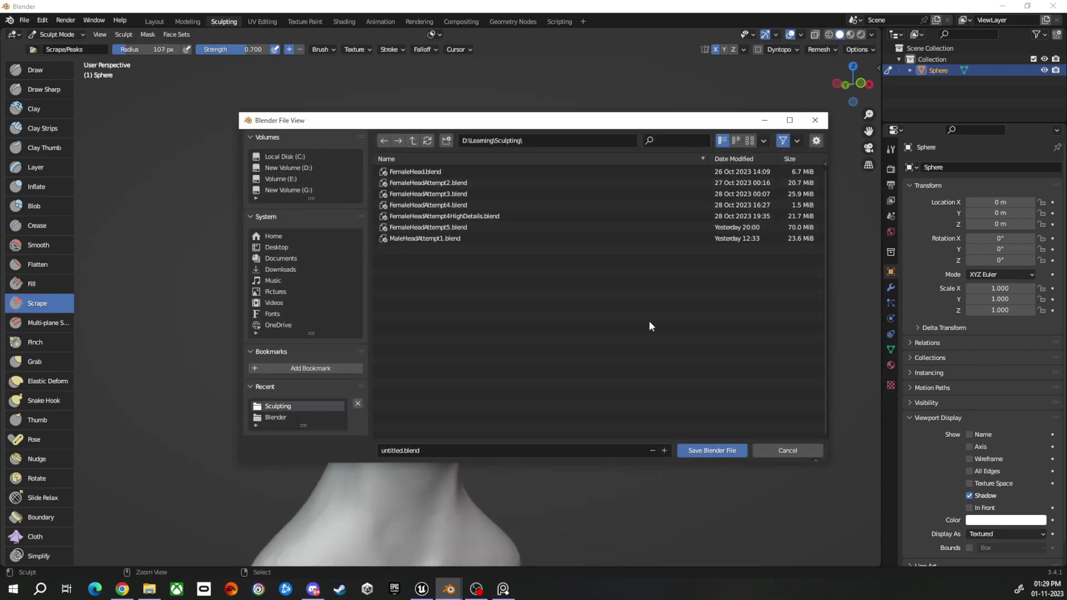
{"action": "type", "text": "6"}
{"action": "key", "text": "Return"}
{"action": "mouse_move", "coordinate": [448, 485]}
{"action": "middle_mouse_down"}
{"action": "mouse_move", "coordinate": [674, 377]}
{"action": "mouse_move", "coordinate": [454, 347]}
{"action": "middle_mouse_up"}
{"action": "scroll", "coordinate": [453, 348], "scroll_direction": "up", "scroll_amount": 5}
{"action": "mouse_move", "coordinate": [552, 426]}
{"action": "middle_mouse_down"}
{"action": "mouse_move", "coordinate": [369, 406]}
{"action": "mouse_move", "coordinate": [416, 344]}
{"action": "middle_mouse_up"}
{"action": "scroll", "coordinate": [370, 405], "scroll_direction": "down", "scroll_amount": 3}
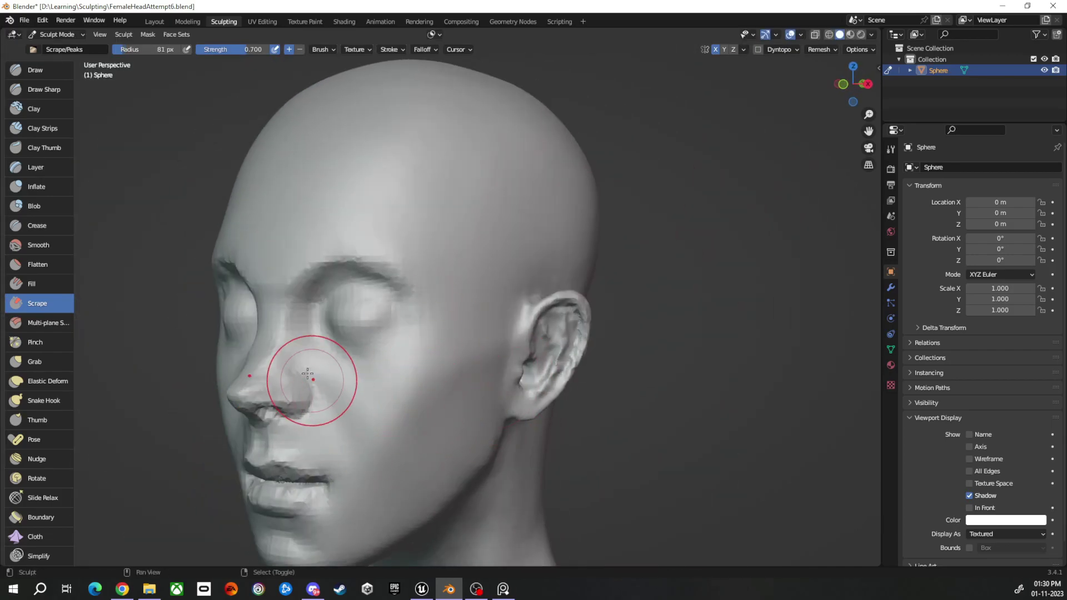
Scrape the cheek beside the nose and the jaw smoother.
{"action": "middle_click_drag", "start_coordinate": [307, 374], "coordinate": [284, 364]}
{"action": "middle_click_drag", "start_coordinate": [404, 250], "coordinate": [339, 383]}
{"action": "scroll", "coordinate": [330, 401], "scroll_direction": "up", "scroll_amount": 3}
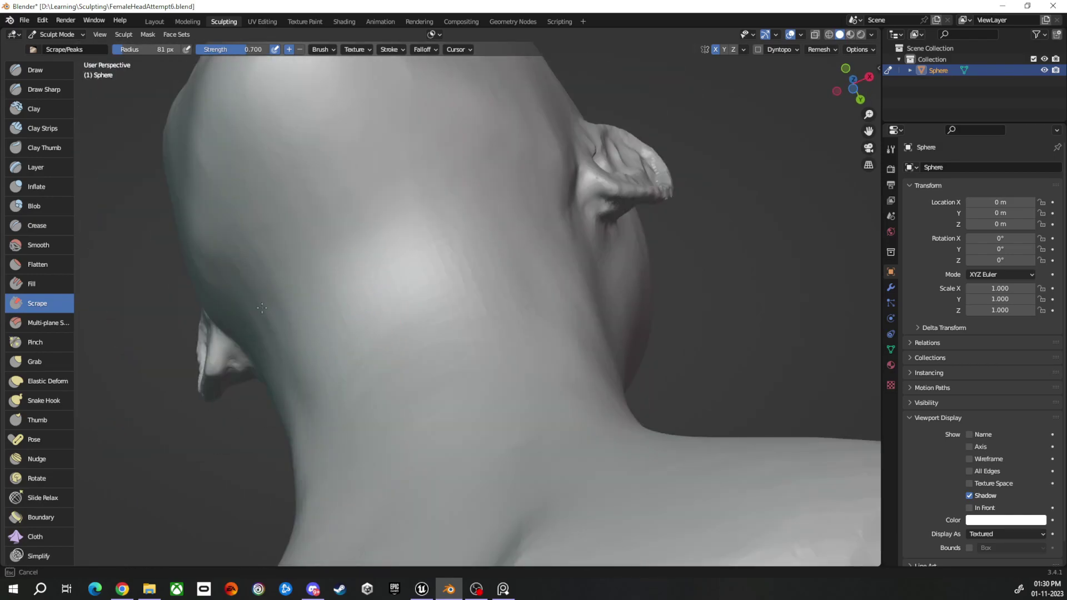
{"action": "mouse_move", "coordinate": [311, 400]}
{"action": "middle_mouse_down"}
{"action": "mouse_move", "coordinate": [438, 438]}
{"action": "mouse_move", "coordinate": [554, 335]}
{"action": "middle_mouse_up"}
{"action": "scroll", "coordinate": [389, 384], "scroll_direction": "down", "scroll_amount": 3}
{"action": "mouse_move", "coordinate": [595, 301]}
{"action": "middle_mouse_down"}
{"action": "mouse_move", "coordinate": [389, 383]}
{"action": "mouse_move", "coordinate": [382, 399]}
{"action": "mouse_move", "coordinate": [406, 357]}
{"action": "mouse_move", "coordinate": [399, 187]}
{"action": "middle_mouse_up"}
{"action": "scroll", "coordinate": [405, 357], "scroll_direction": "up", "scroll_amount": 5}
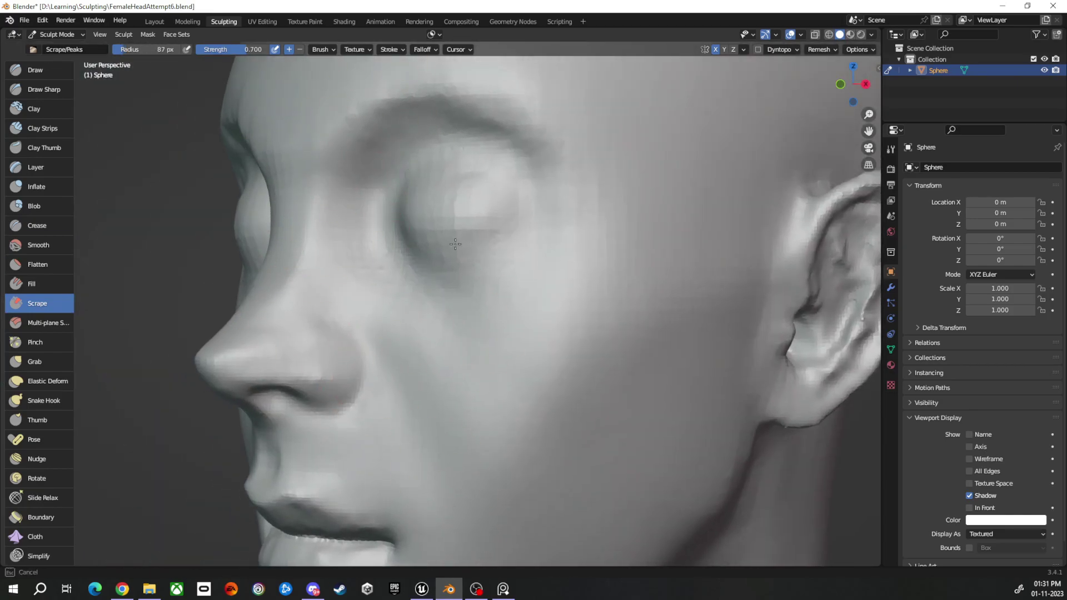
{"action": "scroll", "coordinate": [355, 311], "scroll_direction": "down", "scroll_amount": 5}
{"action": "mouse_move", "coordinate": [318, 382]}
{"action": "middle_mouse_down"}
{"action": "mouse_move", "coordinate": [355, 311]}
{"action": "mouse_move", "coordinate": [482, 377]}
{"action": "middle_mouse_up"}
Carve crisper nostril wings and nose-side creases with Draw Sharp and a brief Pinch.
{"action": "key", "text": "shift+space"}
{"action": "scroll", "coordinate": [436, 412], "scroll_direction": "up", "scroll_amount": 6}
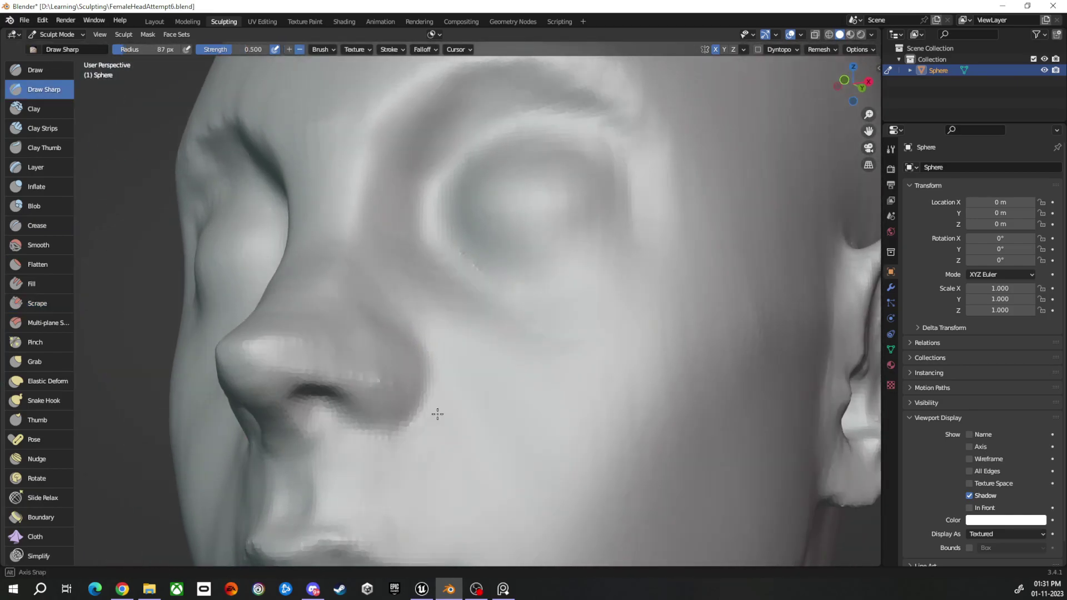
{"action": "middle_click_drag", "start_coordinate": [436, 412], "coordinate": [422, 386]}
{"action": "key", "text": "p"}
{"action": "scroll", "coordinate": [406, 341], "scroll_direction": "down", "scroll_amount": 2}
{"action": "mouse_move", "coordinate": [405, 341]}
{"action": "middle_mouse_down"}
{"action": "mouse_move", "coordinate": [377, 314]}
{"action": "mouse_move", "coordinate": [419, 425]}
{"action": "middle_mouse_up"}
{"action": "scroll", "coordinate": [419, 424], "scroll_direction": "up", "scroll_amount": 4}
{"action": "middle_click_drag", "start_coordinate": [336, 397], "coordinate": [172, 299]}
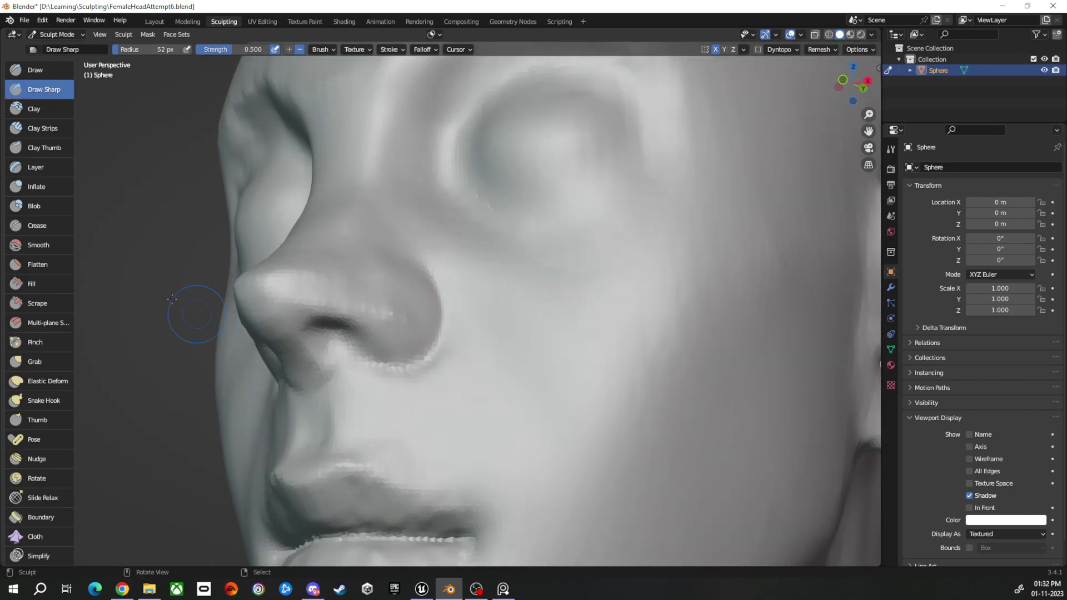
Reshape the underside of the nose with the Grab brush.
{"action": "key", "text": "g"}
{"action": "mouse_move", "coordinate": [345, 370]}
{"action": "middle_mouse_down"}
{"action": "mouse_move", "coordinate": [426, 260]}
{"action": "mouse_move", "coordinate": [357, 345]}
{"action": "middle_mouse_up"}
{"action": "key", "text": "shift+s"}
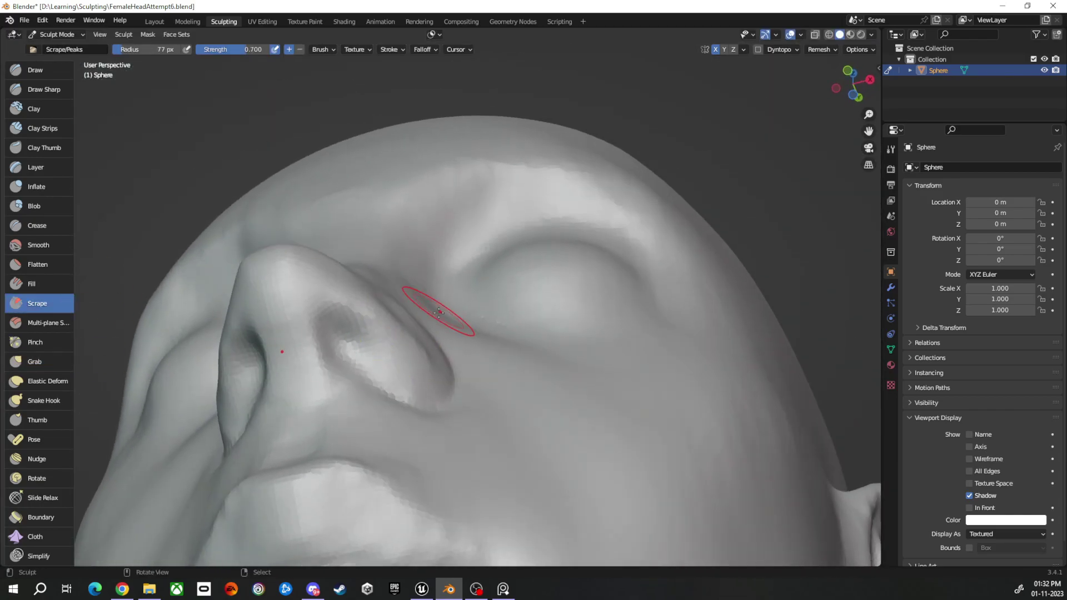
{"action": "mouse_move", "coordinate": [361, 269]}
{"action": "middle_mouse_down"}
{"action": "mouse_move", "coordinate": [464, 424]}
{"action": "mouse_move", "coordinate": [274, 436]}
{"action": "mouse_move", "coordinate": [393, 329]}
{"action": "middle_mouse_up"}
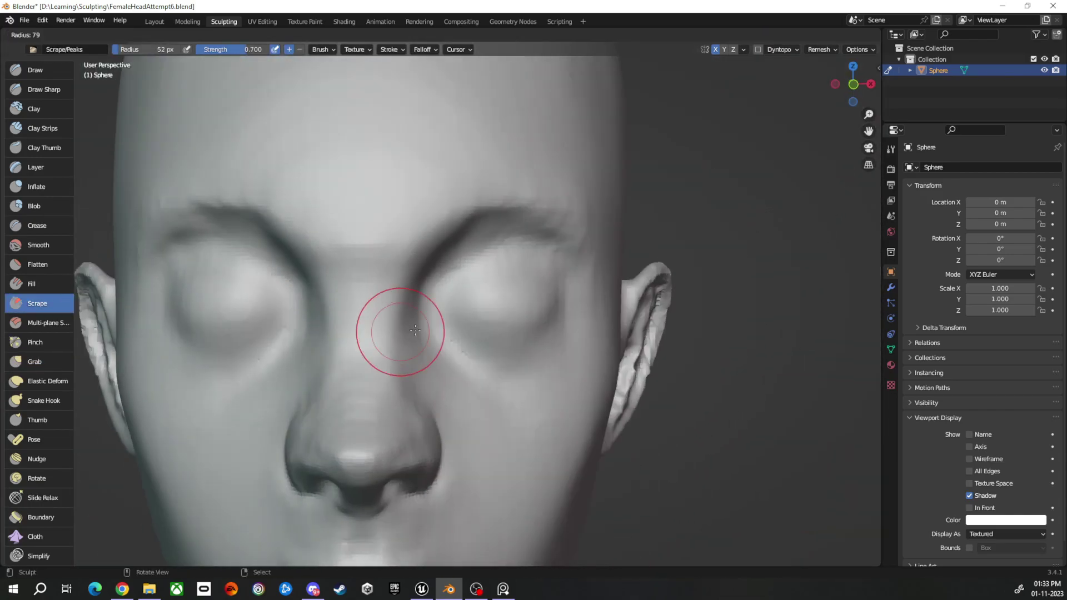
Scrape the nose bridge, draw under the nose, and groove the ear's inner rim at 79 px.
{"action": "mouse_move", "coordinate": [366, 390]}
{"action": "middle_mouse_down"}
{"action": "mouse_move", "coordinate": [413, 318]}
{"action": "mouse_move", "coordinate": [439, 341]}
{"action": "mouse_move", "coordinate": [489, 353]}
{"action": "mouse_move", "coordinate": [434, 329]}
{"action": "mouse_move", "coordinate": [446, 358]}
{"action": "mouse_move", "coordinate": [443, 349]}
{"action": "mouse_move", "coordinate": [529, 376]}
{"action": "mouse_move", "coordinate": [470, 382]}
{"action": "mouse_move", "coordinate": [393, 348]}
{"action": "mouse_move", "coordinate": [355, 405]}
{"action": "mouse_move", "coordinate": [477, 429]}
{"action": "mouse_move", "coordinate": [427, 427]}
{"action": "mouse_move", "coordinate": [488, 409]}
{"action": "mouse_move", "coordinate": [556, 428]}
{"action": "mouse_move", "coordinate": [476, 333]}
{"action": "mouse_move", "coordinate": [508, 465]}
{"action": "mouse_move", "coordinate": [465, 453]}
{"action": "mouse_move", "coordinate": [560, 358]}
{"action": "mouse_move", "coordinate": [652, 402]}
{"action": "mouse_move", "coordinate": [624, 371]}
{"action": "mouse_move", "coordinate": [534, 364]}
{"action": "mouse_move", "coordinate": [454, 245]}
{"action": "mouse_move", "coordinate": [589, 298]}
{"action": "mouse_move", "coordinate": [586, 374]}
{"action": "mouse_move", "coordinate": [508, 353]}
{"action": "mouse_move", "coordinate": [525, 349]}
{"action": "mouse_move", "coordinate": [524, 238]}
{"action": "mouse_move", "coordinate": [499, 390]}
{"action": "middle_mouse_up"}
{"action": "left_click", "coordinate": [419, 331]}
{"action": "key", "text": "x"}
{"action": "key", "text": "f"}
{"action": "scroll", "coordinate": [624, 371], "scroll_direction": "up", "scroll_amount": 5}
{"action": "key", "text": "shift+space"}
{"action": "mouse_move", "coordinate": [410, 280]}
{"action": "middle_mouse_down"}
{"action": "mouse_move", "coordinate": [443, 362]}
{"action": "mouse_move", "coordinate": [448, 267]}
{"action": "mouse_move", "coordinate": [414, 262]}
{"action": "mouse_move", "coordinate": [508, 413]}
{"action": "middle_mouse_up"}
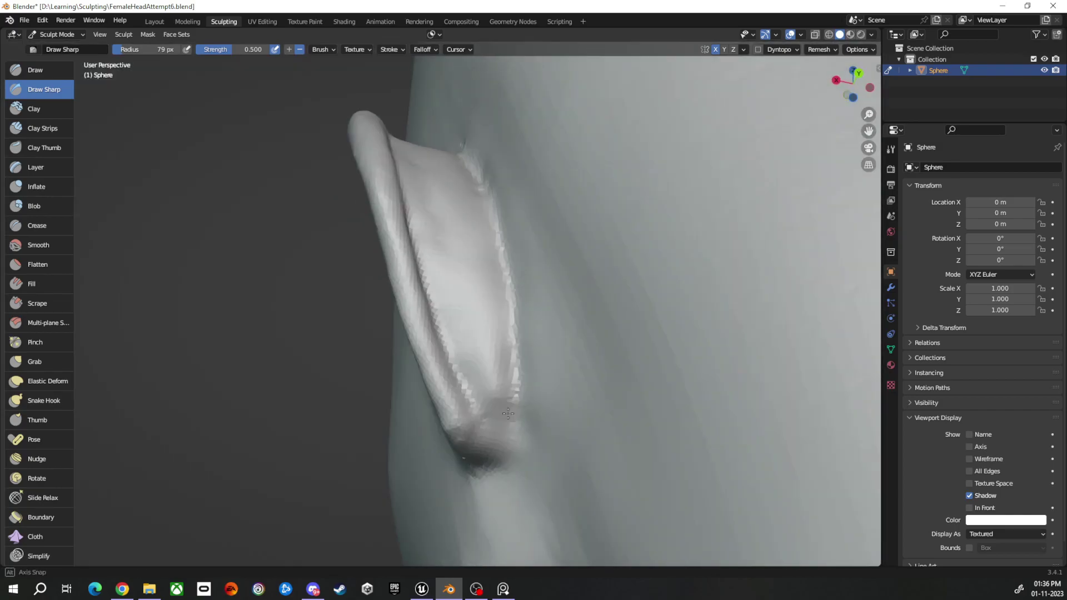
Deepen the ear's inner folds and rim ridges with Draw Sharp and Draw.
{"action": "mouse_move", "coordinate": [468, 367]}
{"action": "middle_mouse_down"}
{"action": "mouse_move", "coordinate": [453, 334]}
{"action": "mouse_move", "coordinate": [465, 417]}
{"action": "mouse_move", "coordinate": [448, 426]}
{"action": "mouse_move", "coordinate": [505, 368]}
{"action": "mouse_move", "coordinate": [476, 382]}
{"action": "mouse_move", "coordinate": [369, 186]}
{"action": "mouse_move", "coordinate": [444, 316]}
{"action": "mouse_move", "coordinate": [474, 528]}
{"action": "mouse_move", "coordinate": [591, 369]}
{"action": "mouse_move", "coordinate": [468, 391]}
{"action": "mouse_move", "coordinate": [443, 294]}
{"action": "middle_mouse_up"}
{"action": "key", "text": "f"}
{"action": "middle_click_drag", "start_coordinate": [466, 205], "coordinate": [567, 201]}
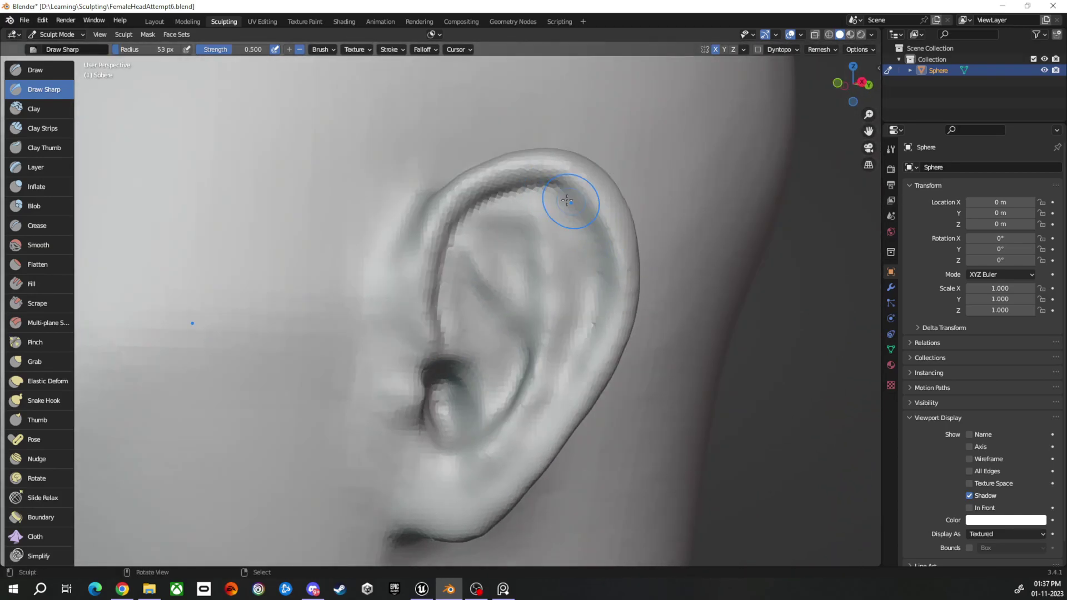
{"action": "mouse_move", "coordinate": [581, 357]}
{"action": "middle_mouse_down"}
{"action": "mouse_move", "coordinate": [555, 276]}
{"action": "mouse_move", "coordinate": [600, 349]}
{"action": "mouse_move", "coordinate": [464, 257]}
{"action": "middle_mouse_up"}
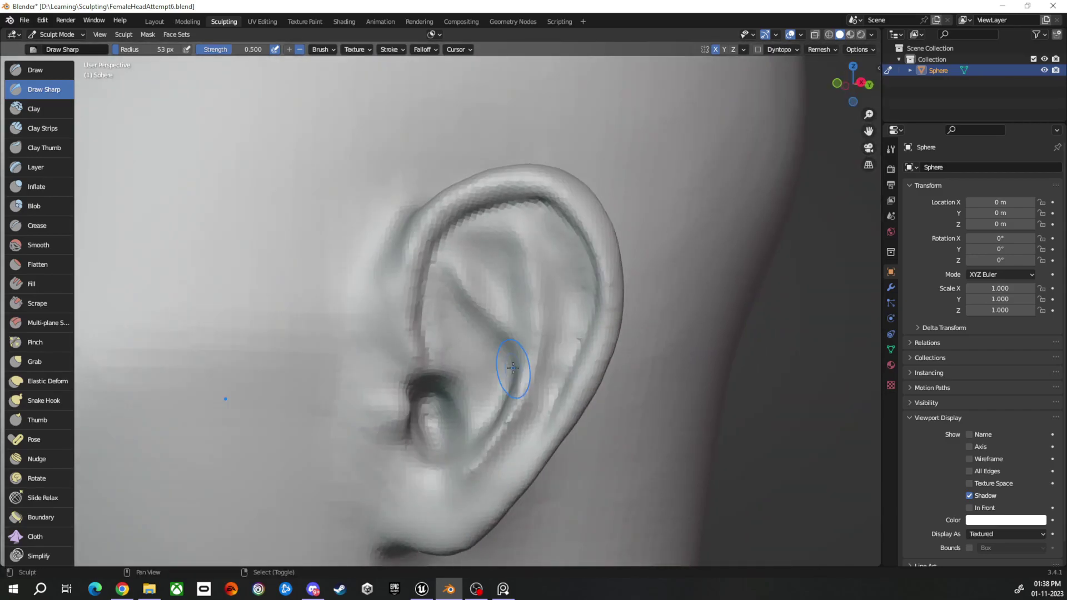
{"action": "key", "text": "x"}
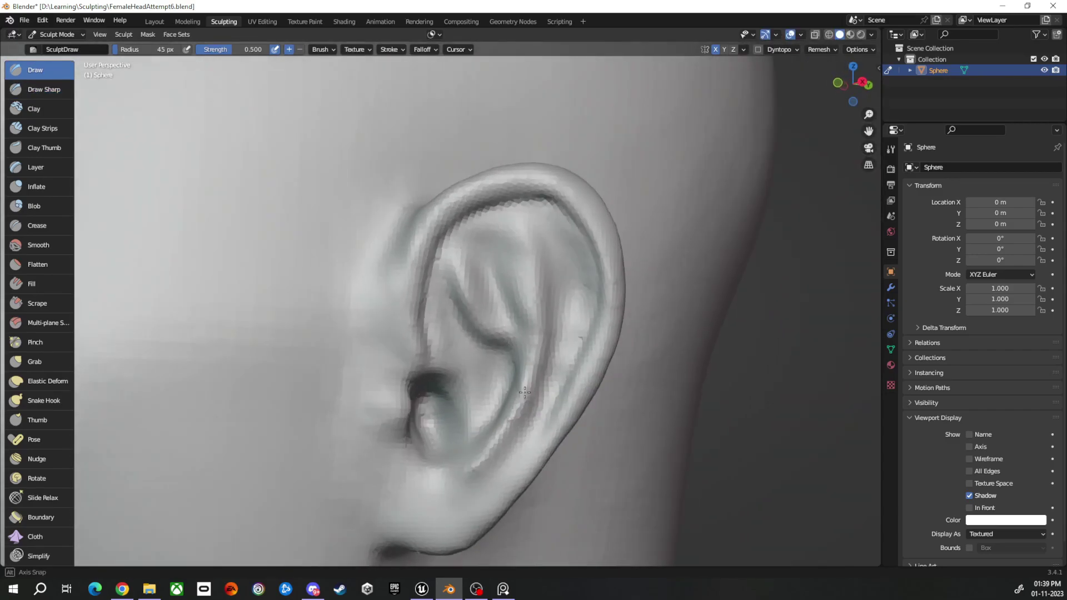
{"action": "middle_click_drag", "start_coordinate": [479, 357], "coordinate": [446, 304]}
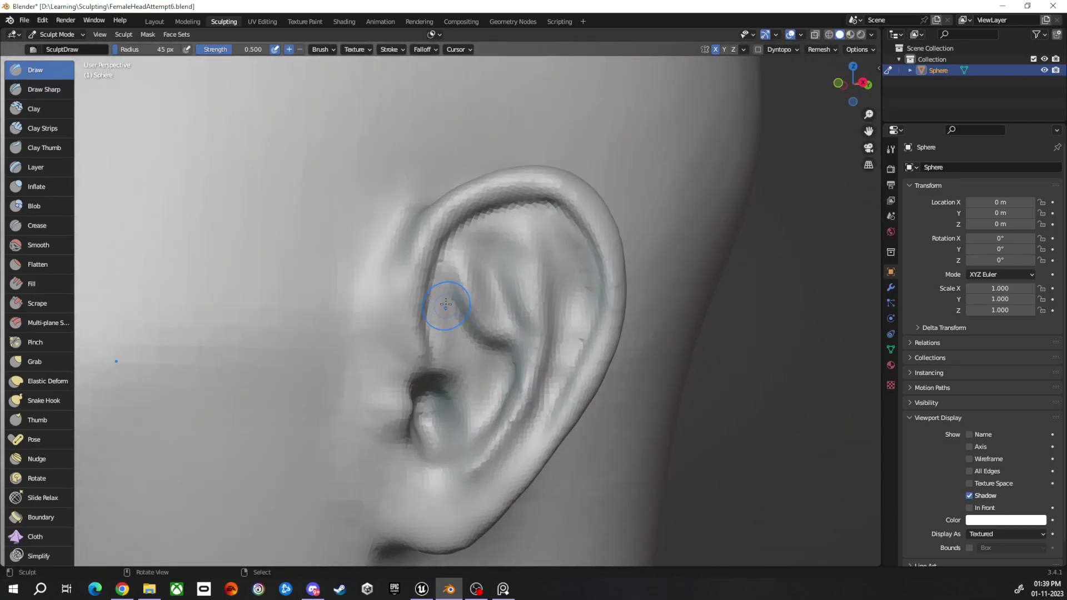
{"action": "mouse_move", "coordinate": [522, 369]}
{"action": "middle_mouse_down"}
{"action": "mouse_move", "coordinate": [485, 405]}
{"action": "mouse_move", "coordinate": [439, 367]}
{"action": "mouse_move", "coordinate": [551, 442]}
{"action": "mouse_move", "coordinate": [552, 377]}
{"action": "mouse_move", "coordinate": [500, 429]}
{"action": "mouse_move", "coordinate": [507, 417]}
{"action": "middle_mouse_up"}
{"action": "key", "text": "shift+x"}
Pull the earlobe into a better shape with Grab and review the whole head.
{"action": "key", "text": "g"}
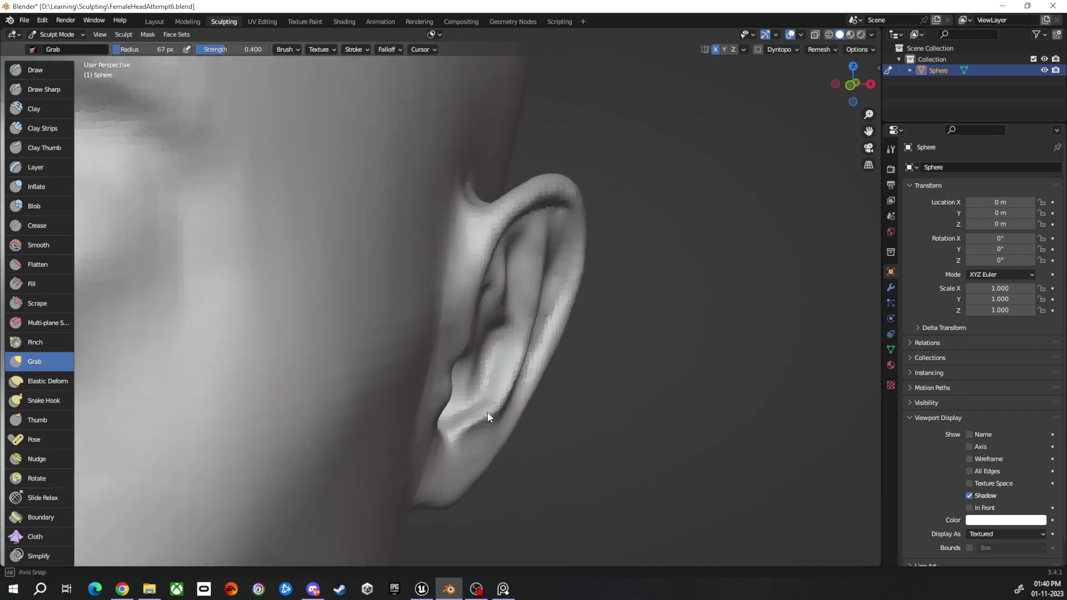
{"action": "mouse_move", "coordinate": [459, 450]}
{"action": "middle_mouse_down"}
{"action": "mouse_move", "coordinate": [500, 434]}
{"action": "mouse_move", "coordinate": [519, 328]}
{"action": "middle_mouse_up"}
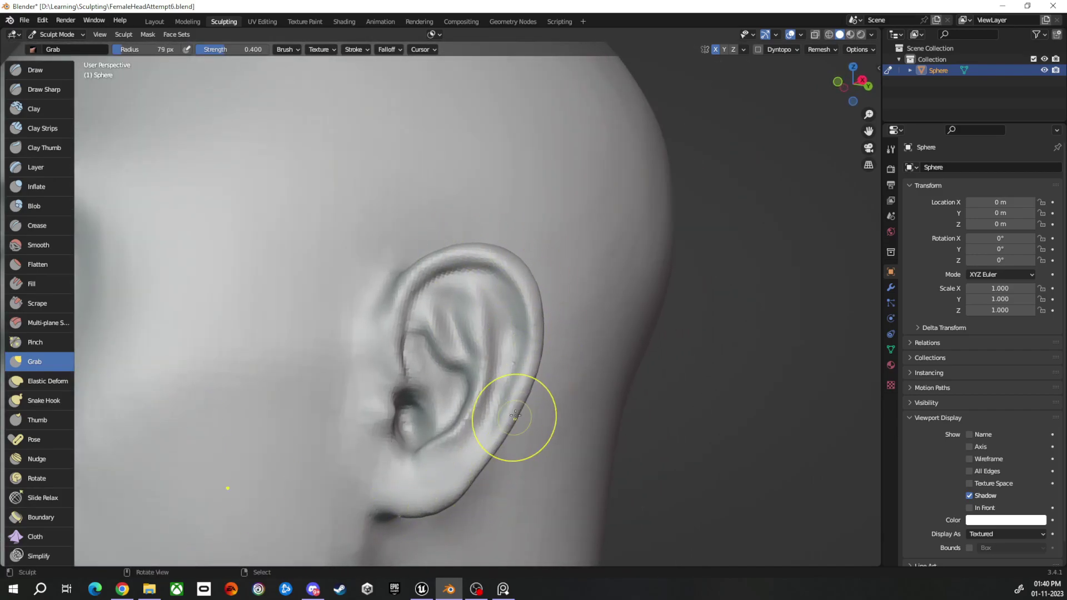
{"action": "scroll", "coordinate": [460, 491], "scroll_direction": "down", "scroll_amount": 5}
{"action": "scroll", "coordinate": [500, 461], "scroll_direction": "down", "scroll_amount": 2}
{"action": "mouse_move", "coordinate": [519, 441]}
{"action": "middle_mouse_down"}
{"action": "mouse_move", "coordinate": [567, 406]}
{"action": "mouse_move", "coordinate": [600, 418]}
{"action": "middle_mouse_up"}
{"action": "scroll", "coordinate": [559, 372], "scroll_direction": "up", "scroll_amount": 5}
Carve the lip parting line with Draw Sharp, then rough out the lips with Draw, Grab and Clay Strips.
{"action": "middle_click_drag", "start_coordinate": [558, 373], "coordinate": [434, 408]}
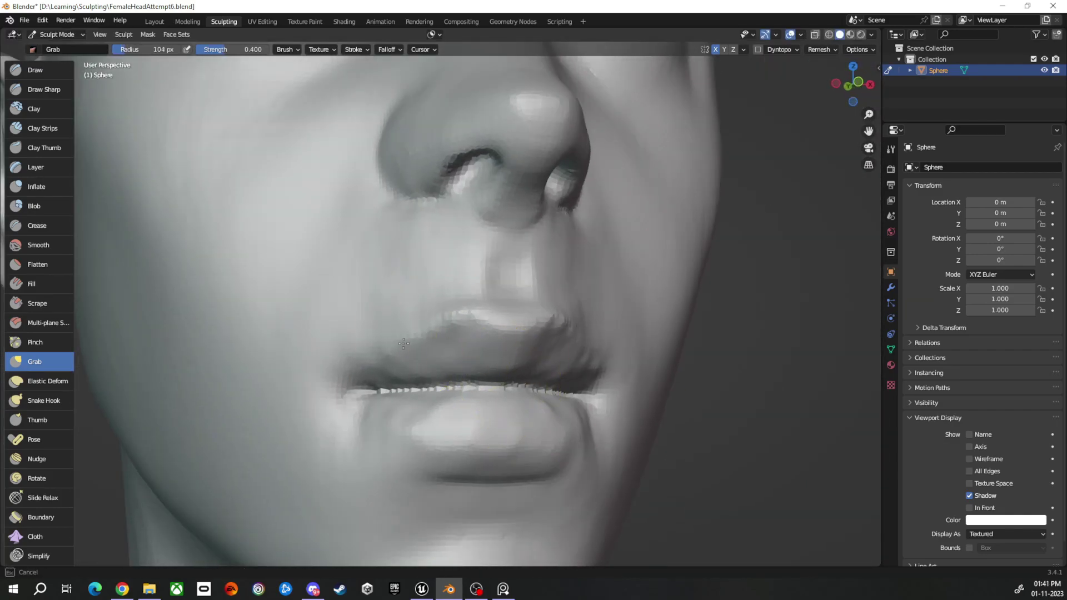
{"action": "scroll", "coordinate": [359, 429], "scroll_direction": "down", "scroll_amount": 3}
{"action": "scroll", "coordinate": [370, 478], "scroll_direction": "up", "scroll_amount": 3}
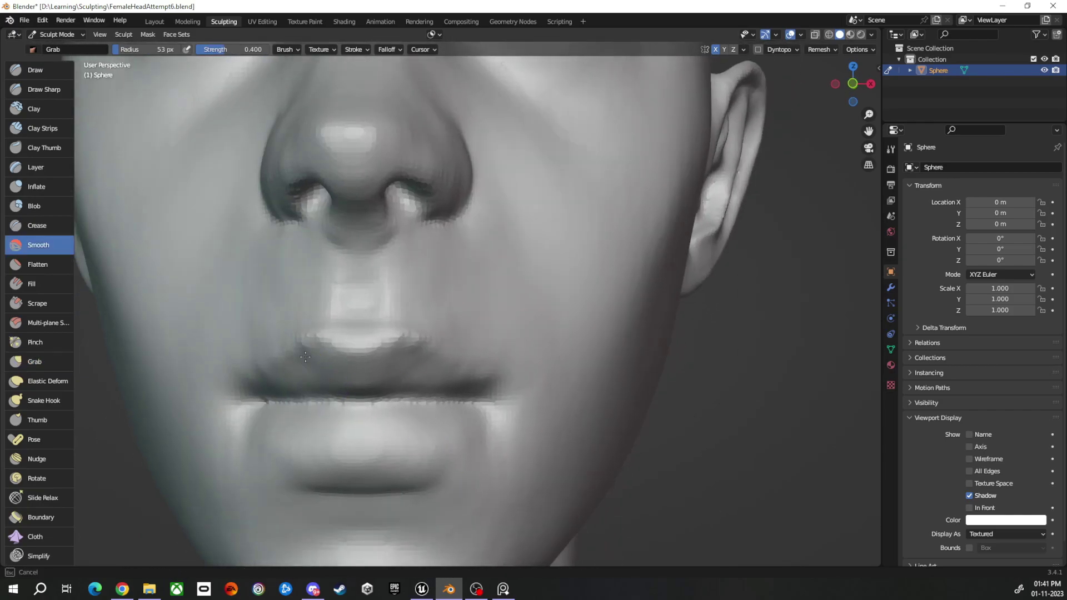
{"action": "left_click", "coordinate": [44, 89]}
{"action": "middle_click_drag", "start_coordinate": [369, 422], "coordinate": [388, 341]}
{"action": "mouse_move", "coordinate": [558, 349]}
{"action": "middle_mouse_down"}
{"action": "mouse_move", "coordinate": [482, 291]}
{"action": "mouse_move", "coordinate": [426, 389]}
{"action": "mouse_move", "coordinate": [430, 354]}
{"action": "mouse_move", "coordinate": [603, 435]}
{"action": "mouse_move", "coordinate": [419, 398]}
{"action": "mouse_move", "coordinate": [710, 428]}
{"action": "mouse_move", "coordinate": [574, 353]}
{"action": "mouse_move", "coordinate": [717, 389]}
{"action": "mouse_move", "coordinate": [295, 333]}
{"action": "mouse_move", "coordinate": [451, 295]}
{"action": "mouse_move", "coordinate": [695, 345]}
{"action": "mouse_move", "coordinate": [562, 350]}
{"action": "middle_mouse_up"}
{"action": "key", "text": "x"}
{"action": "key", "text": "g"}
{"action": "key", "text": "c"}
Build fuller upper and lower lips with Clay Strips, checking from both sides and the front.
{"action": "mouse_move", "coordinate": [475, 327]}
{"action": "middle_mouse_down"}
{"action": "mouse_move", "coordinate": [452, 386]}
{"action": "mouse_move", "coordinate": [559, 352]}
{"action": "mouse_move", "coordinate": [468, 373]}
{"action": "mouse_move", "coordinate": [523, 361]}
{"action": "middle_mouse_up"}
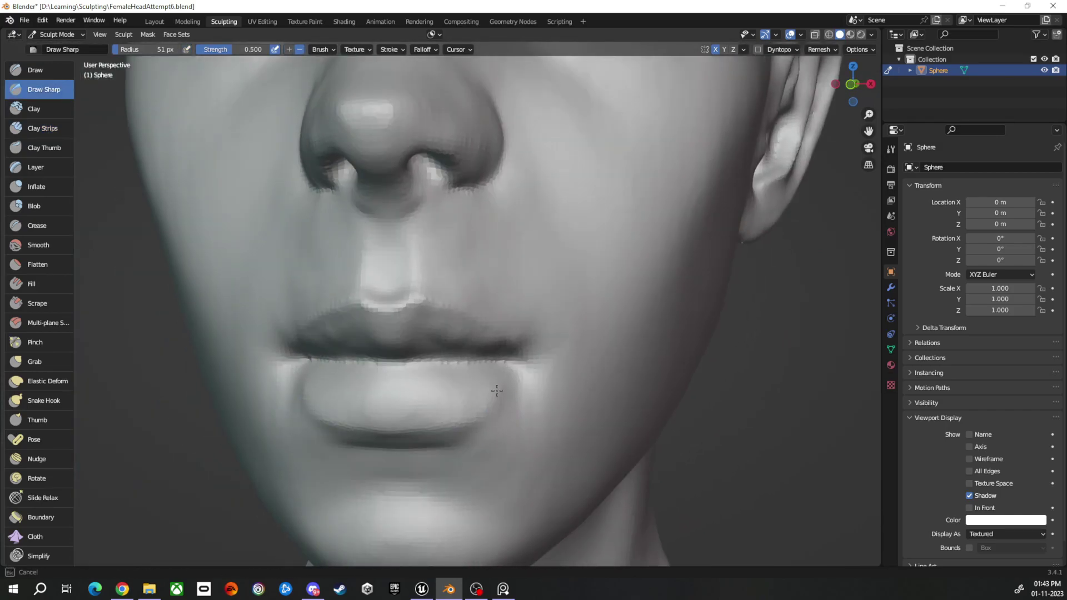
{"action": "mouse_move", "coordinate": [515, 401]}
{"action": "middle_mouse_down"}
{"action": "mouse_move", "coordinate": [459, 421]}
{"action": "mouse_move", "coordinate": [520, 375]}
{"action": "middle_mouse_up"}
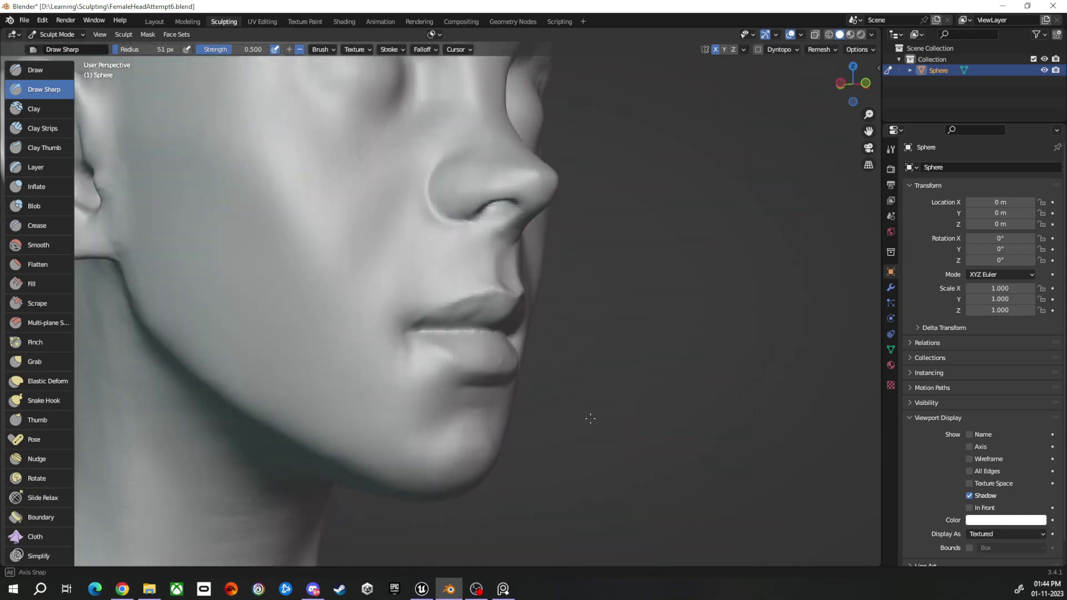
{"action": "middle_click_drag", "start_coordinate": [590, 418], "coordinate": [389, 389]}
{"action": "left_click", "coordinate": [56, 125]}
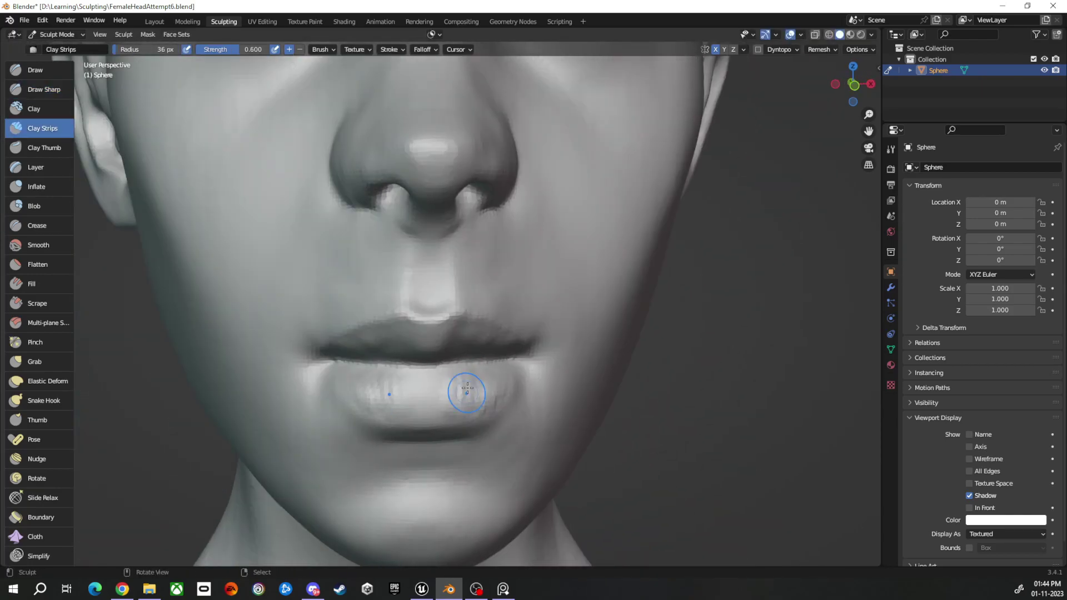
{"action": "mouse_move", "coordinate": [464, 394]}
{"action": "middle_mouse_down"}
{"action": "mouse_move", "coordinate": [429, 383]}
{"action": "mouse_move", "coordinate": [452, 381]}
{"action": "mouse_move", "coordinate": [393, 334]}
{"action": "mouse_move", "coordinate": [553, 389]}
{"action": "mouse_move", "coordinate": [405, 410]}
{"action": "mouse_move", "coordinate": [436, 460]}
{"action": "mouse_move", "coordinate": [506, 443]}
{"action": "mouse_move", "coordinate": [537, 405]}
{"action": "mouse_move", "coordinate": [460, 384]}
{"action": "mouse_move", "coordinate": [429, 388]}
{"action": "mouse_move", "coordinate": [469, 418]}
{"action": "mouse_move", "coordinate": [567, 400]}
{"action": "mouse_move", "coordinate": [424, 365]}
{"action": "mouse_move", "coordinate": [580, 386]}
{"action": "mouse_move", "coordinate": [460, 436]}
{"action": "mouse_move", "coordinate": [496, 377]}
{"action": "mouse_move", "coordinate": [643, 376]}
{"action": "mouse_move", "coordinate": [541, 388]}
{"action": "middle_mouse_up"}
Sharpen the lip crease with a 47 px Draw Sharp brush, then pinch and grab the surface.
{"action": "left_click", "coordinate": [44, 89]}
{"action": "left_click", "coordinate": [482, 417]}
{"action": "key", "text": "p"}
{"action": "scroll", "coordinate": [424, 366], "scroll_direction": "down", "scroll_amount": 2}
{"action": "key", "text": "g"}
{"action": "scroll", "coordinate": [460, 436], "scroll_direction": "up", "scroll_amount": 3}
Build up the area under the nose with Clay Strips, checking it against the whole head.
{"action": "key", "text": "c"}
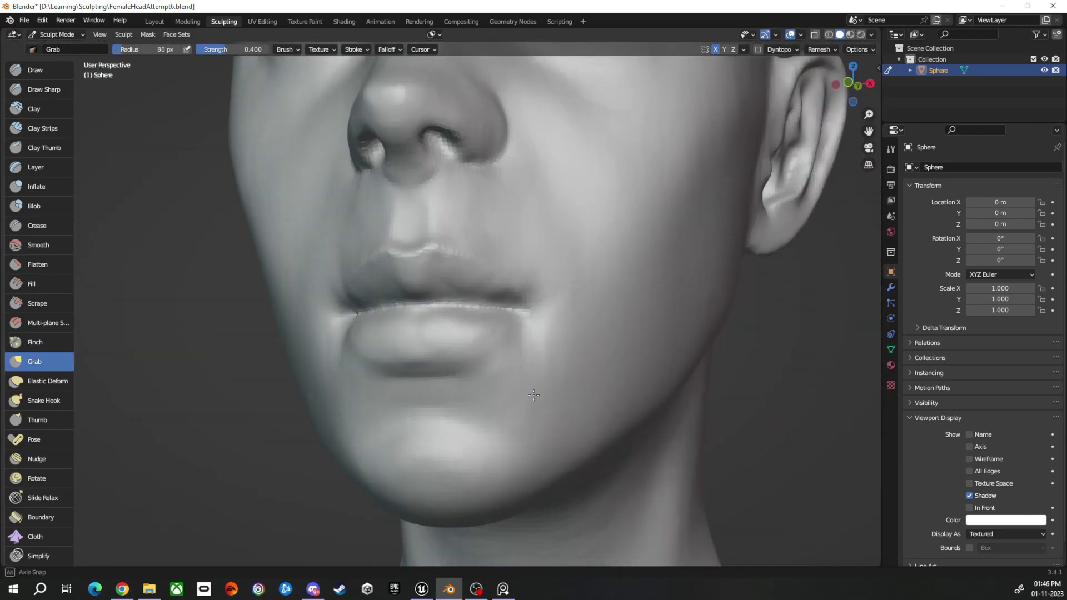
{"action": "scroll", "coordinate": [512, 348], "scroll_direction": "up", "scroll_amount": 2}
{"action": "scroll", "coordinate": [522, 356], "scroll_direction": "down", "scroll_amount": 4}
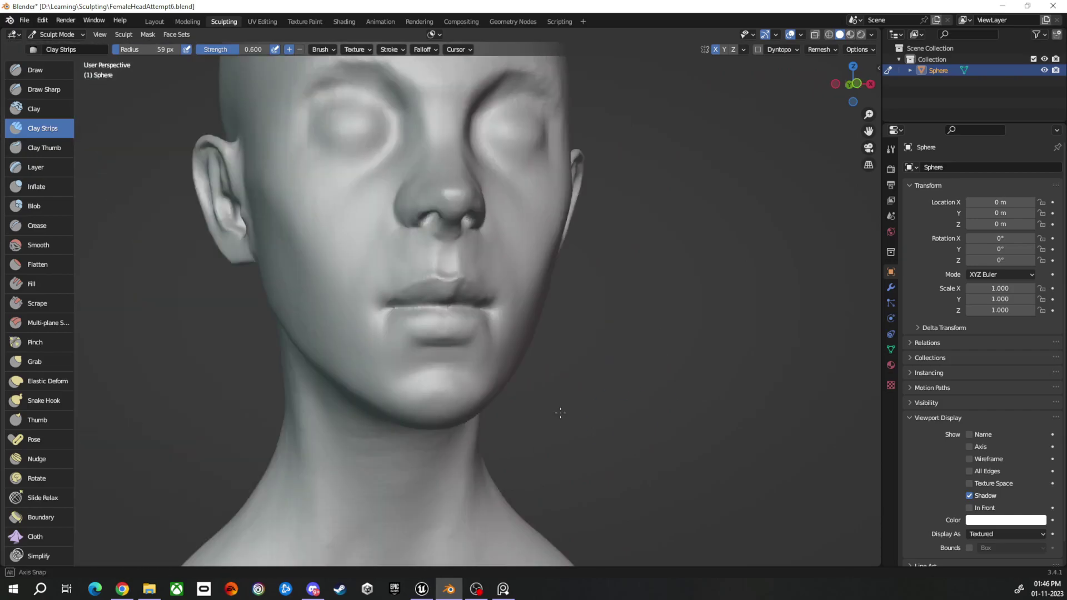
{"action": "scroll", "coordinate": [559, 408], "scroll_direction": "up", "scroll_amount": 4}
{"action": "scroll", "coordinate": [524, 386], "scroll_direction": "down", "scroll_amount": 4}
{"action": "mouse_move", "coordinate": [524, 386]}
{"action": "middle_mouse_down"}
{"action": "mouse_move", "coordinate": [574, 427]}
{"action": "mouse_move", "coordinate": [534, 346]}
{"action": "middle_mouse_up"}
{"action": "scroll", "coordinate": [534, 345], "scroll_direction": "up", "scroll_amount": 3}
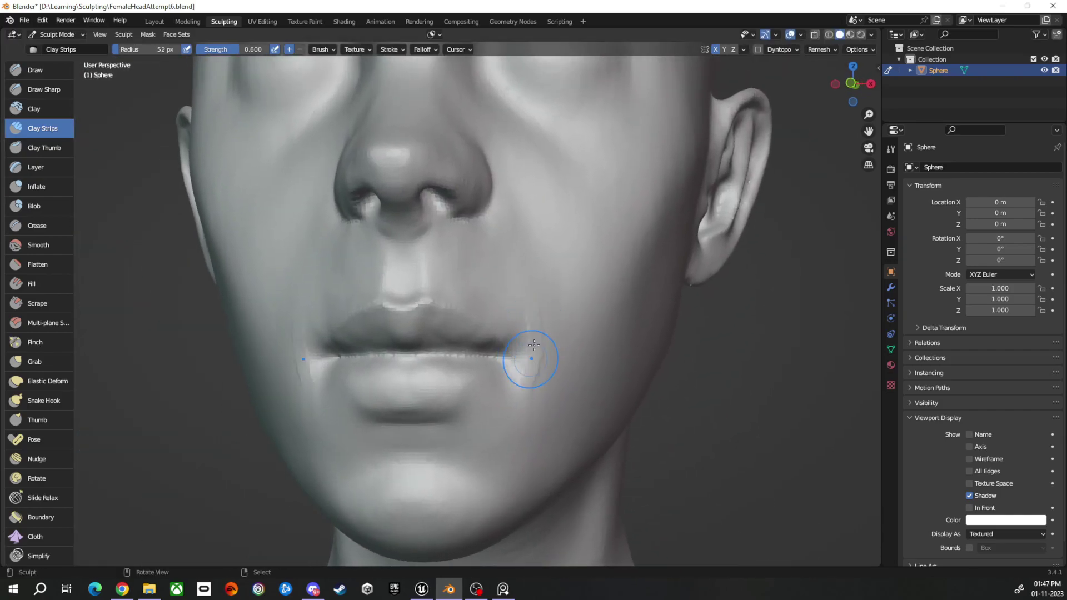
{"action": "middle_click_drag", "start_coordinate": [548, 390], "coordinate": [529, 393]}
{"action": "scroll", "coordinate": [529, 393], "scroll_direction": "down", "scroll_amount": 4}
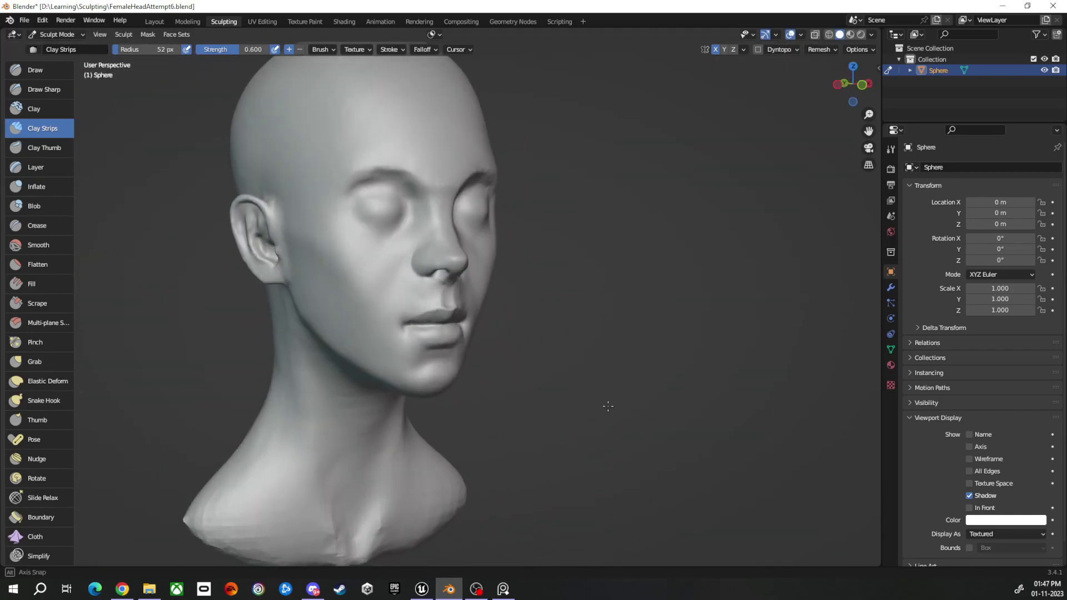
{"action": "scroll", "coordinate": [295, 367], "scroll_direction": "up", "scroll_amount": 5}
Pinch the lip corners tighter, then refine the mouth with Grab and Clay Strips.
{"action": "key", "text": "p"}
{"action": "middle_click_drag", "start_coordinate": [401, 360], "coordinate": [463, 365]}
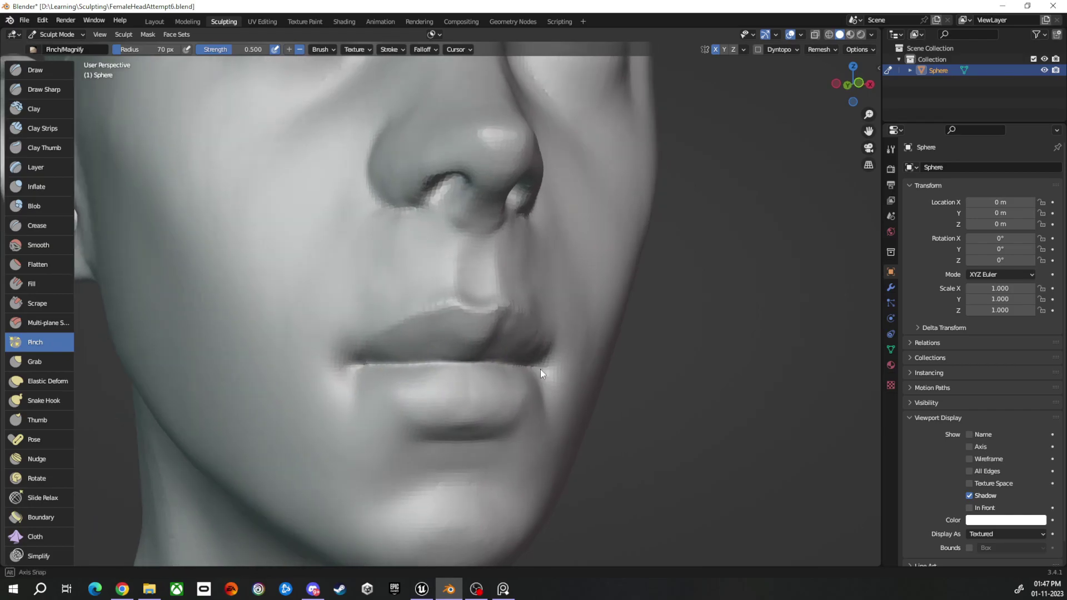
{"action": "mouse_move", "coordinate": [542, 373]}
{"action": "middle_mouse_down"}
{"action": "mouse_move", "coordinate": [363, 371]}
{"action": "mouse_move", "coordinate": [202, 409]}
{"action": "middle_mouse_up"}
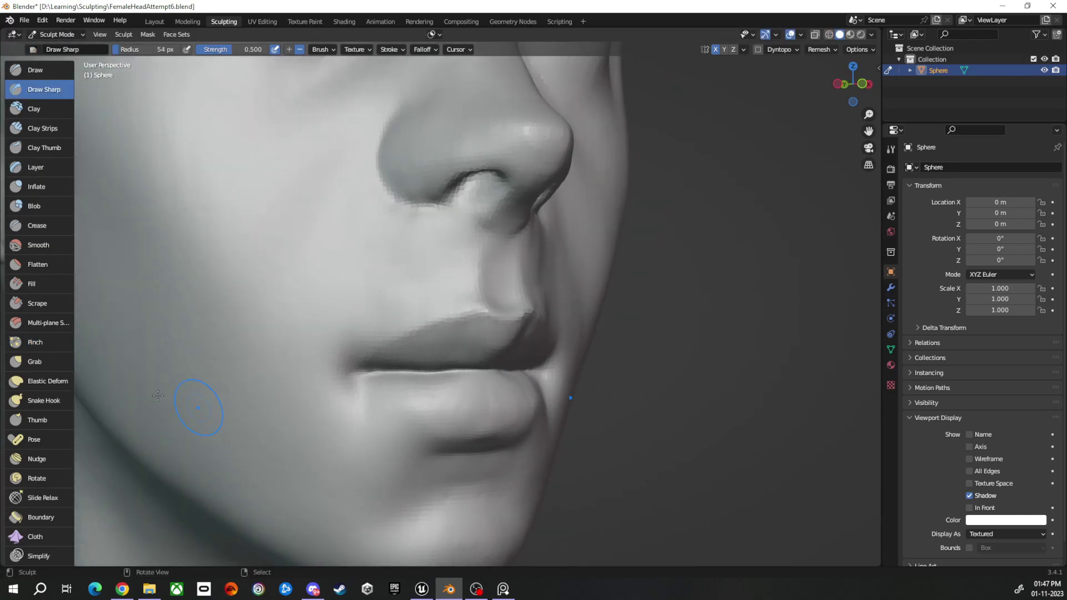
{"action": "key", "text": "p"}
{"action": "mouse_move", "coordinate": [476, 381]}
{"action": "middle_mouse_down"}
{"action": "mouse_move", "coordinate": [509, 349]}
{"action": "mouse_move", "coordinate": [389, 355]}
{"action": "mouse_move", "coordinate": [527, 368]}
{"action": "mouse_move", "coordinate": [445, 351]}
{"action": "mouse_move", "coordinate": [489, 345]}
{"action": "mouse_move", "coordinate": [554, 410]}
{"action": "mouse_move", "coordinate": [441, 340]}
{"action": "mouse_move", "coordinate": [534, 383]}
{"action": "mouse_move", "coordinate": [652, 369]}
{"action": "mouse_move", "coordinate": [611, 323]}
{"action": "middle_mouse_up"}
{"action": "scroll", "coordinate": [429, 353], "scroll_direction": "down", "scroll_amount": 4}
{"action": "key", "text": "g"}
{"action": "key", "text": "c"}
{"action": "scroll", "coordinate": [476, 362], "scroll_direction": "up", "scroll_amount": 3}
{"action": "scroll", "coordinate": [490, 346], "scroll_direction": "down", "scroll_amount": 4}
{"action": "scroll", "coordinate": [554, 410], "scroll_direction": "up", "scroll_amount": 3}
{"action": "scroll", "coordinate": [472, 362], "scroll_direction": "down", "scroll_amount": 4}
Define the jawline from the front using Grab and Clay Strips.
{"action": "scroll", "coordinate": [579, 395], "scroll_direction": "up", "scroll_amount": 3}
{"action": "scroll", "coordinate": [578, 395], "scroll_direction": "down", "scroll_amount": 2}
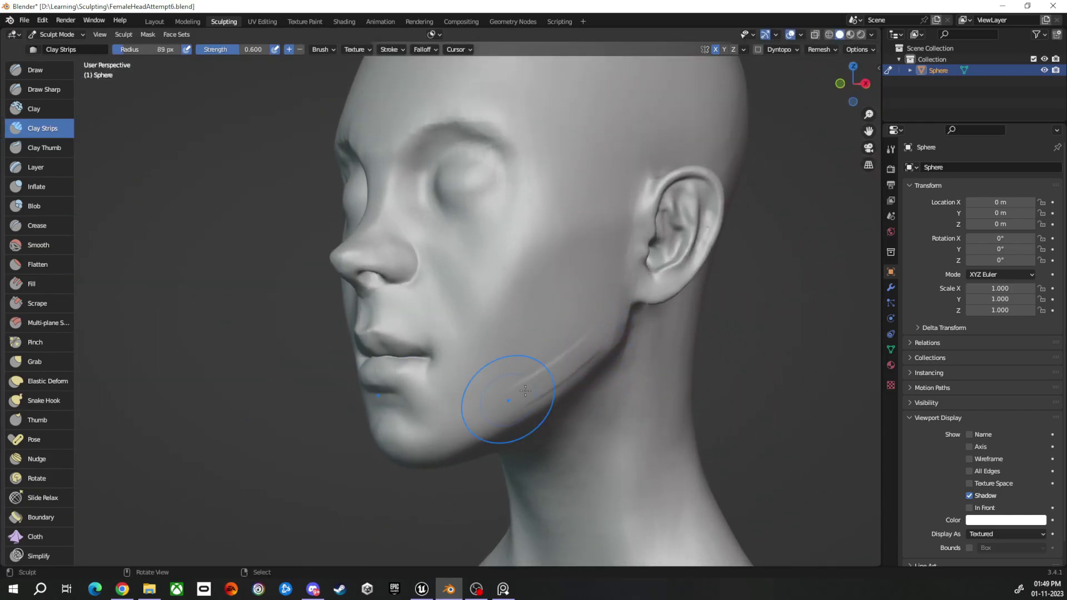
{"action": "mouse_move", "coordinate": [541, 365]}
{"action": "middle_mouse_down"}
{"action": "mouse_move", "coordinate": [693, 408]}
{"action": "mouse_move", "coordinate": [548, 441]}
{"action": "mouse_move", "coordinate": [536, 410]}
{"action": "mouse_move", "coordinate": [632, 421]}
{"action": "mouse_move", "coordinate": [651, 398]}
{"action": "mouse_move", "coordinate": [603, 409]}
{"action": "mouse_move", "coordinate": [592, 398]}
{"action": "mouse_move", "coordinate": [484, 405]}
{"action": "mouse_move", "coordinate": [611, 368]}
{"action": "mouse_move", "coordinate": [456, 411]}
{"action": "mouse_move", "coordinate": [433, 407]}
{"action": "mouse_move", "coordinate": [369, 295]}
{"action": "middle_mouse_up"}
{"action": "key", "text": "g"}
{"action": "key", "text": "c"}
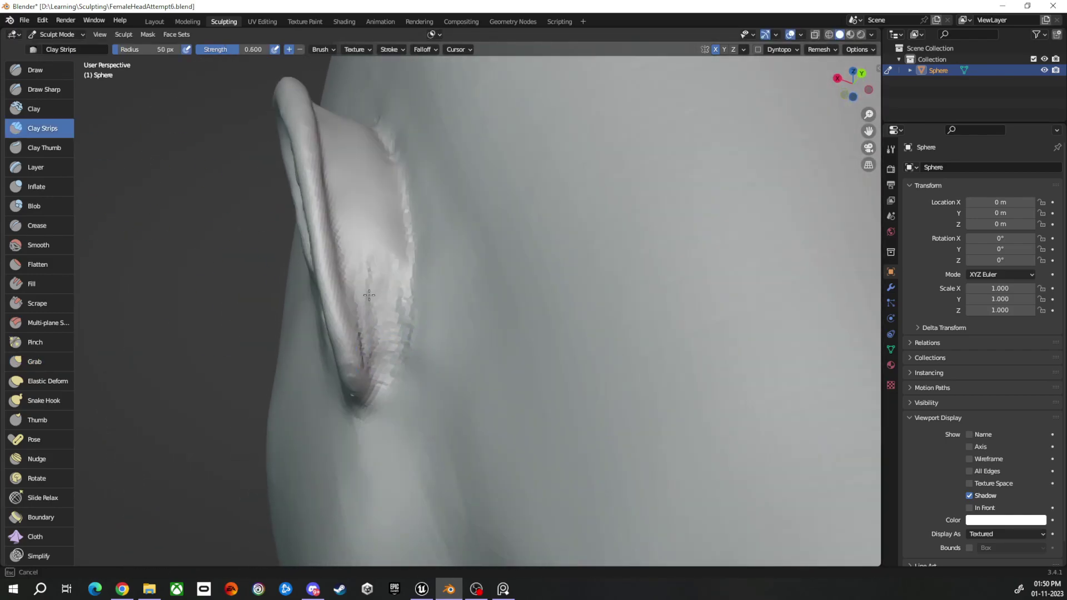
Crease the back edge of the ear with Draw Sharp.
{"action": "middle_click_drag", "start_coordinate": [383, 355], "coordinate": [425, 297]}
{"action": "key", "text": "shift+x"}
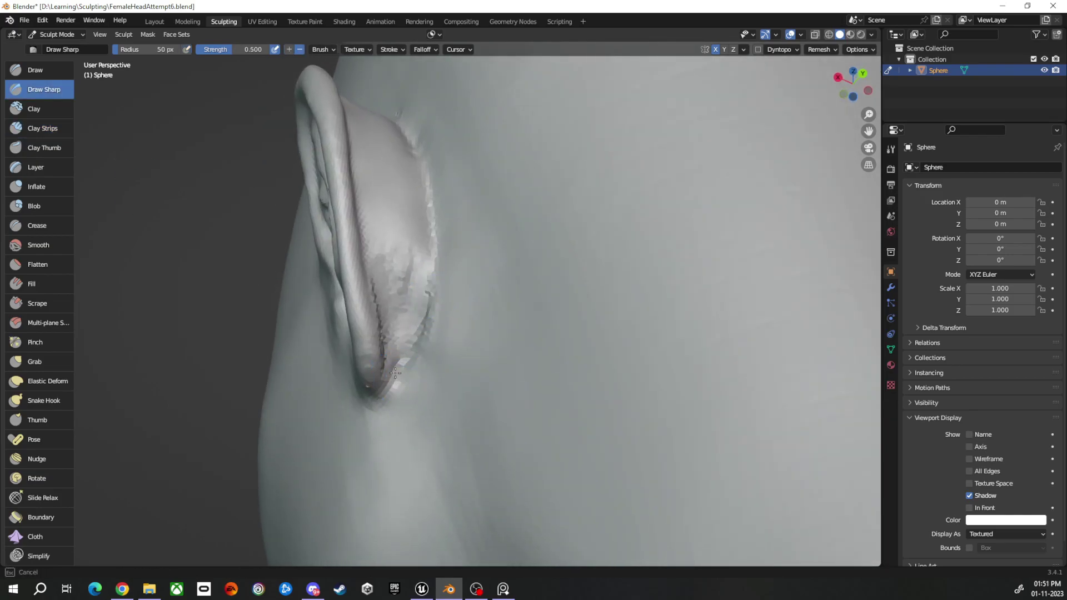
{"action": "mouse_move", "coordinate": [395, 373]}
{"action": "middle_mouse_down"}
{"action": "mouse_move", "coordinate": [428, 353]}
{"action": "mouse_move", "coordinate": [381, 357]}
{"action": "mouse_move", "coordinate": [498, 395]}
{"action": "mouse_move", "coordinate": [529, 374]}
{"action": "mouse_move", "coordinate": [636, 367]}
{"action": "mouse_move", "coordinate": [645, 272]}
{"action": "mouse_move", "coordinate": [411, 365]}
{"action": "middle_mouse_up"}
{"action": "scroll", "coordinate": [418, 423], "scroll_direction": "down", "scroll_amount": 6}
{"action": "scroll", "coordinate": [645, 273], "scroll_direction": "down", "scroll_amount": 3}
{"action": "scroll", "coordinate": [412, 365], "scroll_direction": "up", "scroll_amount": 4}
{"action": "key", "text": "f"}
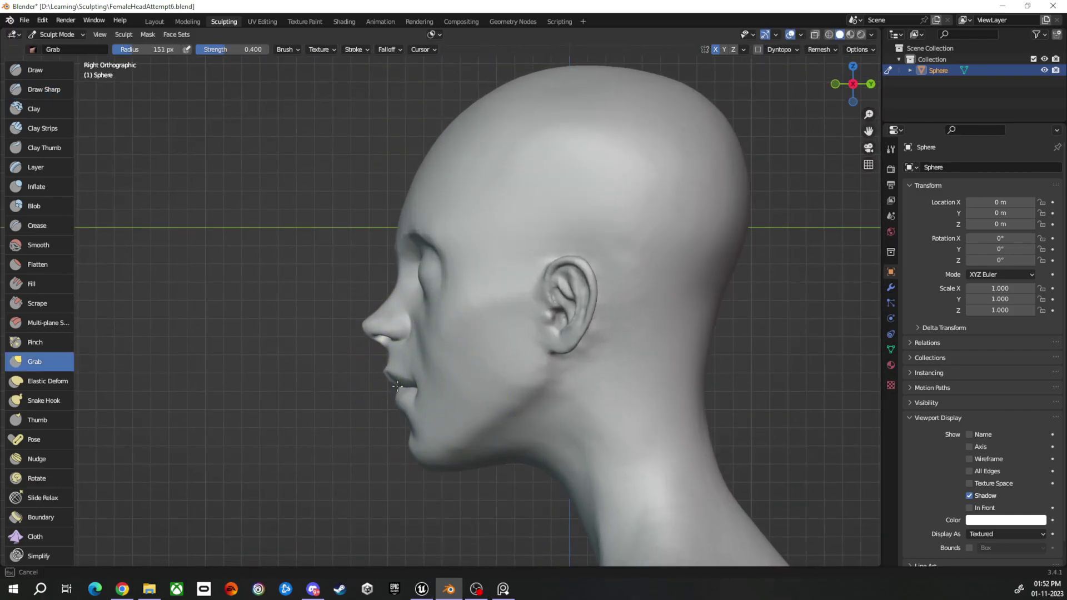
Adjust the head's side profile with an enlarged brush.
{"action": "mouse_move", "coordinate": [397, 385]}
{"action": "middle_mouse_down", "text": "alt"}
{"action": "mouse_move", "coordinate": [385, 336]}
{"action": "mouse_move", "coordinate": [615, 417]}
{"action": "mouse_move", "coordinate": [618, 395]}
{"action": "middle_mouse_up", "text": "alt"}
{"action": "key", "text": "f"}
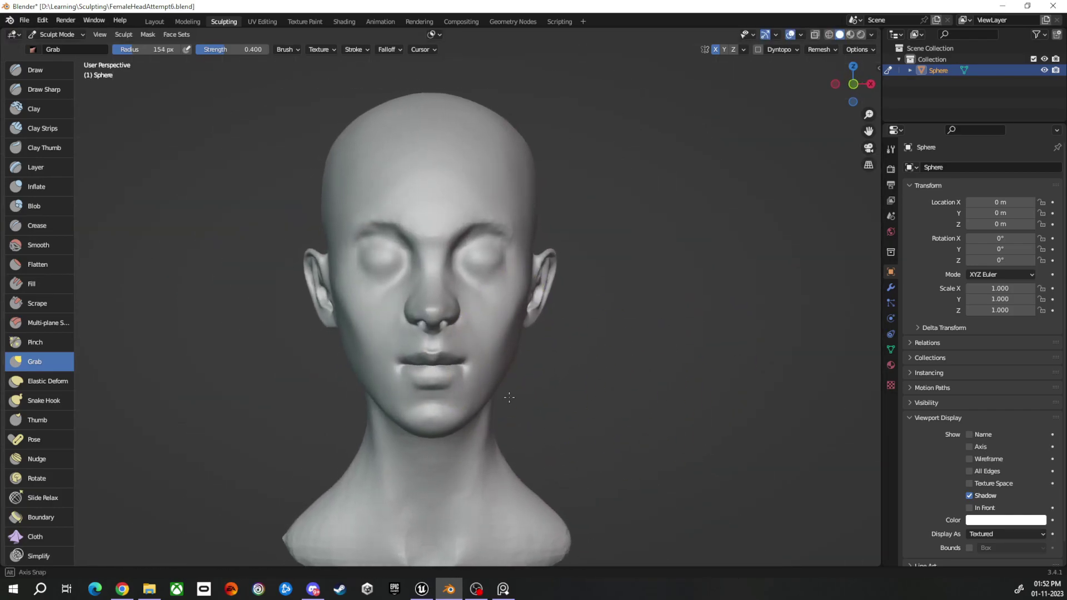
{"action": "middle_click_drag", "start_coordinate": [509, 398], "coordinate": [524, 409]}
{"action": "mouse_move", "coordinate": [398, 331]}
{"action": "middle_mouse_down"}
{"action": "mouse_move", "coordinate": [627, 386]}
{"action": "mouse_move", "coordinate": [423, 356]}
{"action": "mouse_move", "coordinate": [465, 345]}
{"action": "mouse_move", "coordinate": [536, 400]}
{"action": "mouse_move", "coordinate": [527, 424]}
{"action": "mouse_move", "coordinate": [456, 389]}
{"action": "mouse_move", "coordinate": [448, 359]}
{"action": "middle_mouse_up"}
Sharpen both closed eyelid rims and creases with Draw Sharp and Draw.
{"action": "left_click", "coordinate": [44, 90]}
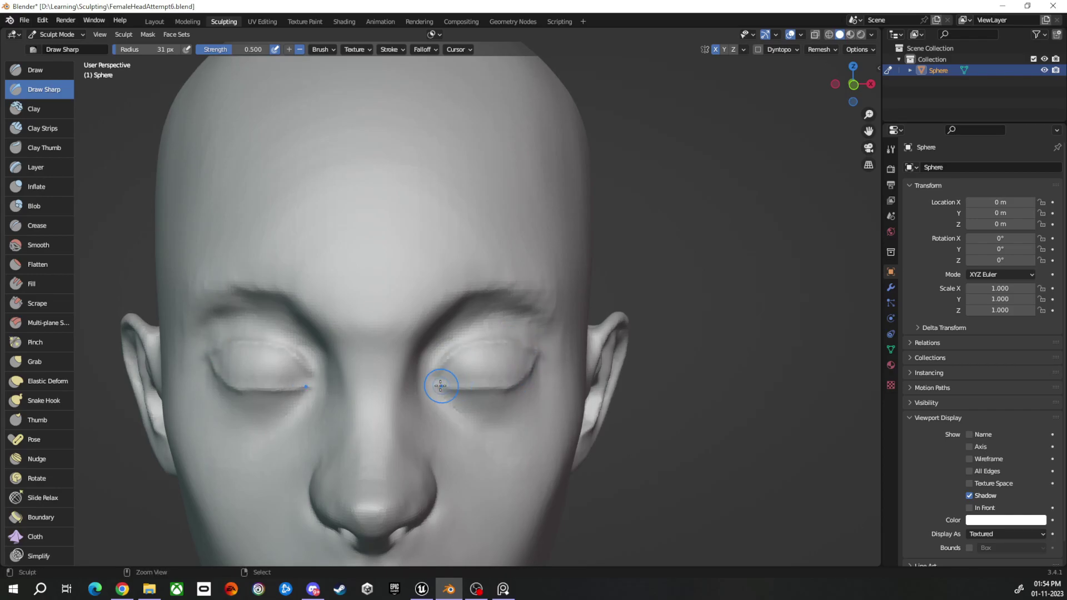
{"action": "mouse_move", "coordinate": [438, 389]}
{"action": "middle_mouse_down", "text": "ctrl"}
{"action": "mouse_move", "coordinate": [434, 412]}
{"action": "mouse_move", "coordinate": [389, 406]}
{"action": "mouse_move", "coordinate": [428, 400]}
{"action": "mouse_move", "coordinate": [443, 379]}
{"action": "mouse_move", "coordinate": [498, 380]}
{"action": "mouse_move", "coordinate": [467, 384]}
{"action": "mouse_move", "coordinate": [534, 356]}
{"action": "middle_mouse_up", "text": "ctrl"}
{"action": "key", "text": "x"}
{"action": "scroll", "coordinate": [548, 340], "scroll_direction": "down", "scroll_amount": 3}
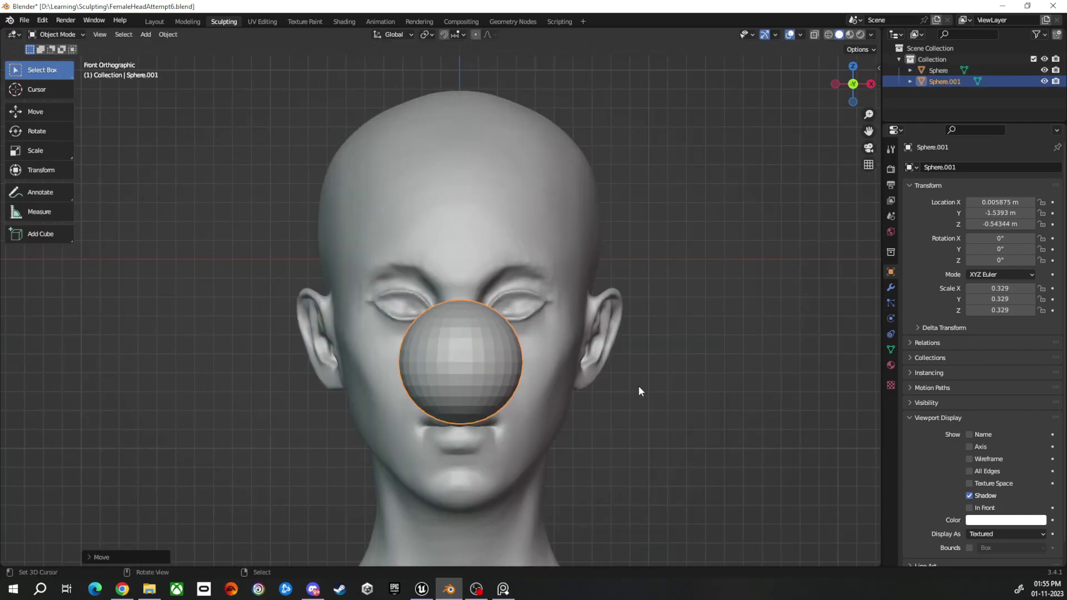
Shrink the new sphere to eyeball size and place it in the eye socket.
{"action": "scroll", "coordinate": [639, 386], "scroll_direction": "up", "scroll_amount": 4}
{"action": "key", "text": "s"}
{"action": "key", "text": "KP_3"}
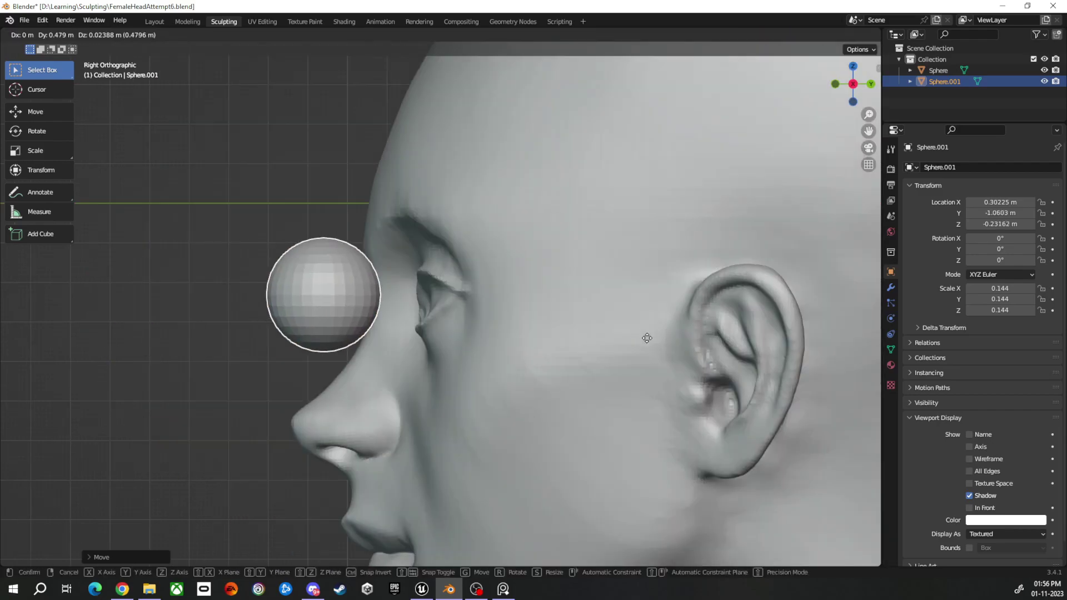
{"action": "key", "text": "KP_1"}
{"action": "left_click", "coordinate": [732, 366]}
{"action": "key", "text": "g"}
{"action": "left_click", "coordinate": [701, 338]}
Fine-tune the eyeball's position and depth in the socket, checking front and side views.
{"action": "key", "text": "KP_3"}
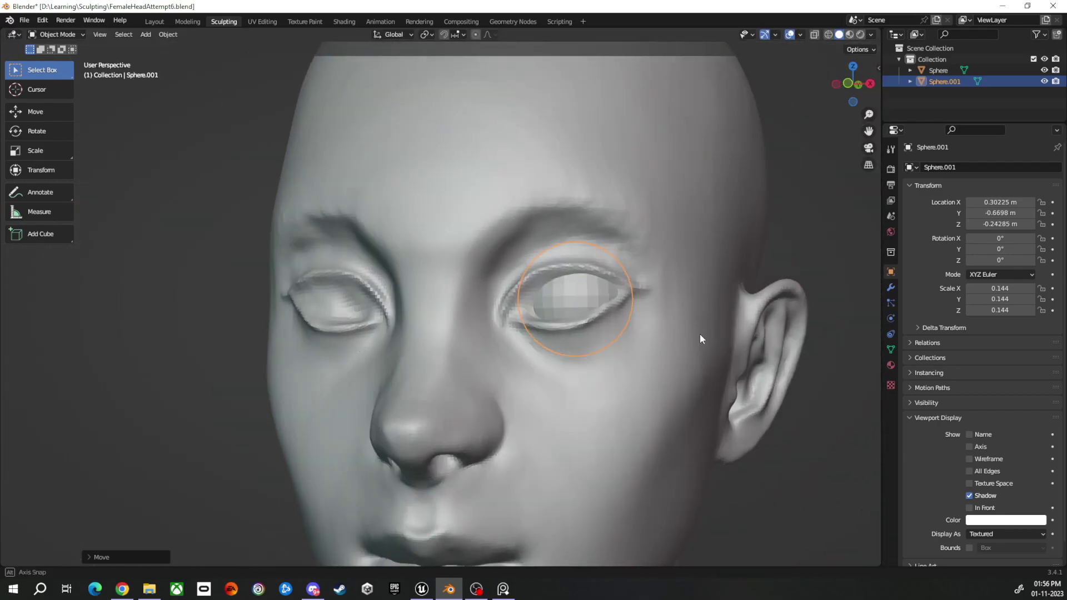
{"action": "key", "text": "KP_1"}
{"action": "key", "text": "g"}
{"action": "key", "text": "KP_3"}
{"action": "left_click", "coordinate": [656, 342]}
{"action": "middle_click_drag", "start_coordinate": [656, 342], "coordinate": [617, 348]}
{"action": "key", "text": "g"}
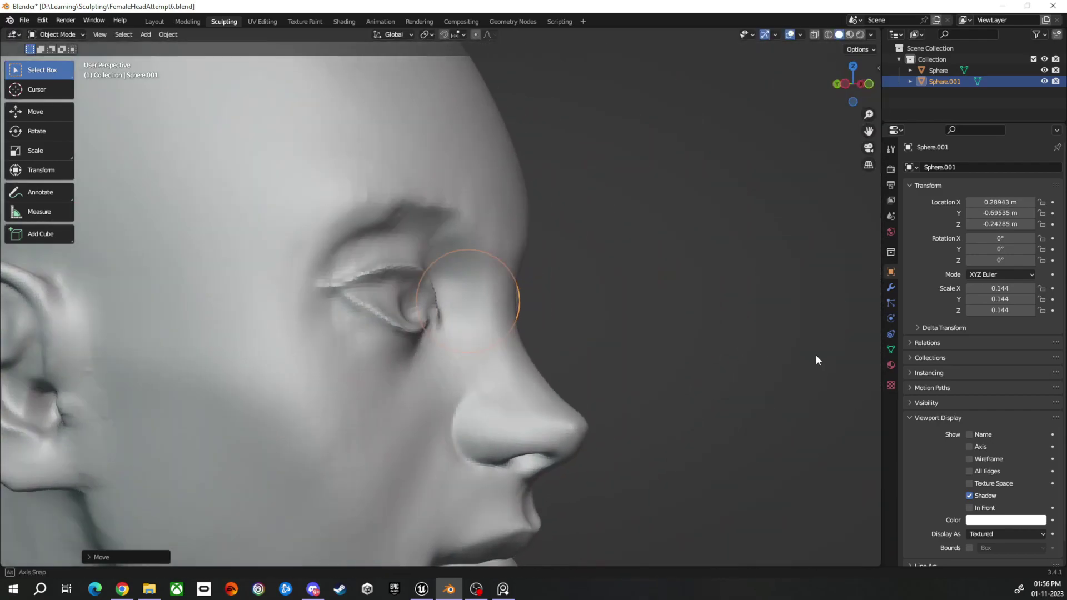
{"action": "key", "text": "x"}
{"action": "key", "text": "KP_1"}
{"action": "key", "text": "KP_3"}
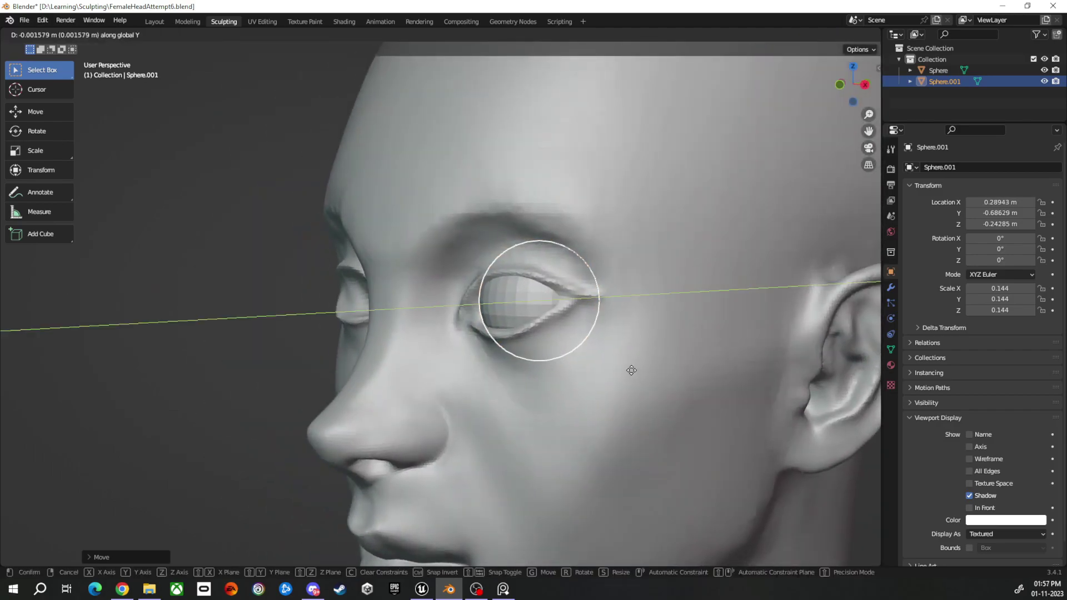
{"action": "key", "text": "KP_1"}
{"action": "key", "text": "y"}
Add a Mirror modifier to the eyeball, using the head as the mirror object.
{"action": "scroll", "coordinate": [626, 385], "scroll_direction": "up", "scroll_amount": 2}
{"action": "scroll", "coordinate": [636, 392], "scroll_direction": "up", "scroll_amount": 2}
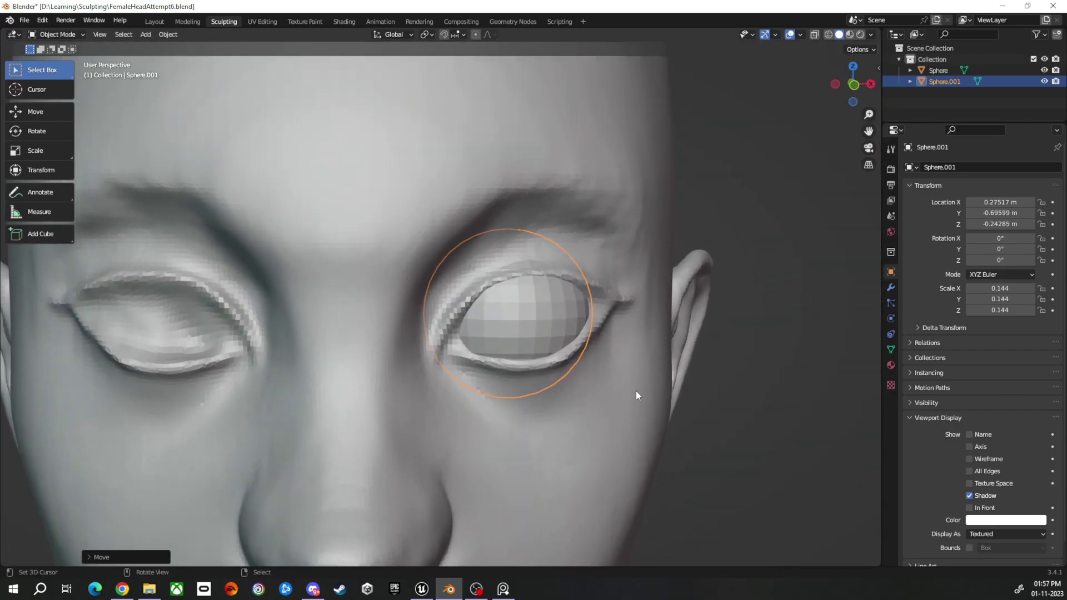
{"action": "left_click", "coordinate": [891, 287]}
{"action": "left_click", "coordinate": [949, 167]}
{"action": "left_click", "coordinate": [834, 289]}
{"action": "left_click", "coordinate": [1040, 243]}
{"action": "left_click", "coordinate": [629, 254]}
Reselect the head, return to Sculpt Mode, and inflate the area around both eyeballs.
{"action": "left_click", "coordinate": [594, 396]}
{"action": "key", "text": "ctrl+Tab"}
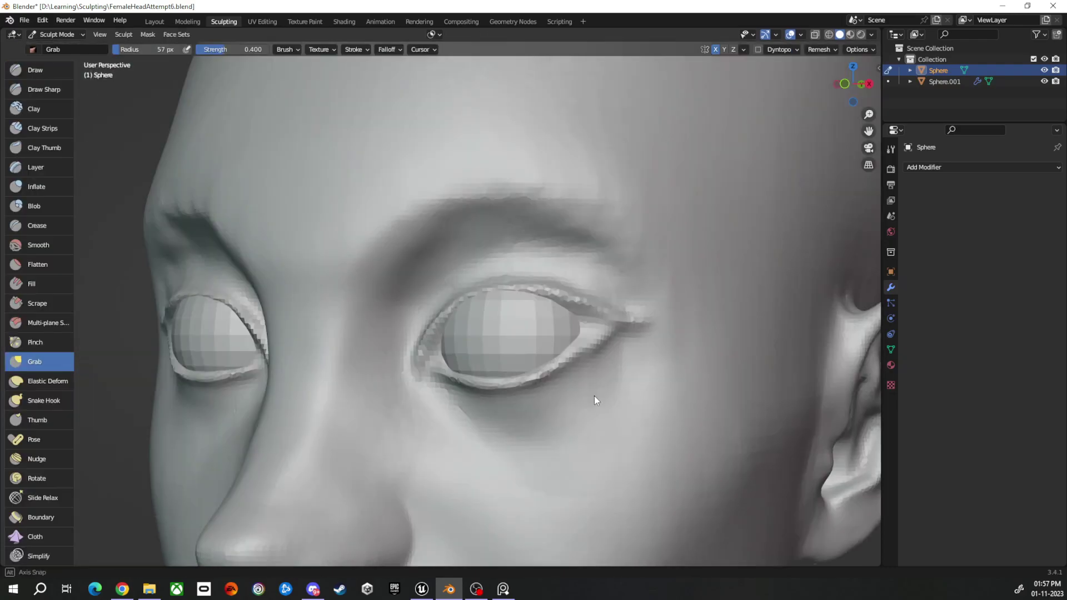
{"action": "middle_click_drag", "start_coordinate": [595, 396], "coordinate": [548, 363]}
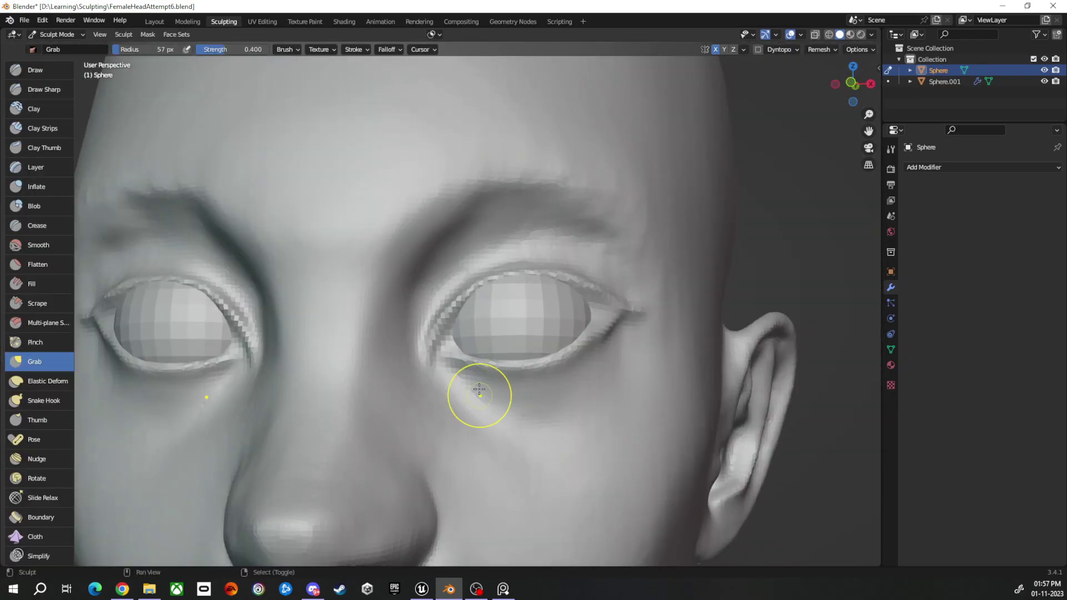
{"action": "middle_click_drag", "start_coordinate": [476, 393], "coordinate": [572, 304]}
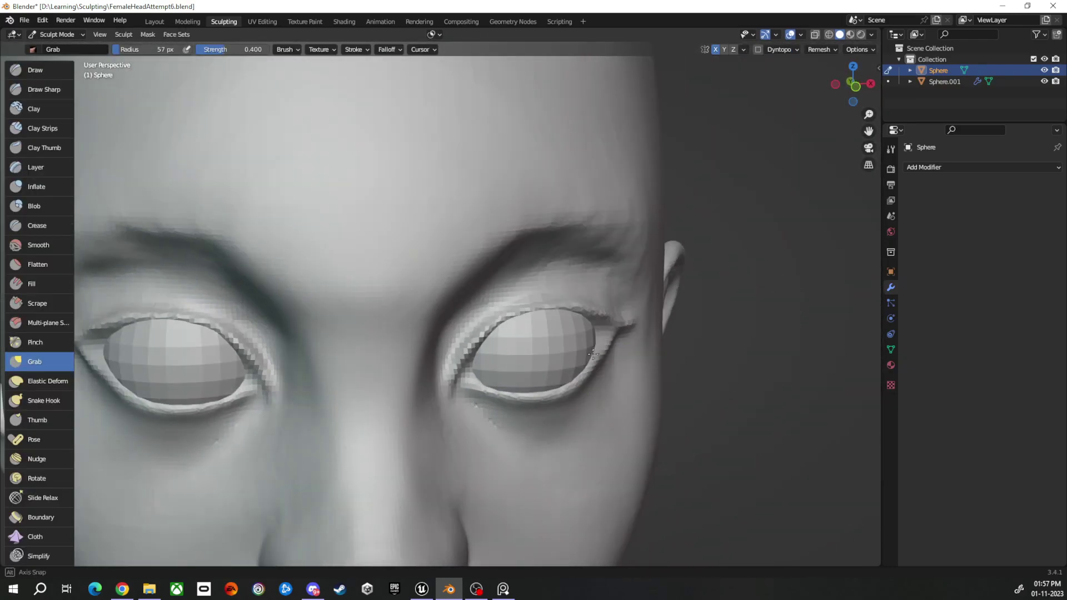
{"action": "key", "text": "i"}
{"action": "mouse_move", "coordinate": [512, 325]}
{"action": "middle_mouse_down"}
{"action": "mouse_move", "coordinate": [609, 339]}
{"action": "mouse_move", "coordinate": [561, 295]}
{"action": "mouse_move", "coordinate": [391, 323]}
{"action": "middle_mouse_up"}
Build up the eyelids with Clay Strips and pull the outer eye corner with Grab.
{"action": "key", "text": "c"}
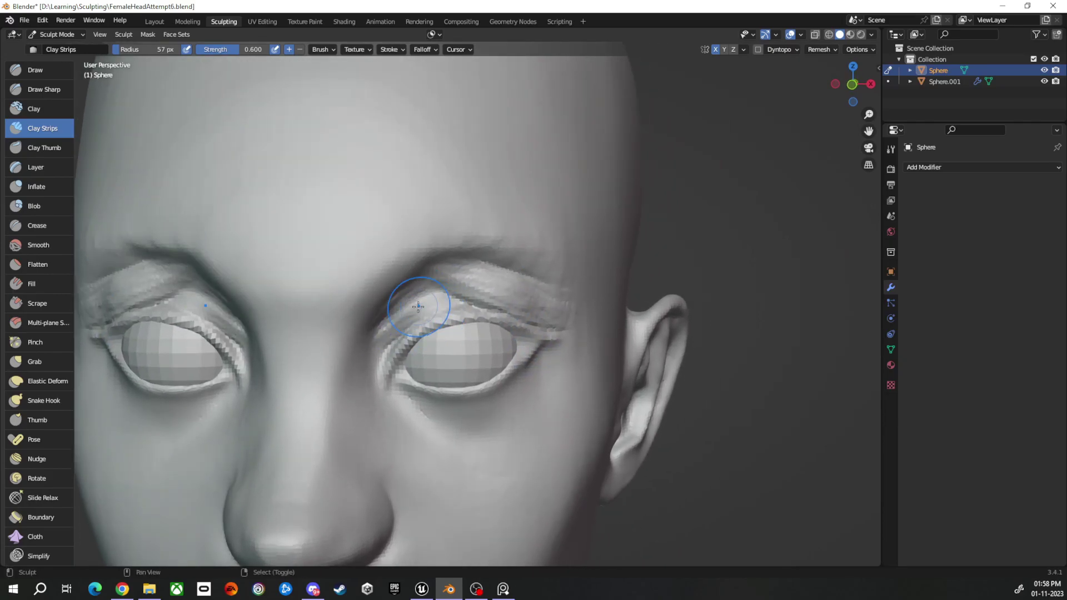
{"action": "middle_click_drag", "start_coordinate": [449, 276], "coordinate": [449, 286]}
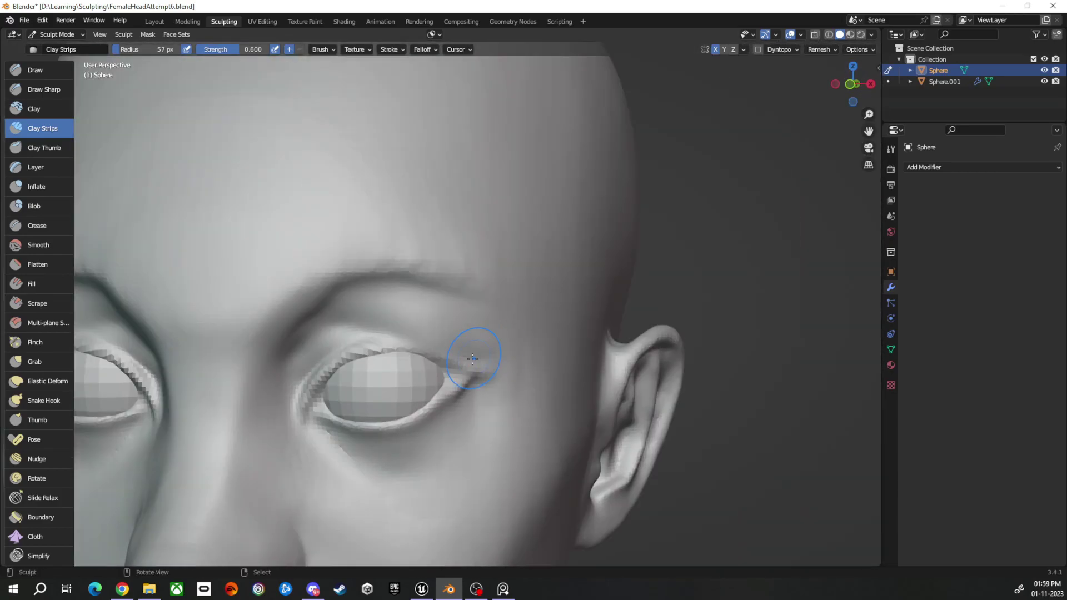
{"action": "mouse_move", "coordinate": [486, 290]}
{"action": "middle_mouse_down"}
{"action": "mouse_move", "coordinate": [500, 428]}
{"action": "mouse_move", "coordinate": [109, 129]}
{"action": "middle_mouse_up"}
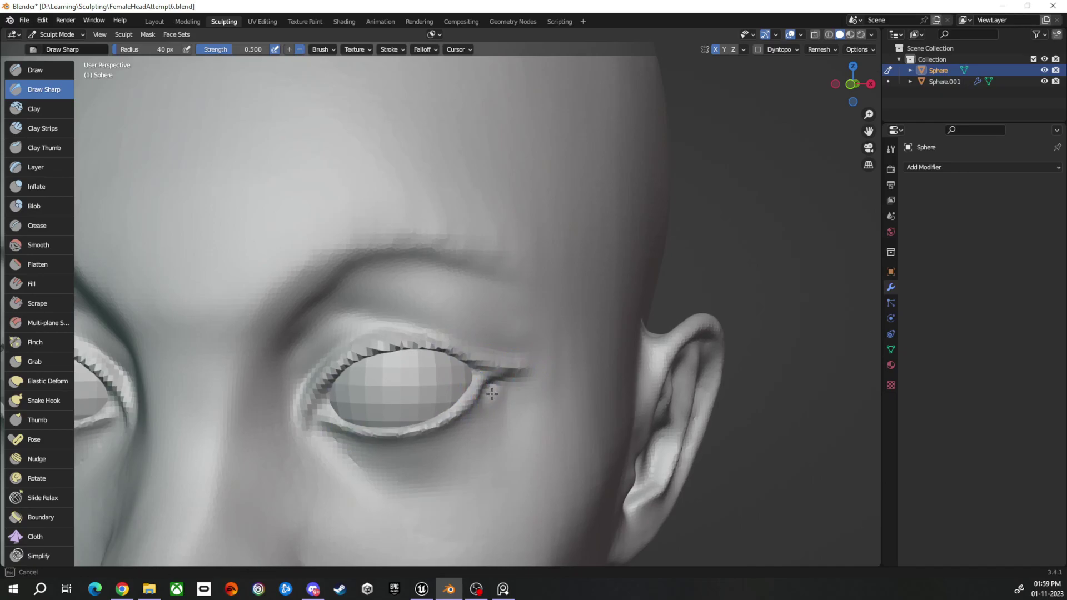
{"action": "mouse_move", "coordinate": [476, 408]}
{"action": "middle_mouse_down"}
{"action": "mouse_move", "coordinate": [417, 382]}
{"action": "mouse_move", "coordinate": [470, 429]}
{"action": "middle_mouse_up"}
{"action": "key", "text": "g"}
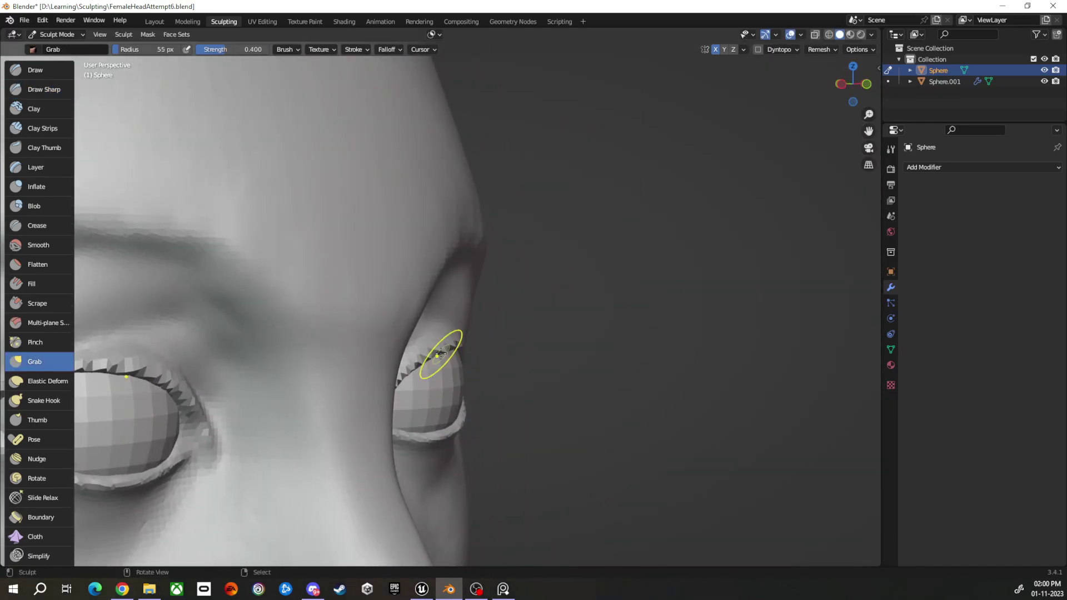
{"action": "mouse_move", "coordinate": [424, 353]}
{"action": "middle_mouse_down"}
{"action": "mouse_move", "coordinate": [368, 362]}
{"action": "mouse_move", "coordinate": [417, 369]}
{"action": "mouse_move", "coordinate": [465, 305]}
{"action": "mouse_move", "coordinate": [330, 385]}
{"action": "mouse_move", "coordinate": [423, 356]}
{"action": "mouse_move", "coordinate": [505, 375]}
{"action": "mouse_move", "coordinate": [477, 318]}
{"action": "mouse_move", "coordinate": [409, 296]}
{"action": "middle_mouse_up"}
{"action": "scroll", "coordinate": [422, 356], "scroll_direction": "down", "scroll_amount": 3}
{"action": "scroll", "coordinate": [422, 355], "scroll_direction": "up", "scroll_amount": 3}
Shape the right eye's lids with Clay Strips and a Grab brush enlarged to about 78 px.
{"action": "key", "text": "c"}
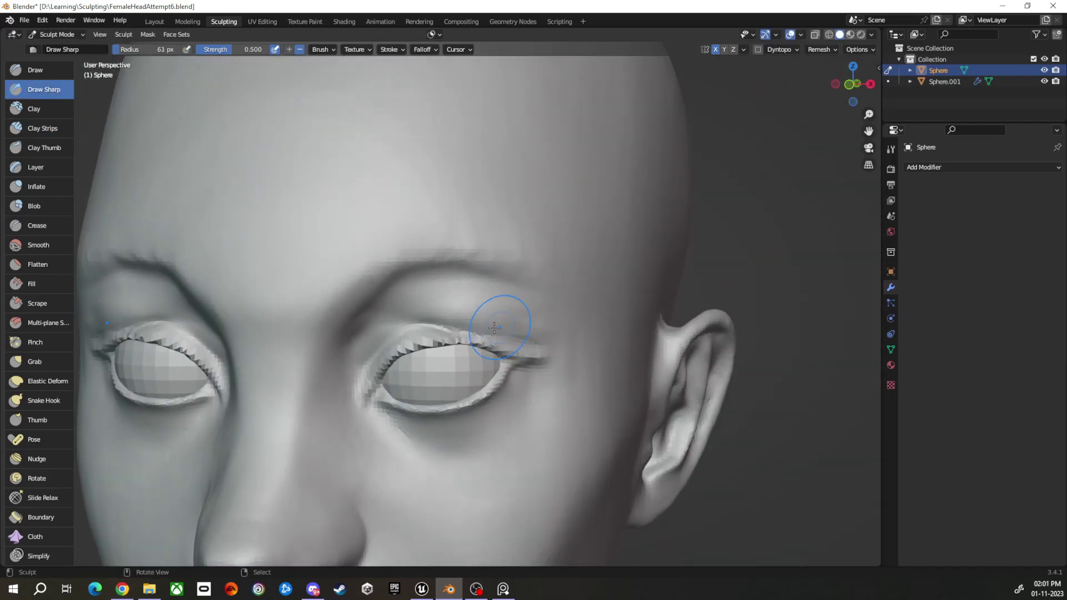
{"action": "key", "text": "g"}
{"action": "scroll", "coordinate": [437, 328], "scroll_direction": "up", "scroll_amount": 3}
{"action": "mouse_move", "coordinate": [437, 328]}
{"action": "middle_mouse_down"}
{"action": "mouse_move", "coordinate": [520, 376]}
{"action": "mouse_move", "coordinate": [387, 387]}
{"action": "mouse_move", "coordinate": [520, 369]}
{"action": "mouse_move", "coordinate": [477, 290]}
{"action": "mouse_move", "coordinate": [379, 398]}
{"action": "middle_mouse_up"}
{"action": "key", "text": "f"}
{"action": "left_click", "coordinate": [501, 363]}
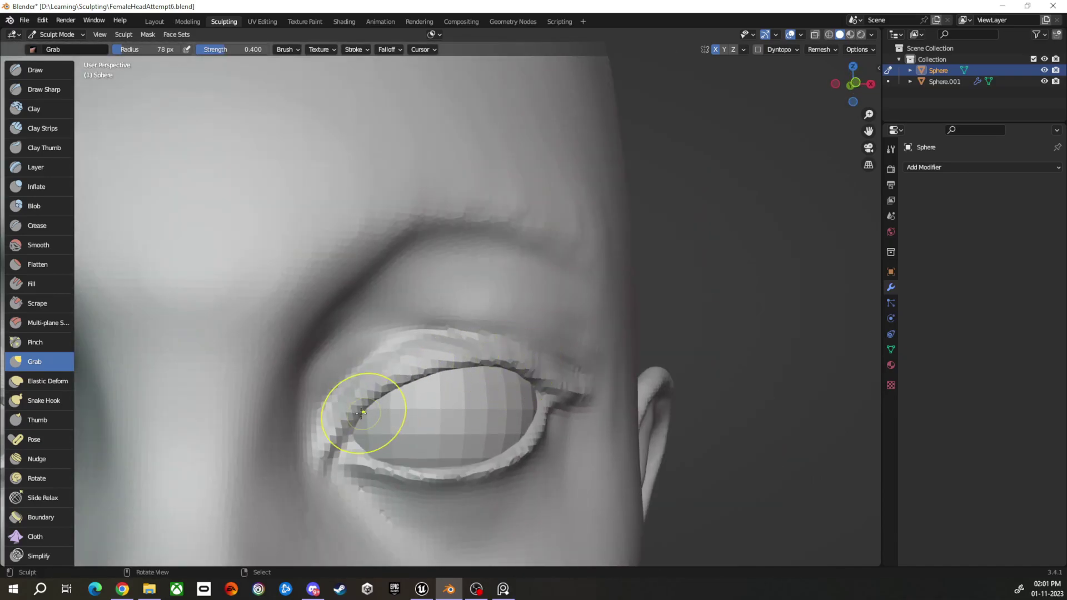
{"action": "mouse_move", "coordinate": [382, 449]}
{"action": "middle_mouse_down"}
{"action": "mouse_move", "coordinate": [422, 389]}
{"action": "mouse_move", "coordinate": [504, 358]}
{"action": "middle_mouse_up"}
{"action": "scroll", "coordinate": [501, 325], "scroll_direction": "up", "scroll_amount": 2}
Thicken the upper lids and form the fold above them with Clay Strips and Grab.
{"action": "key", "text": "c"}
{"action": "scroll", "coordinate": [443, 325], "scroll_direction": "down", "scroll_amount": 3}
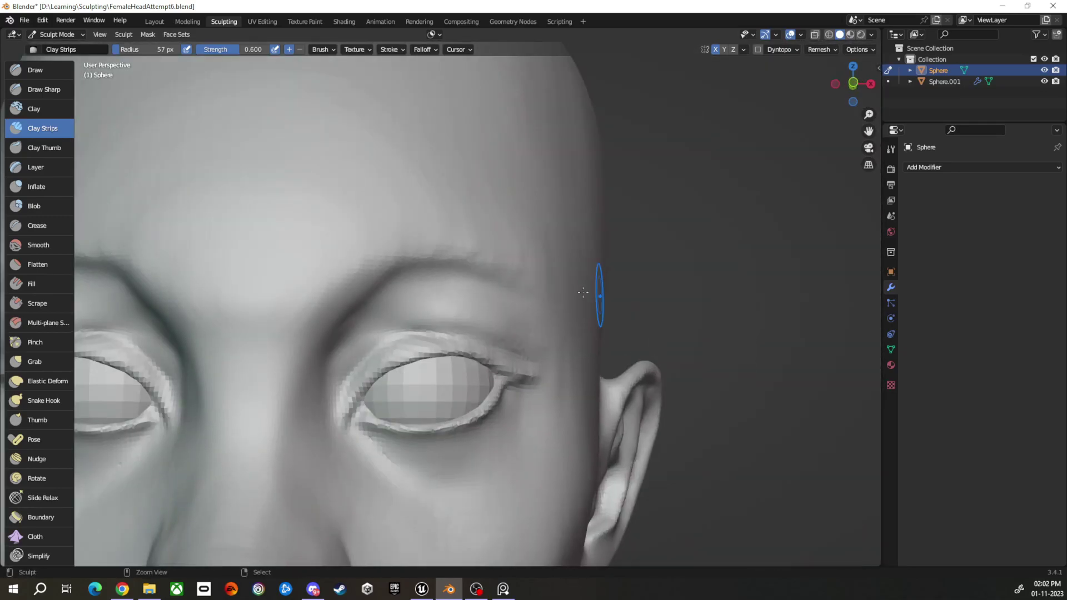
{"action": "mouse_move", "coordinate": [443, 325]}
{"action": "middle_mouse_down"}
{"action": "mouse_move", "coordinate": [500, 306]}
{"action": "mouse_move", "coordinate": [452, 278]}
{"action": "mouse_move", "coordinate": [517, 345]}
{"action": "mouse_move", "coordinate": [530, 424]}
{"action": "mouse_move", "coordinate": [533, 386]}
{"action": "mouse_move", "coordinate": [424, 382]}
{"action": "mouse_move", "coordinate": [536, 353]}
{"action": "mouse_move", "coordinate": [489, 378]}
{"action": "mouse_move", "coordinate": [519, 396]}
{"action": "mouse_move", "coordinate": [512, 370]}
{"action": "mouse_move", "coordinate": [489, 356]}
{"action": "middle_mouse_up"}
{"action": "key", "text": "g"}
{"action": "scroll", "coordinate": [524, 358], "scroll_direction": "up", "scroll_amount": 3}
{"action": "scroll", "coordinate": [532, 385], "scroll_direction": "down", "scroll_amount": 3}
{"action": "scroll", "coordinate": [424, 382], "scroll_direction": "up", "scroll_amount": 3}
{"action": "scroll", "coordinate": [536, 353], "scroll_direction": "down", "scroll_amount": 3}
{"action": "left_click", "coordinate": [42, 128]}
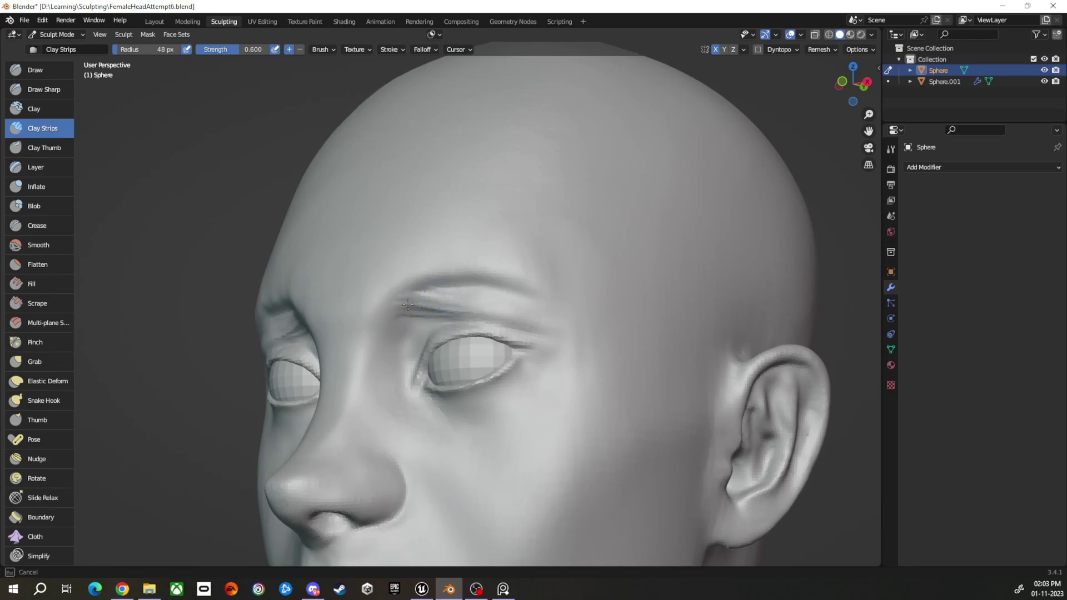
Pull the right eye's lid rim tighter around the eyeball with the Grab brush.
{"action": "middle_click_drag", "start_coordinate": [408, 304], "coordinate": [429, 330]}
{"action": "middle_click_drag", "start_coordinate": [462, 285], "coordinate": [470, 307]}
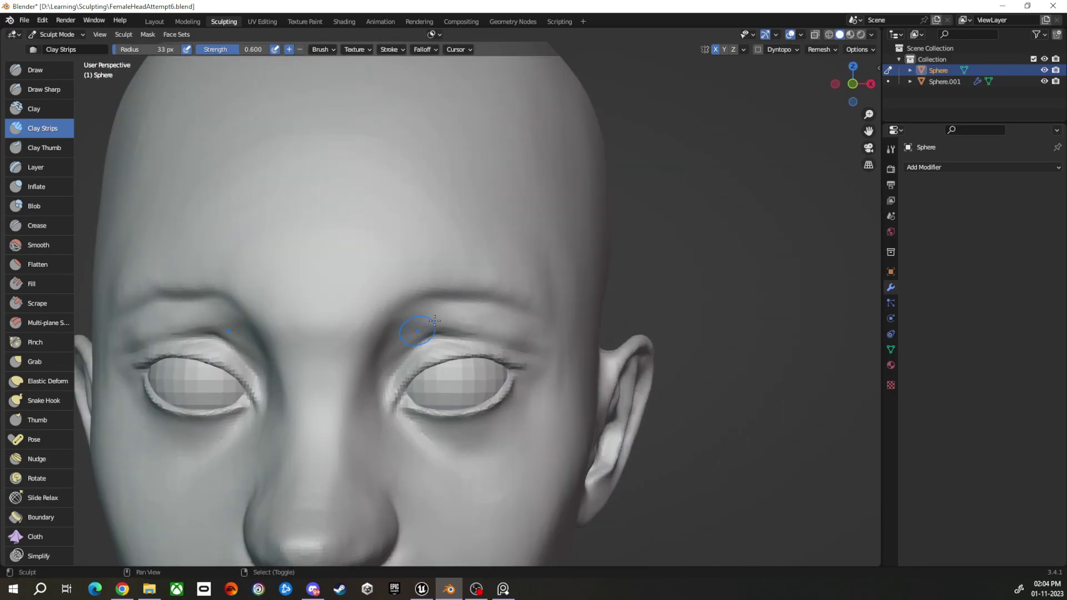
{"action": "mouse_move", "coordinate": [532, 318]}
{"action": "middle_mouse_down"}
{"action": "mouse_move", "coordinate": [553, 369]}
{"action": "mouse_move", "coordinate": [488, 333]}
{"action": "middle_mouse_up"}
{"action": "scroll", "coordinate": [516, 368], "scroll_direction": "up", "scroll_amount": 3}
{"action": "mouse_move", "coordinate": [550, 366]}
{"action": "middle_mouse_down"}
{"action": "mouse_move", "coordinate": [601, 374]}
{"action": "mouse_move", "coordinate": [453, 351]}
{"action": "mouse_move", "coordinate": [481, 405]}
{"action": "middle_mouse_up"}
{"action": "key", "text": "g"}
{"action": "scroll", "coordinate": [465, 353], "scroll_direction": "down", "scroll_amount": 5}
{"action": "scroll", "coordinate": [465, 352], "scroll_direction": "up", "scroll_amount": 4}
{"action": "scroll", "coordinate": [481, 406], "scroll_direction": "up", "scroll_amount": 3}
{"action": "middle_click_drag", "start_coordinate": [460, 369], "coordinate": [403, 276]}
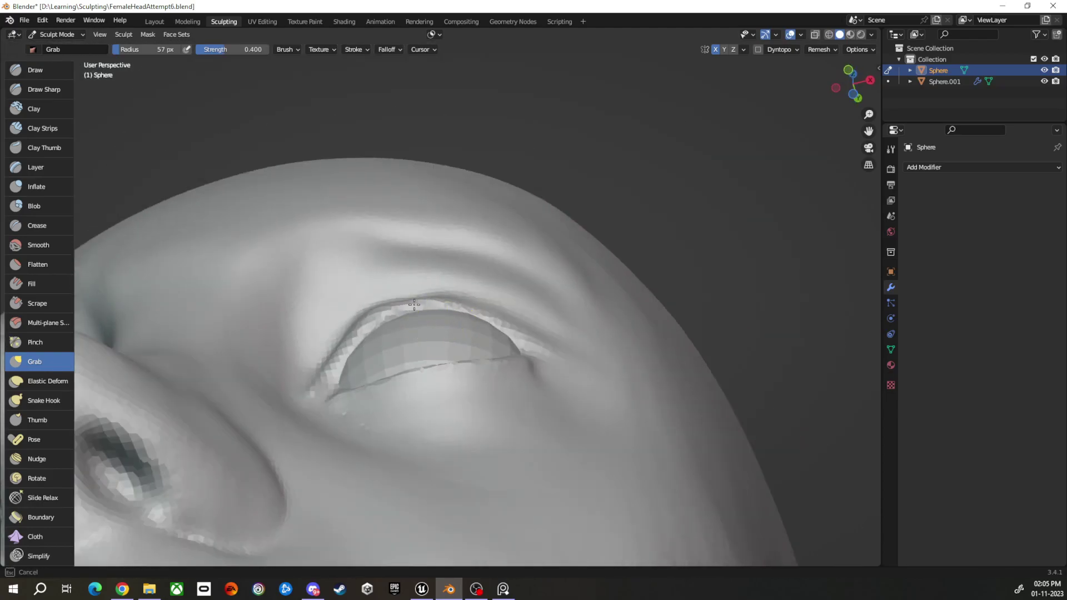
{"action": "middle_click_drag", "start_coordinate": [466, 285], "coordinate": [512, 401]}
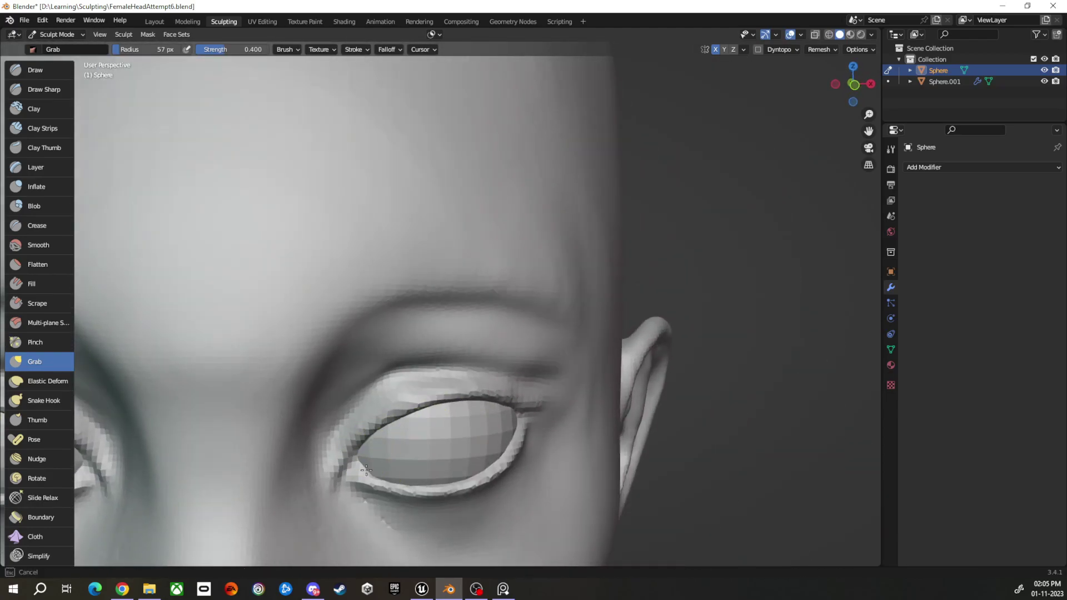
Carve sharper eyelid edges with Draw Sharp, then touch them up with Grab.
{"action": "key", "text": "shift+x"}
{"action": "mouse_move", "coordinate": [366, 471]}
{"action": "middle_mouse_down"}
{"action": "mouse_move", "coordinate": [367, 356]}
{"action": "mouse_move", "coordinate": [394, 340]}
{"action": "middle_mouse_up"}
{"action": "scroll", "coordinate": [402, 391], "scroll_direction": "up", "scroll_amount": 2}
{"action": "key", "text": "g"}
{"action": "scroll", "coordinate": [369, 325], "scroll_direction": "down", "scroll_amount": 3}
{"action": "scroll", "coordinate": [369, 325], "scroll_direction": "up", "scroll_amount": 3}
{"action": "key", "text": "f"}
Crease the eye corners with the Crease brush at a 66 px size.
{"action": "key", "text": "shift+c"}
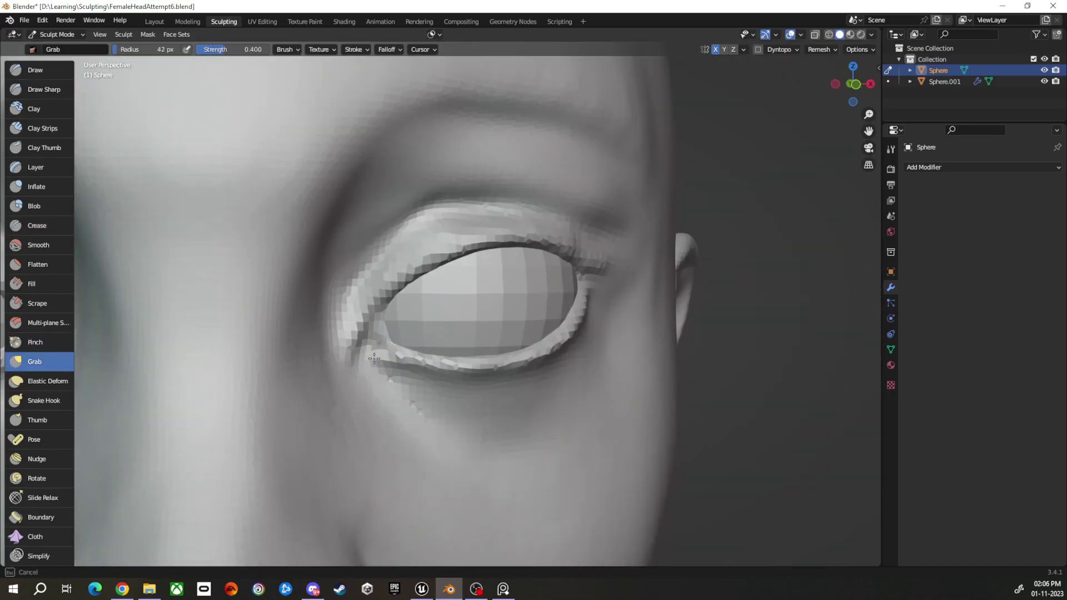
{"action": "scroll", "coordinate": [382, 341], "scroll_direction": "down", "scroll_amount": 4}
{"action": "middle_click_drag", "start_coordinate": [486, 419], "coordinate": [529, 358]}
{"action": "scroll", "coordinate": [529, 357], "scroll_direction": "up", "scroll_amount": 4}
{"action": "key", "text": "f"}
{"action": "left_click", "coordinate": [617, 374]}
Grab-adjust the lids while checking the head from the side and the ear.
{"action": "middle_click_drag", "start_coordinate": [617, 374], "coordinate": [396, 376]}
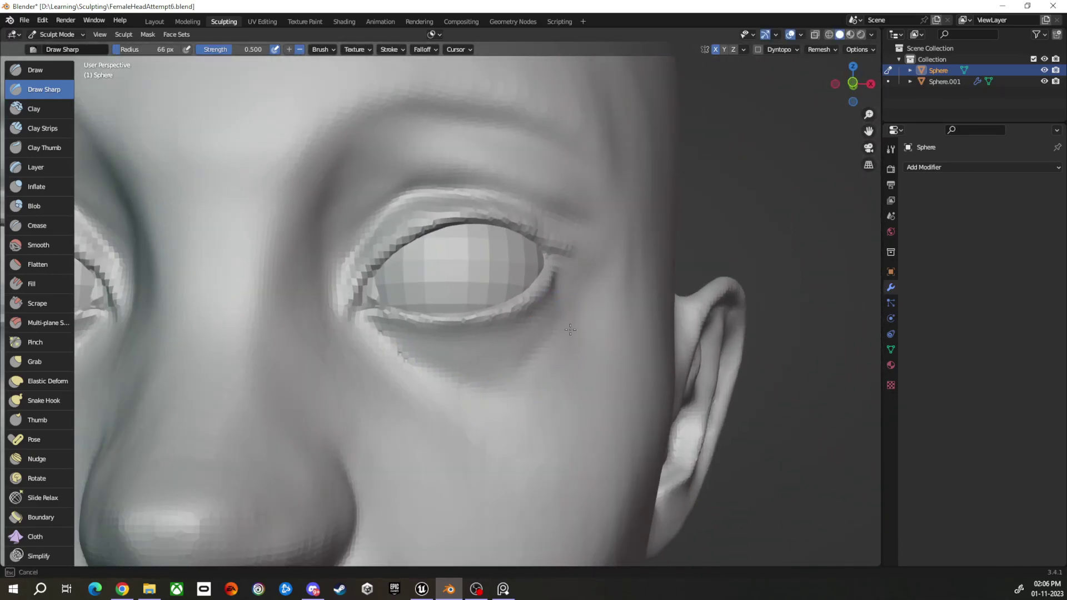
{"action": "middle_click_drag", "start_coordinate": [571, 330], "coordinate": [508, 410]}
{"action": "scroll", "coordinate": [508, 410], "scroll_direction": "down", "scroll_amount": 5}
{"action": "scroll", "coordinate": [508, 410], "scroll_direction": "up", "scroll_amount": 4}
{"action": "scroll", "coordinate": [334, 215], "scroll_direction": "up", "scroll_amount": 2}
{"action": "key", "text": "g"}
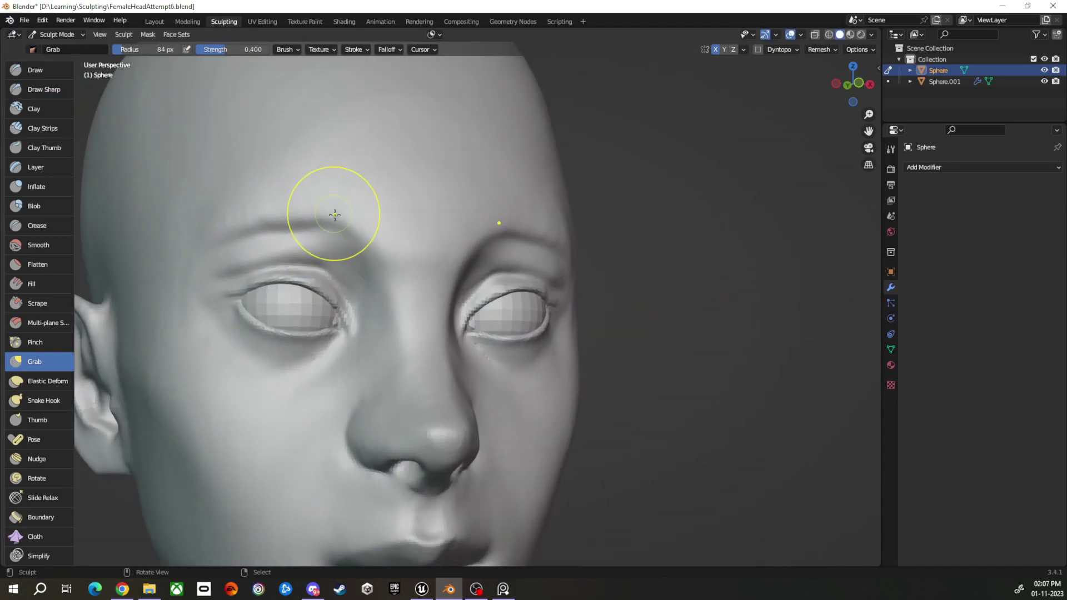
{"action": "middle_click_drag", "start_coordinate": [335, 215], "coordinate": [401, 302]}
{"action": "mouse_move", "coordinate": [218, 296]}
{"action": "middle_mouse_down"}
{"action": "mouse_move", "coordinate": [499, 342]}
{"action": "mouse_move", "coordinate": [662, 398]}
{"action": "middle_mouse_up"}
{"action": "scroll", "coordinate": [519, 337], "scroll_direction": "down", "scroll_amount": 5}
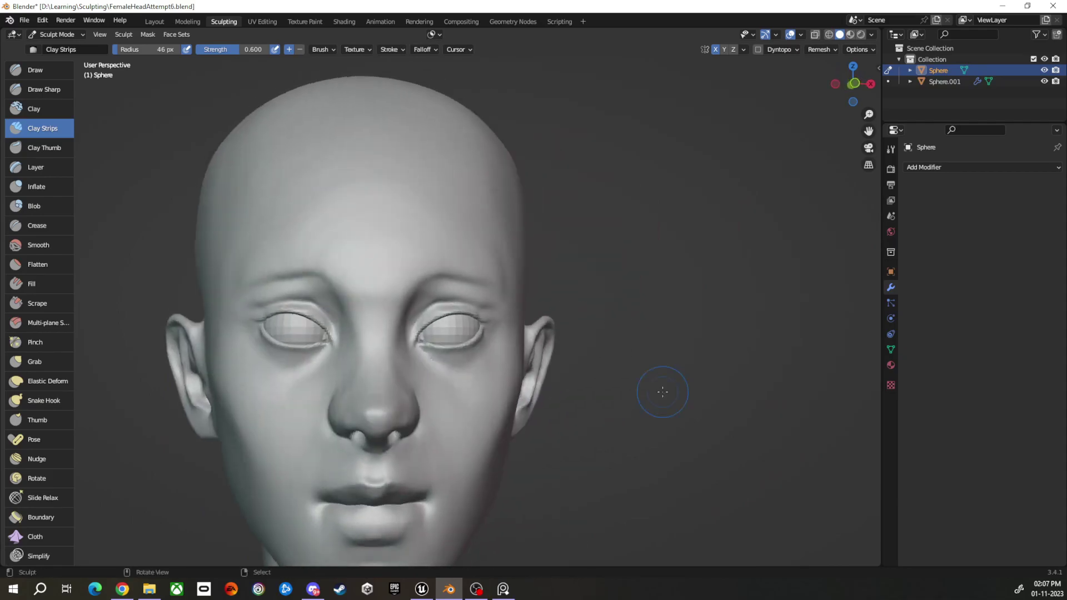
{"action": "scroll", "coordinate": [453, 310], "scroll_direction": "up", "scroll_amount": 5}
Review the whole head and neck from the front, enlarging the brush to 77 px.
{"action": "mouse_move", "coordinate": [453, 310]}
{"action": "middle_mouse_down"}
{"action": "mouse_move", "coordinate": [551, 353]}
{"action": "mouse_move", "coordinate": [488, 340]}
{"action": "middle_mouse_up"}
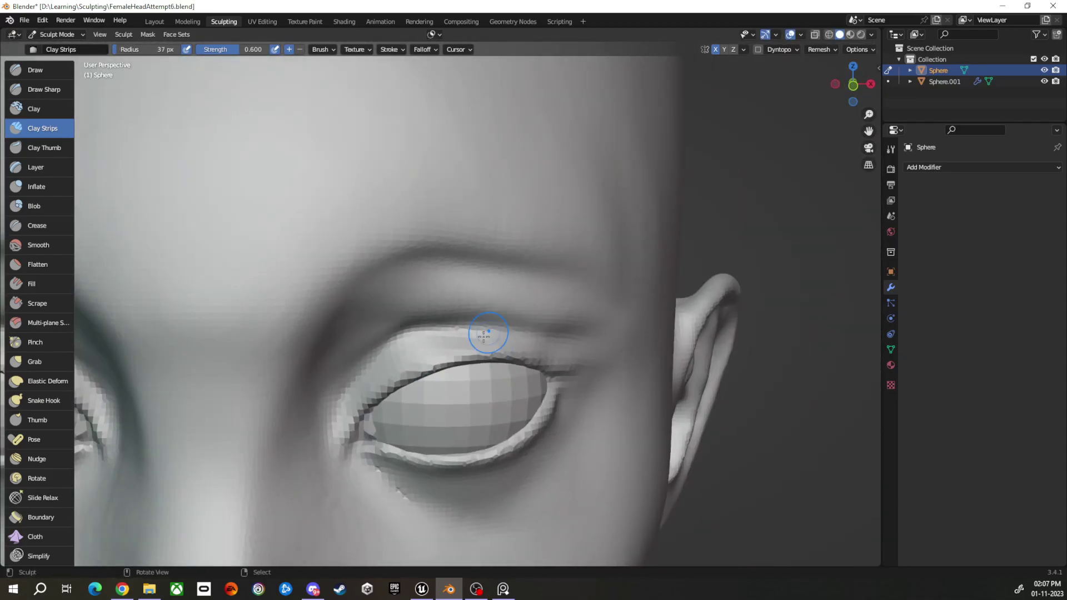
{"action": "scroll", "coordinate": [522, 347], "scroll_direction": "down", "scroll_amount": 3}
{"action": "scroll", "coordinate": [558, 354], "scroll_direction": "down", "scroll_amount": 3}
{"action": "scroll", "coordinate": [558, 354], "scroll_direction": "down", "scroll_amount": 3}
{"action": "middle_click_drag", "start_coordinate": [558, 355], "coordinate": [585, 410]}
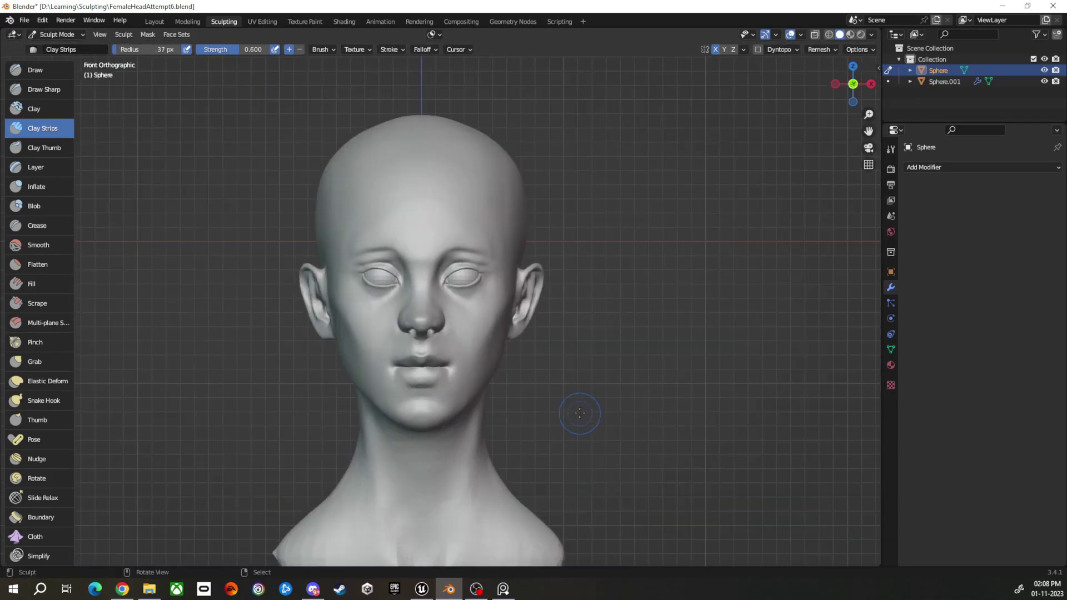
{"action": "scroll", "coordinate": [580, 413], "scroll_direction": "up", "scroll_amount": 1}
{"action": "key", "text": "f"}
{"action": "mouse_move", "coordinate": [494, 300]}
{"action": "middle_mouse_down"}
{"action": "mouse_move", "coordinate": [478, 311]}
{"action": "mouse_move", "coordinate": [489, 323]}
{"action": "mouse_move", "coordinate": [493, 384]}
{"action": "middle_mouse_up"}
{"action": "scroll", "coordinate": [489, 333], "scroll_direction": "up", "scroll_amount": 3}
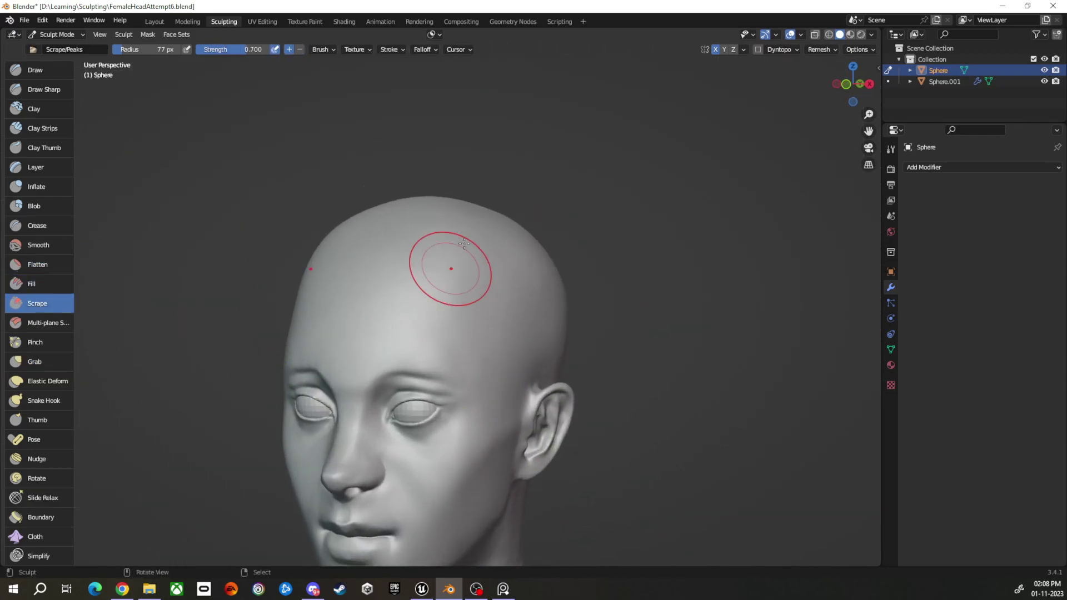
Switch to Object Mode and rotate the Sphere.001 eyeballs slightly in their sockets.
{"action": "middle_click_drag", "start_coordinate": [468, 336], "coordinate": [521, 374]}
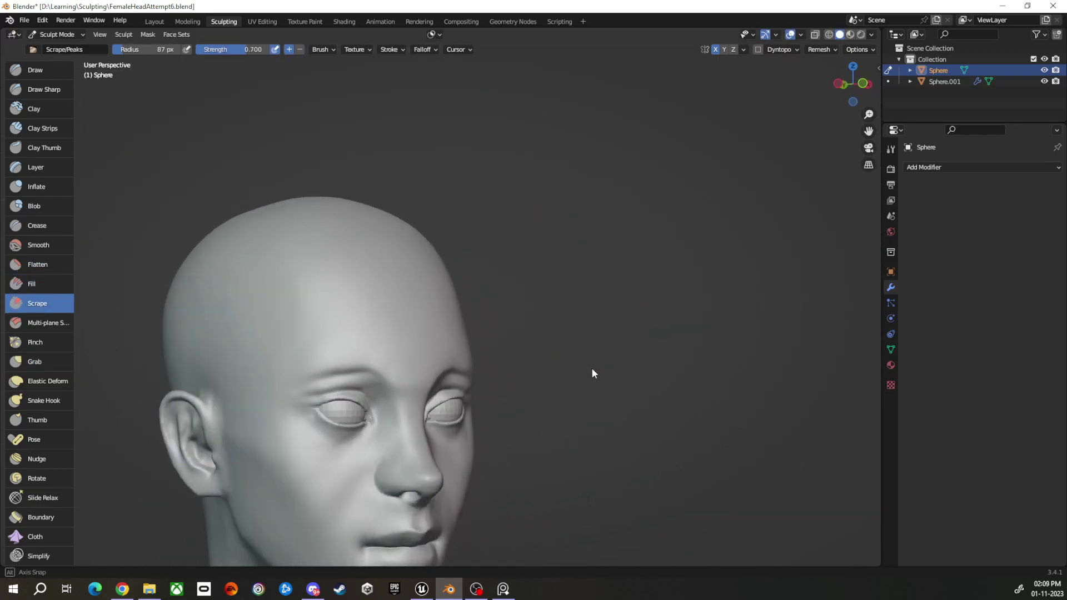
{"action": "key", "text": "ctrl+Tab"}
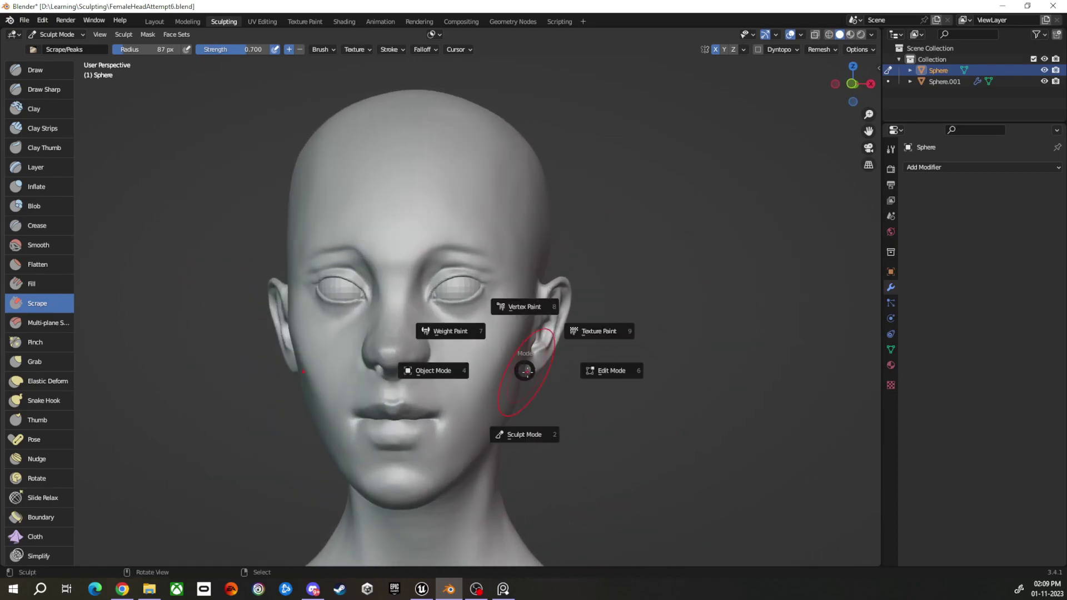
{"action": "left_click", "coordinate": [506, 352]}
{"action": "left_click", "coordinate": [562, 341]}
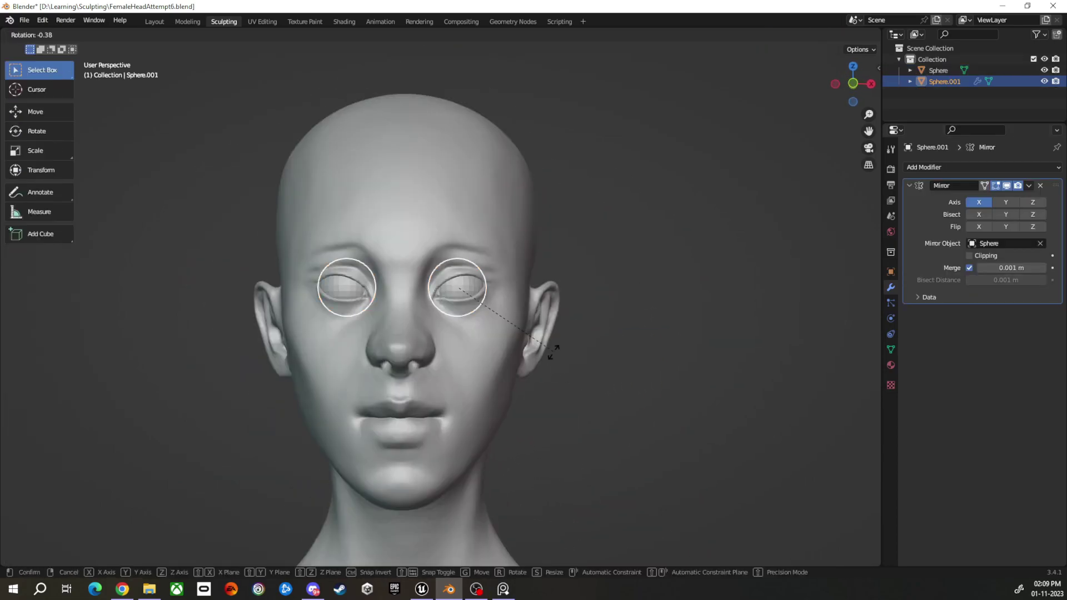
Return to Sculpt Mode with the Mask brush and orbit in close around the eyes.
{"action": "middle_click_drag", "start_coordinate": [548, 348], "coordinate": [578, 363]}
{"action": "scroll", "coordinate": [464, 400], "scroll_direction": "up", "scroll_amount": 5}
{"action": "mouse_move", "coordinate": [463, 401]}
{"action": "middle_mouse_down"}
{"action": "mouse_move", "coordinate": [472, 406]}
{"action": "mouse_move", "coordinate": [485, 352]}
{"action": "middle_mouse_up"}
{"action": "scroll", "coordinate": [485, 352], "scroll_direction": "up", "scroll_amount": 2}
{"action": "key", "text": "ctrl+Tab"}
{"action": "key", "text": "m"}
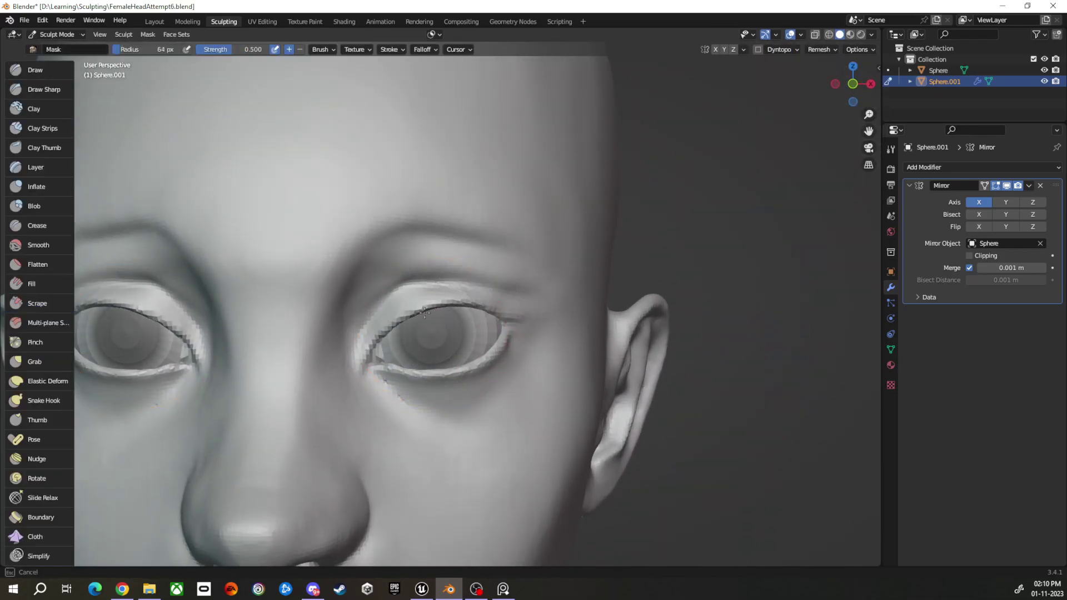
{"action": "middle_click_drag", "start_coordinate": [424, 313], "coordinate": [496, 354]}
{"action": "mouse_move", "coordinate": [90, 90]}
{"action": "middle_mouse_down"}
{"action": "mouse_move", "coordinate": [334, 167]}
{"action": "mouse_move", "coordinate": [723, 167]}
{"action": "middle_mouse_up"}
Add a Subdivision modifier to the eyeballs, move it above Mirror, then remove it.
{"action": "left_click", "coordinate": [978, 167]}
{"action": "left_click", "coordinate": [879, 372]}
{"action": "left_click_drag", "start_coordinate": [1056, 312], "coordinate": [1056, 185]}
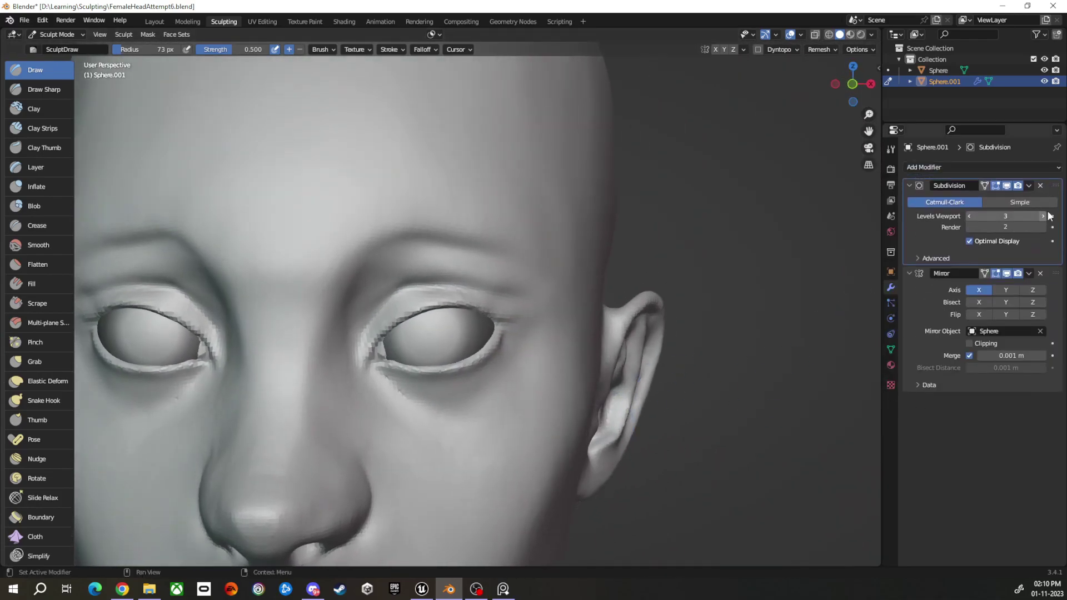
{"action": "left_click", "coordinate": [1041, 185]}
Undo the stray clay stroke sculpted onto the eyeball.
{"action": "key", "text": "ctrl+Tab"}
{"action": "scroll", "coordinate": [450, 389], "scroll_direction": "up", "scroll_amount": 5}
{"action": "key", "text": "ctrl+Tab"}
{"action": "scroll", "coordinate": [450, 390], "scroll_direction": "down", "scroll_amount": 3}
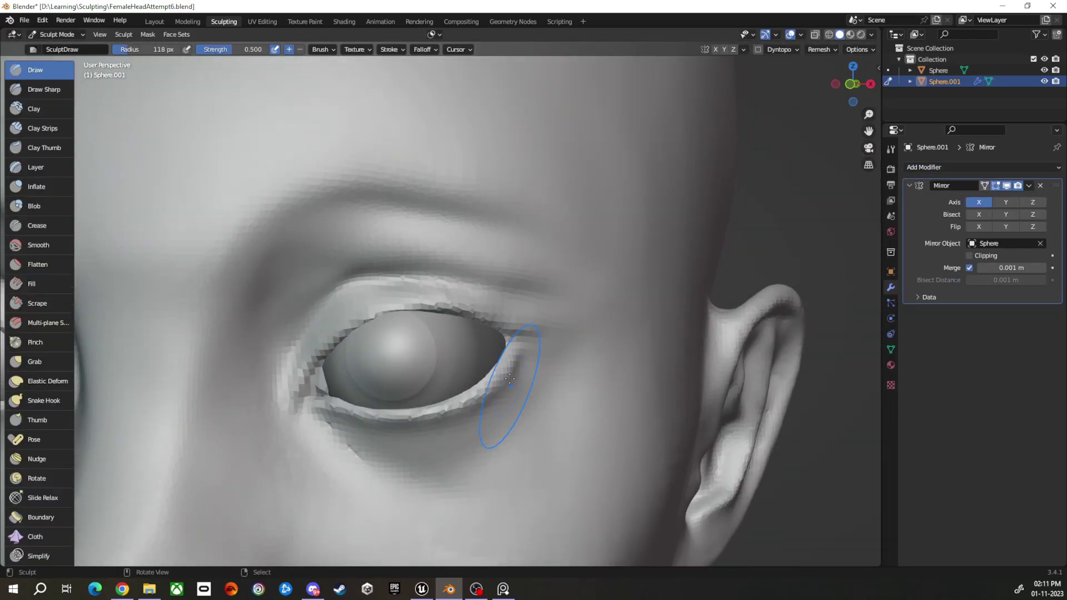
{"action": "middle_click_drag", "start_coordinate": [429, 353], "coordinate": [474, 364]}
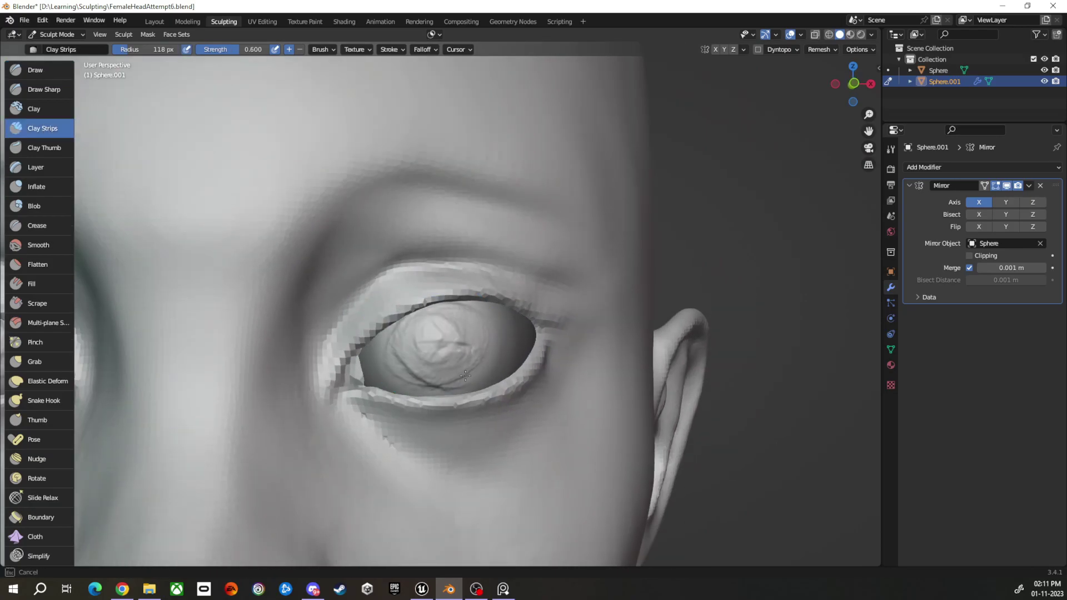
{"action": "key", "text": "ctrl+z"}
{"action": "key", "text": "ctrl+z"}
{"action": "key", "text": "ctrl+z"}
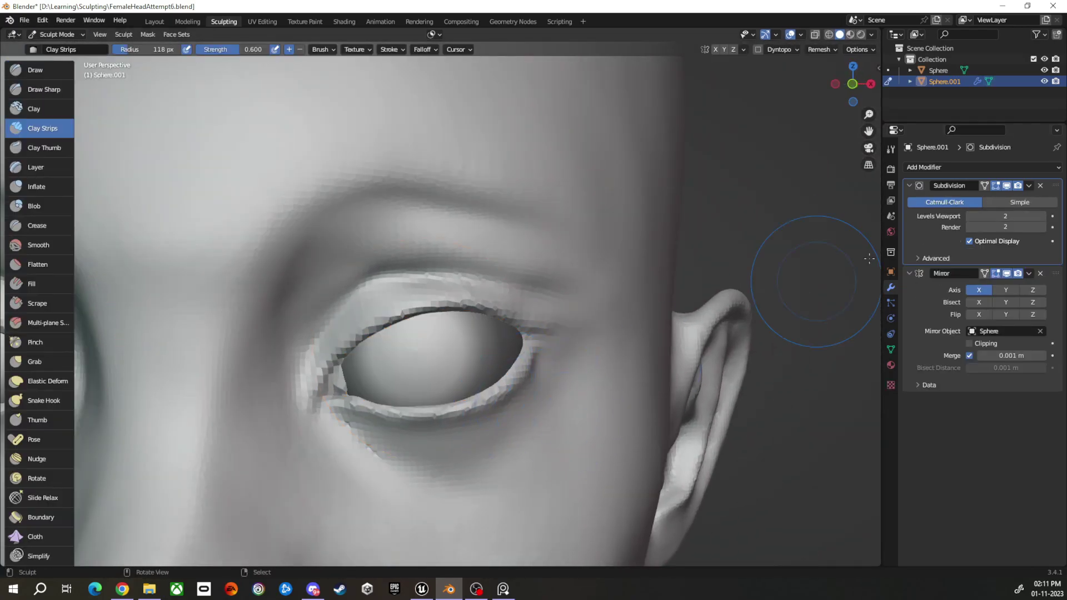
{"action": "key", "text": "ctrl+shift+z"}
Toggle into Object Mode and back into Sculpt Mode on the head.
{"action": "mouse_move", "coordinate": [473, 351]}
{"action": "middle_mouse_down"}
{"action": "mouse_move", "coordinate": [484, 352]}
{"action": "mouse_move", "coordinate": [449, 358]}
{"action": "mouse_move", "coordinate": [529, 364]}
{"action": "middle_mouse_up"}
{"action": "key", "text": "ctrl+Tab"}
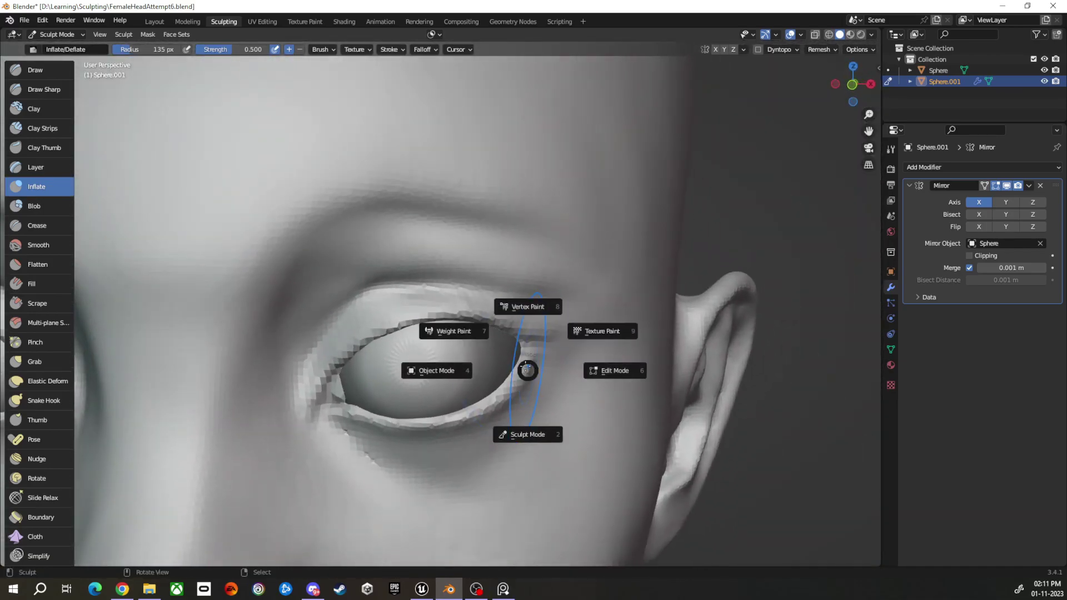
{"action": "left_click", "coordinate": [536, 289]}
{"action": "key", "text": "ctrl+Tab"}
{"action": "left_click", "coordinate": [538, 352]}
Grab-shape the head while orbiting from the side to the front and around the ear.
{"action": "key", "text": "g"}
{"action": "scroll", "coordinate": [439, 332], "scroll_direction": "down", "scroll_amount": 5}
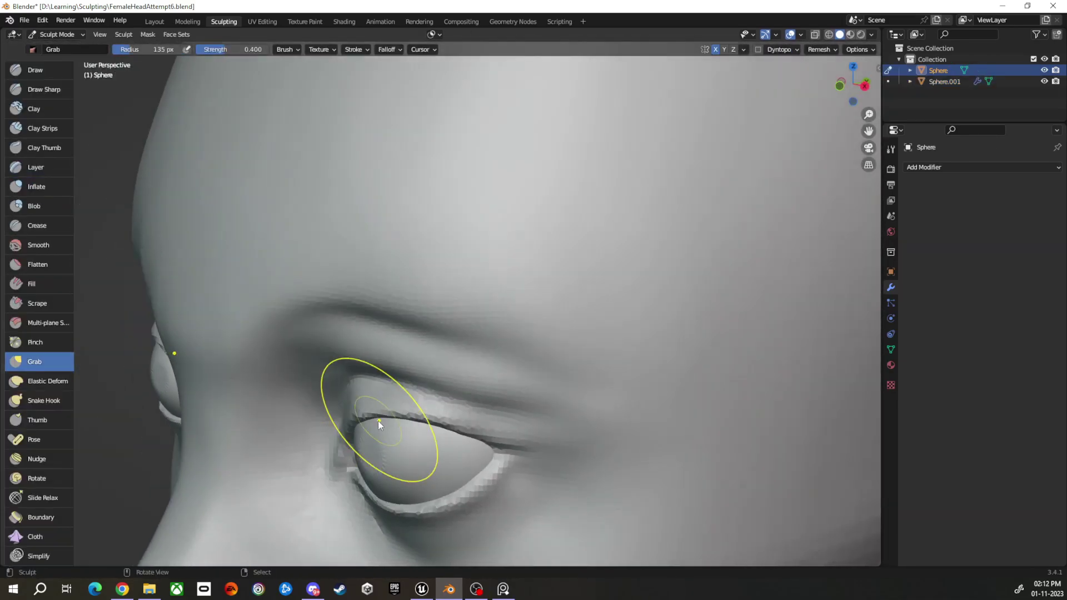
{"action": "mouse_move", "coordinate": [381, 405]}
{"action": "middle_mouse_down"}
{"action": "mouse_move", "coordinate": [490, 429]}
{"action": "mouse_move", "coordinate": [591, 365]}
{"action": "mouse_move", "coordinate": [634, 363]}
{"action": "mouse_move", "coordinate": [530, 417]}
{"action": "middle_mouse_up"}
{"action": "scroll", "coordinate": [490, 429], "scroll_direction": "up", "scroll_amount": 4}
{"action": "scroll", "coordinate": [352, 371], "scroll_direction": "up", "scroll_amount": 1}
{"action": "scroll", "coordinate": [453, 410], "scroll_direction": "down", "scroll_amount": 6}
{"action": "scroll", "coordinate": [440, 334], "scroll_direction": "up", "scroll_amount": 4}
{"action": "mouse_move", "coordinate": [429, 369]}
{"action": "middle_mouse_down"}
{"action": "mouse_move", "coordinate": [512, 383]}
{"action": "mouse_move", "coordinate": [490, 389]}
{"action": "mouse_move", "coordinate": [460, 351]}
{"action": "mouse_move", "coordinate": [617, 410]}
{"action": "mouse_move", "coordinate": [453, 345]}
{"action": "mouse_move", "coordinate": [382, 369]}
{"action": "mouse_move", "coordinate": [632, 381]}
{"action": "mouse_move", "coordinate": [621, 371]}
{"action": "mouse_move", "coordinate": [500, 378]}
{"action": "mouse_move", "coordinate": [619, 388]}
{"action": "mouse_move", "coordinate": [556, 389]}
{"action": "mouse_move", "coordinate": [498, 454]}
{"action": "middle_mouse_up"}
{"action": "scroll", "coordinate": [381, 370], "scroll_direction": "down", "scroll_amount": 5}
{"action": "scroll", "coordinate": [498, 453], "scroll_direction": "up", "scroll_amount": 6}
Select the head Sphere instead of the eyeballs and go back to sculpting it.
{"action": "key", "text": "alt+q"}
{"action": "mouse_move", "coordinate": [534, 356]}
{"action": "middle_mouse_down"}
{"action": "mouse_move", "coordinate": [581, 344]}
{"action": "mouse_move", "coordinate": [501, 389]}
{"action": "mouse_move", "coordinate": [519, 406]}
{"action": "middle_mouse_up"}
{"action": "key", "text": "ctrl+Tab"}
{"action": "scroll", "coordinate": [541, 418], "scroll_direction": "up", "scroll_amount": 2}
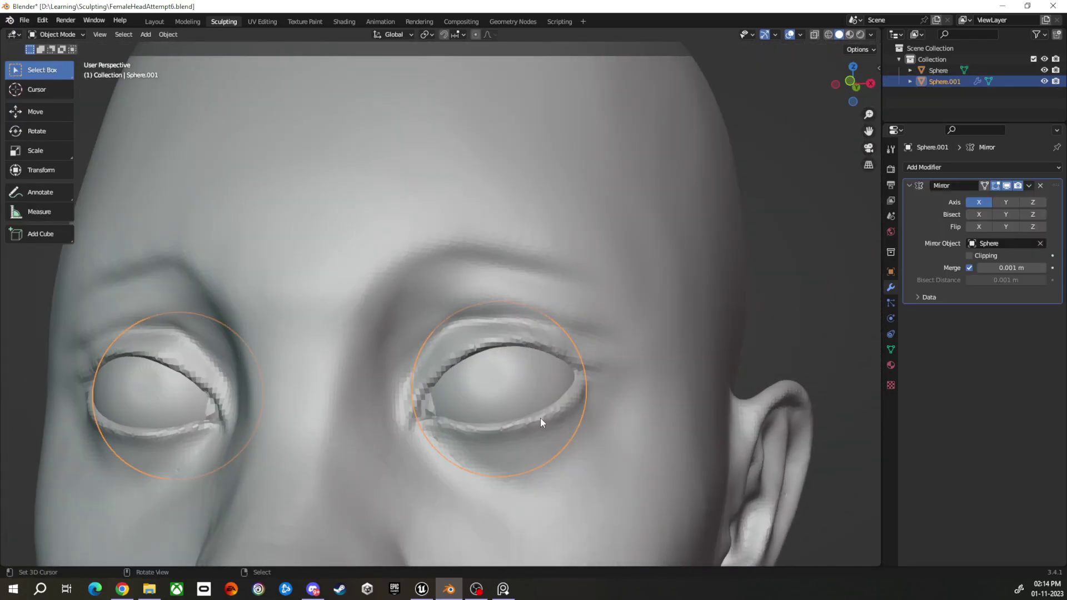
{"action": "scroll", "coordinate": [539, 411], "scroll_direction": "up", "scroll_amount": 2}
{"action": "key", "text": "ctrl+Tab"}
{"action": "key", "text": "ctrl+Tab"}
{"action": "left_click", "coordinate": [499, 410]}
{"action": "scroll", "coordinate": [499, 410], "scroll_direction": "down", "scroll_amount": 4}
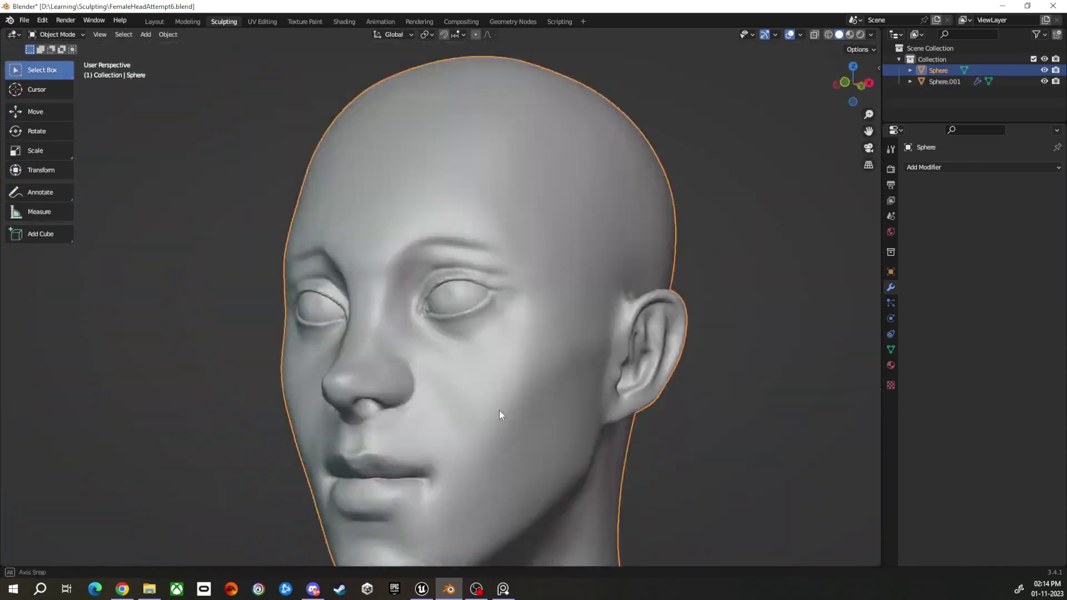
{"action": "key", "text": "ctrl+Tab"}
Preview the remesh resolution while viewing the side of the head and ear.
{"action": "mouse_move", "coordinate": [592, 408]}
{"action": "middle_mouse_down"}
{"action": "mouse_move", "coordinate": [553, 399]}
{"action": "mouse_move", "coordinate": [562, 404]}
{"action": "middle_mouse_up"}
{"action": "scroll", "coordinate": [550, 411], "scroll_direction": "up", "scroll_amount": 2}
{"action": "key", "text": "r"}
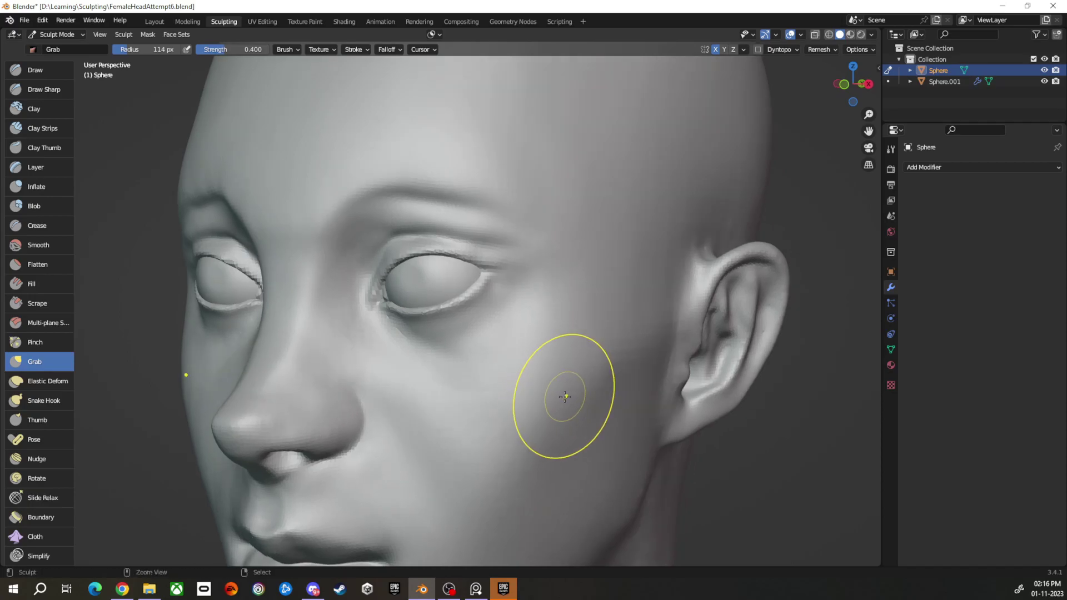
{"action": "scroll", "coordinate": [565, 397], "scroll_direction": "up", "scroll_amount": 1}
{"action": "scroll", "coordinate": [559, 383], "scroll_direction": "up", "scroll_amount": 1}
{"action": "scroll", "coordinate": [550, 361], "scroll_direction": "up", "scroll_amount": 1}
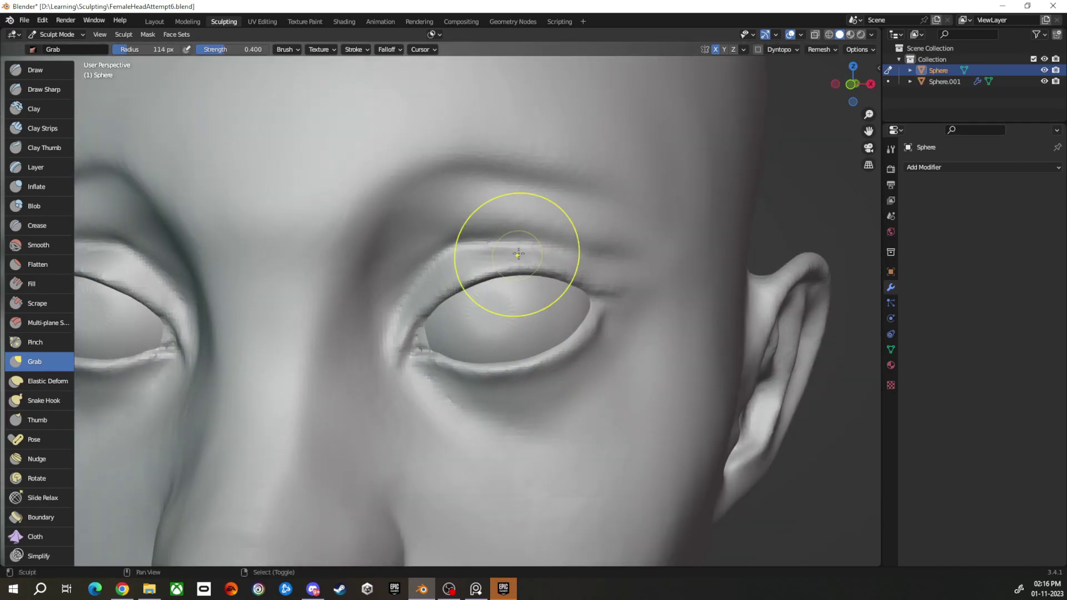
{"action": "scroll", "coordinate": [542, 276], "scroll_direction": "down", "scroll_amount": 2}
{"action": "scroll", "coordinate": [382, 286], "scroll_direction": "up", "scroll_amount": 2}
{"action": "scroll", "coordinate": [429, 345], "scroll_direction": "down", "scroll_amount": 3}
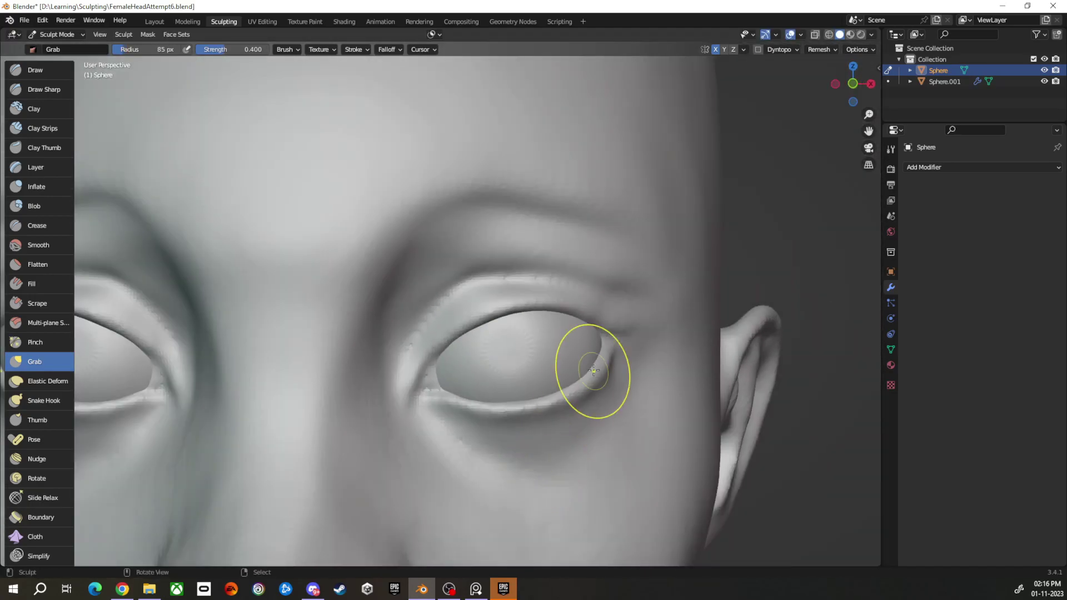
{"action": "scroll", "coordinate": [595, 334], "scroll_direction": "down", "scroll_amount": 1}
Pull the lips, eyelids, cheeks and jawline into more natural contours with Grab.
{"action": "middle_click_drag", "start_coordinate": [416, 432], "coordinate": [363, 346]}
{"action": "middle_click_drag", "start_coordinate": [279, 231], "coordinate": [377, 373], "text": "shift"}
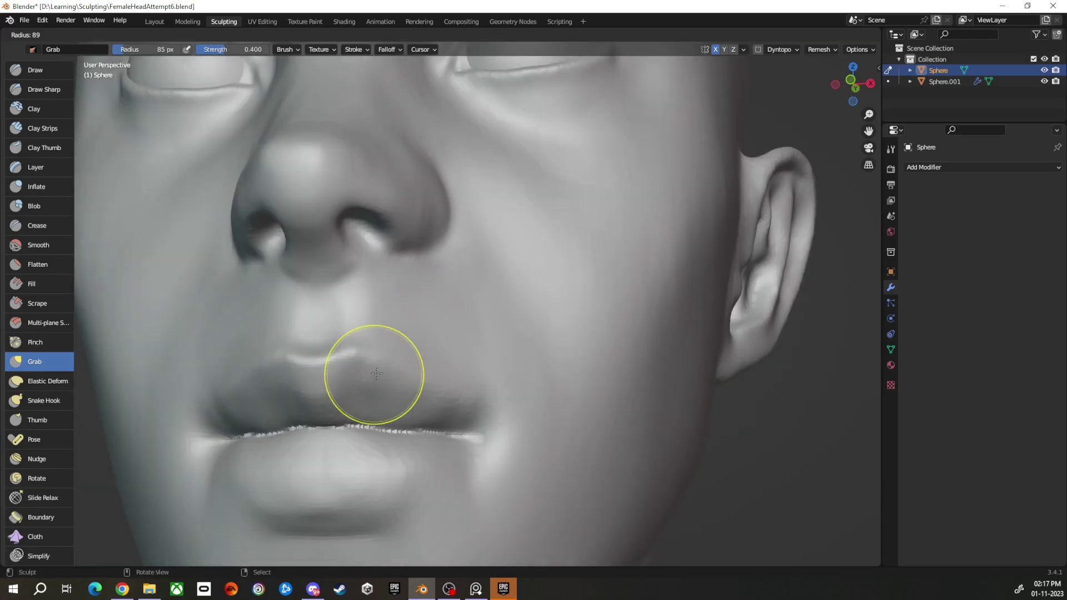
{"action": "middle_click_drag", "start_coordinate": [309, 424], "coordinate": [500, 298]}
{"action": "middle_click_drag", "start_coordinate": [410, 279], "coordinate": [420, 334]}
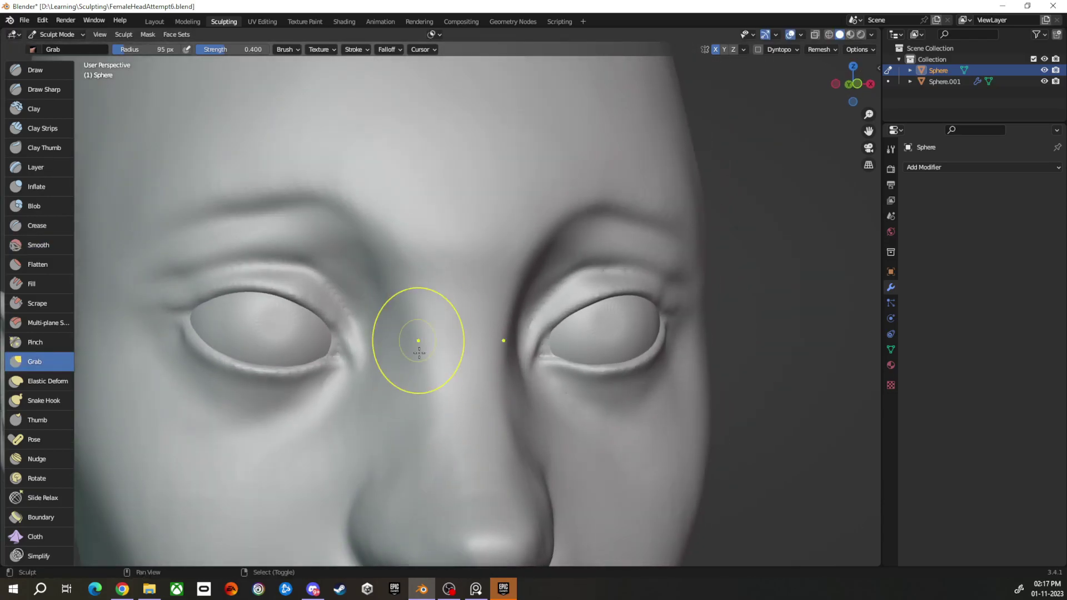
{"action": "scroll", "coordinate": [340, 327], "scroll_direction": "up", "scroll_amount": 4}
{"action": "scroll", "coordinate": [340, 326], "scroll_direction": "down", "scroll_amount": 5}
{"action": "middle_click_drag", "start_coordinate": [340, 326], "coordinate": [401, 429]}
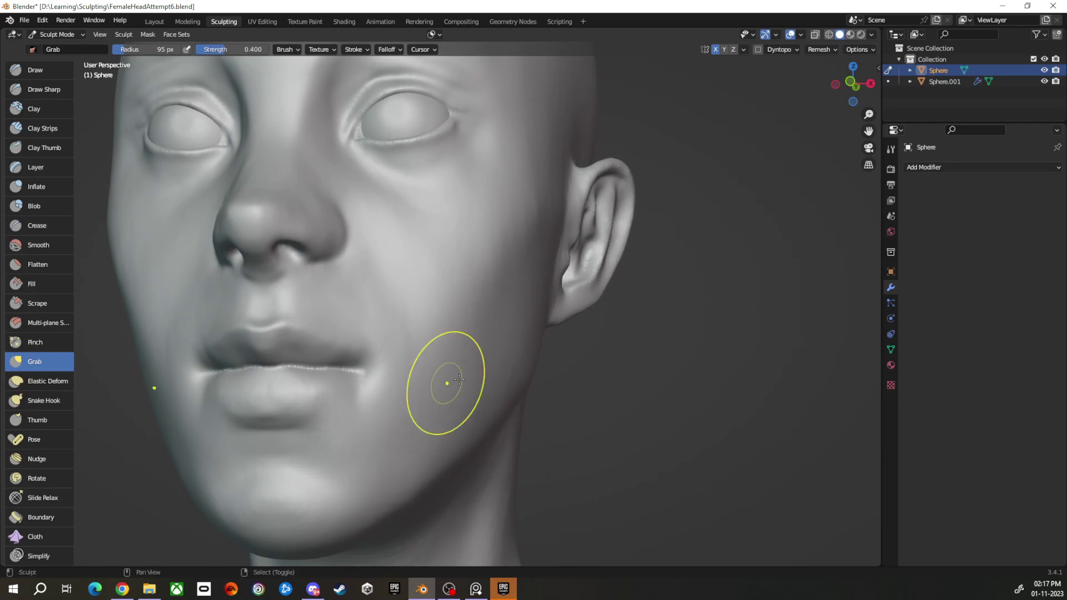
{"action": "mouse_move", "coordinate": [448, 381]}
{"action": "middle_mouse_down"}
{"action": "mouse_move", "coordinate": [518, 300]}
{"action": "mouse_move", "coordinate": [379, 323]}
{"action": "middle_mouse_up"}
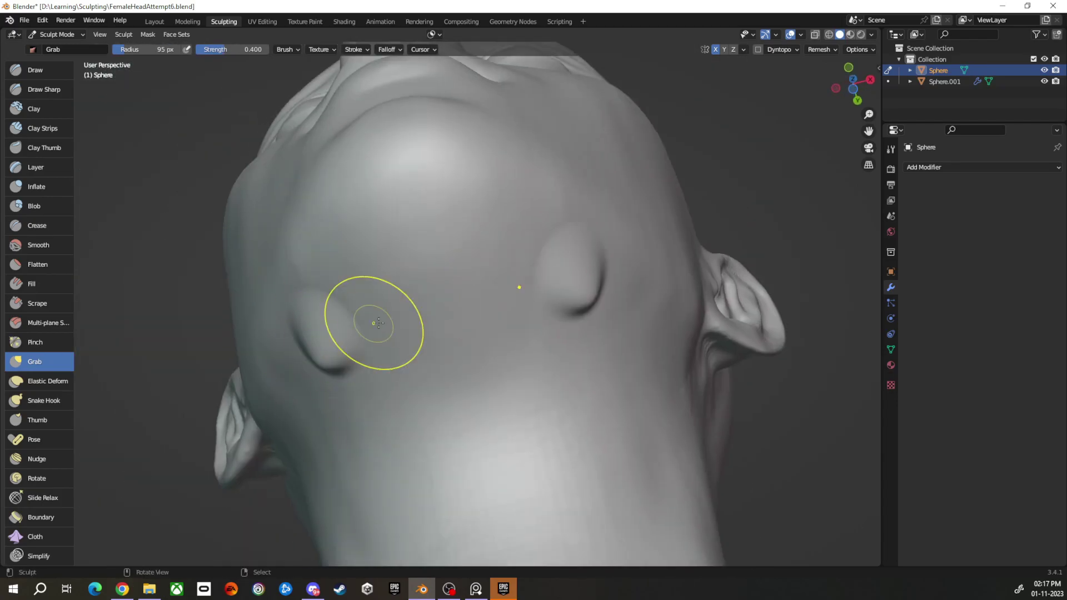
{"action": "middle_click_drag", "start_coordinate": [307, 433], "coordinate": [388, 281]}
{"action": "mouse_move", "coordinate": [485, 384]}
{"action": "middle_mouse_down"}
{"action": "mouse_move", "coordinate": [459, 358]}
{"action": "mouse_move", "coordinate": [594, 455]}
{"action": "mouse_move", "coordinate": [481, 457]}
{"action": "mouse_move", "coordinate": [465, 159]}
{"action": "mouse_move", "coordinate": [410, 172]}
{"action": "middle_mouse_up"}
Grab the neck, skull and outer ear rim at 104 px radius, strength 0.400.
{"action": "scroll", "coordinate": [460, 358], "scroll_direction": "down", "scroll_amount": 3}
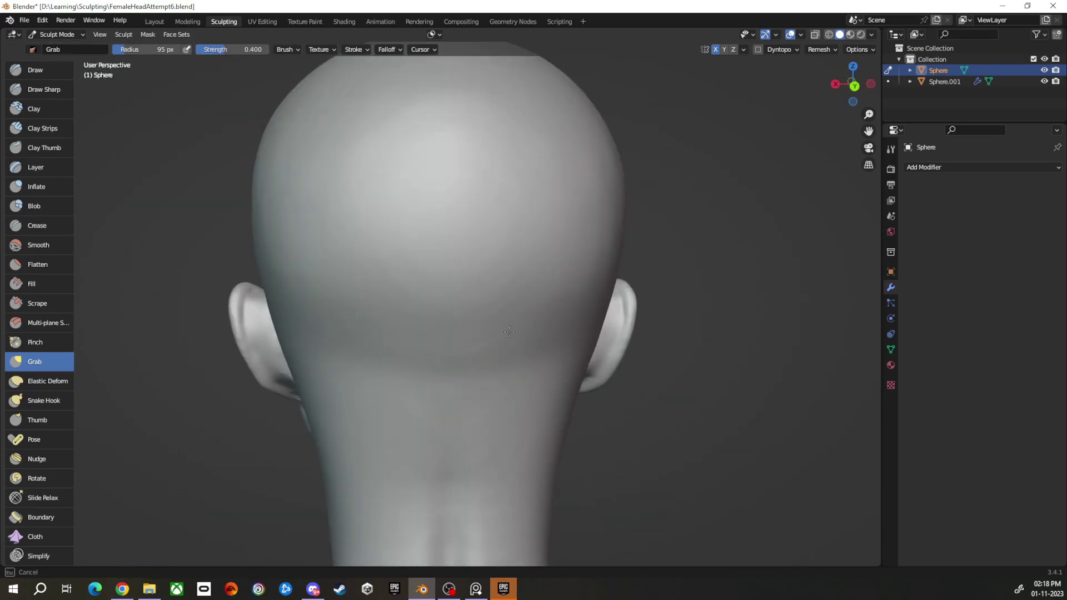
{"action": "mouse_move", "coordinate": [286, 222]}
{"action": "middle_mouse_down"}
{"action": "mouse_move", "coordinate": [344, 239]}
{"action": "mouse_move", "coordinate": [375, 288]}
{"action": "mouse_move", "coordinate": [391, 459]}
{"action": "mouse_move", "coordinate": [532, 423]}
{"action": "mouse_move", "coordinate": [422, 245]}
{"action": "mouse_move", "coordinate": [430, 368]}
{"action": "mouse_move", "coordinate": [300, 300]}
{"action": "mouse_move", "coordinate": [485, 378]}
{"action": "mouse_move", "coordinate": [452, 333]}
{"action": "mouse_move", "coordinate": [315, 284]}
{"action": "mouse_move", "coordinate": [565, 138]}
{"action": "mouse_move", "coordinate": [536, 191]}
{"action": "middle_mouse_up"}
{"action": "scroll", "coordinate": [345, 239], "scroll_direction": "up", "scroll_amount": 4}
{"action": "scroll", "coordinate": [532, 423], "scroll_direction": "down", "scroll_amount": 5}
{"action": "scroll", "coordinate": [453, 333], "scroll_direction": "up", "scroll_amount": 3}
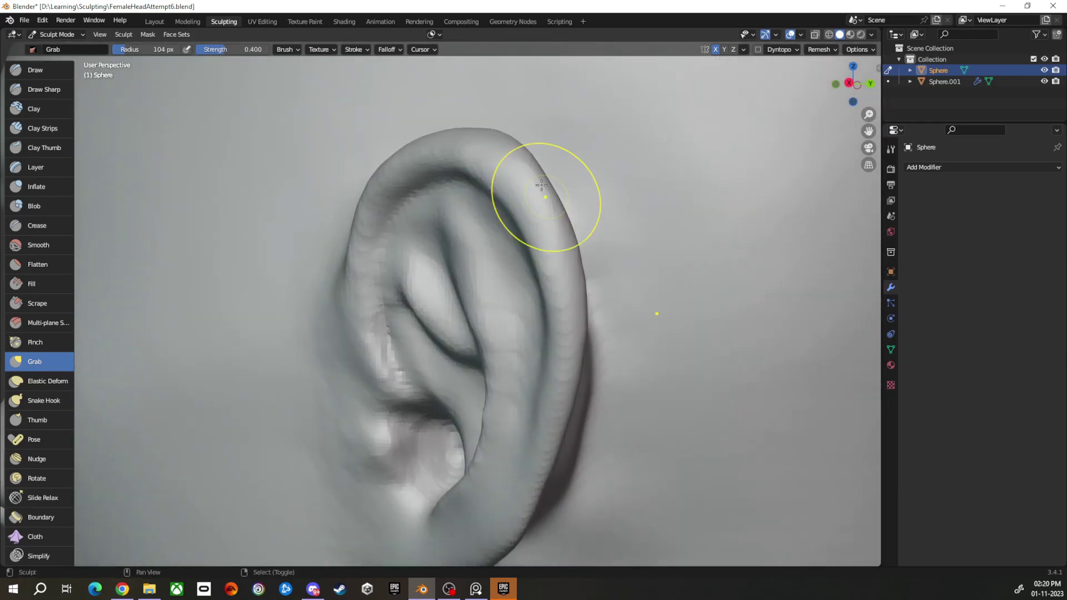
Carve the ear's inner folds more sharply with the Draw Sharp brush.
{"action": "scroll", "coordinate": [471, 339], "scroll_direction": "up", "scroll_amount": 2}
{"action": "scroll", "coordinate": [472, 339], "scroll_direction": "down", "scroll_amount": 2}
{"action": "mouse_move", "coordinate": [508, 417]}
{"action": "middle_mouse_down"}
{"action": "mouse_move", "coordinate": [422, 250]}
{"action": "mouse_move", "coordinate": [529, 136]}
{"action": "mouse_move", "coordinate": [632, 279]}
{"action": "middle_mouse_up"}
{"action": "left_click", "coordinate": [44, 89]}
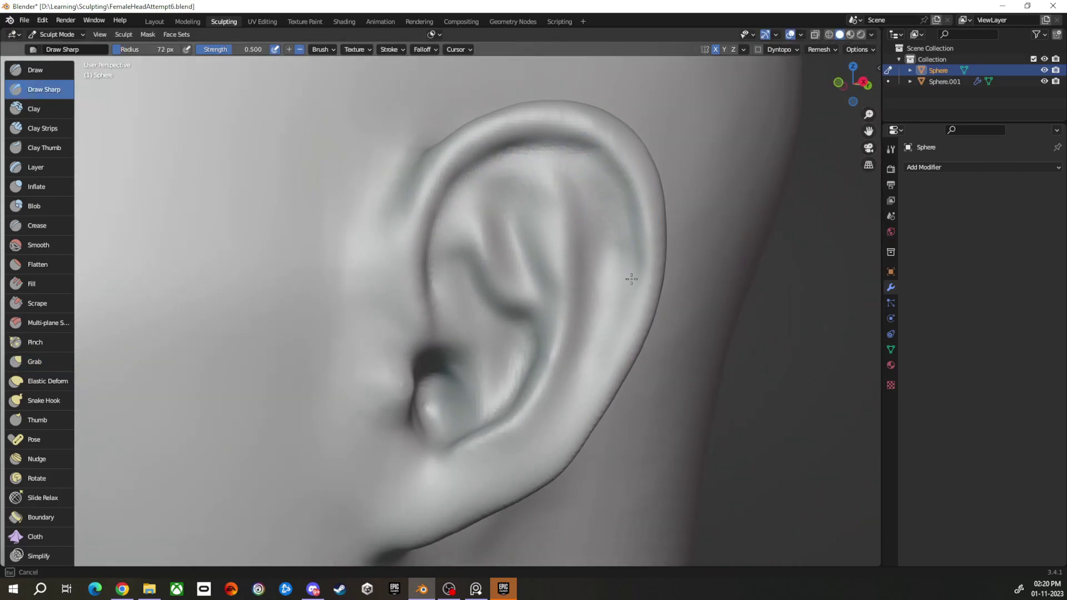
{"action": "middle_click_drag", "start_coordinate": [565, 306], "coordinate": [521, 249]}
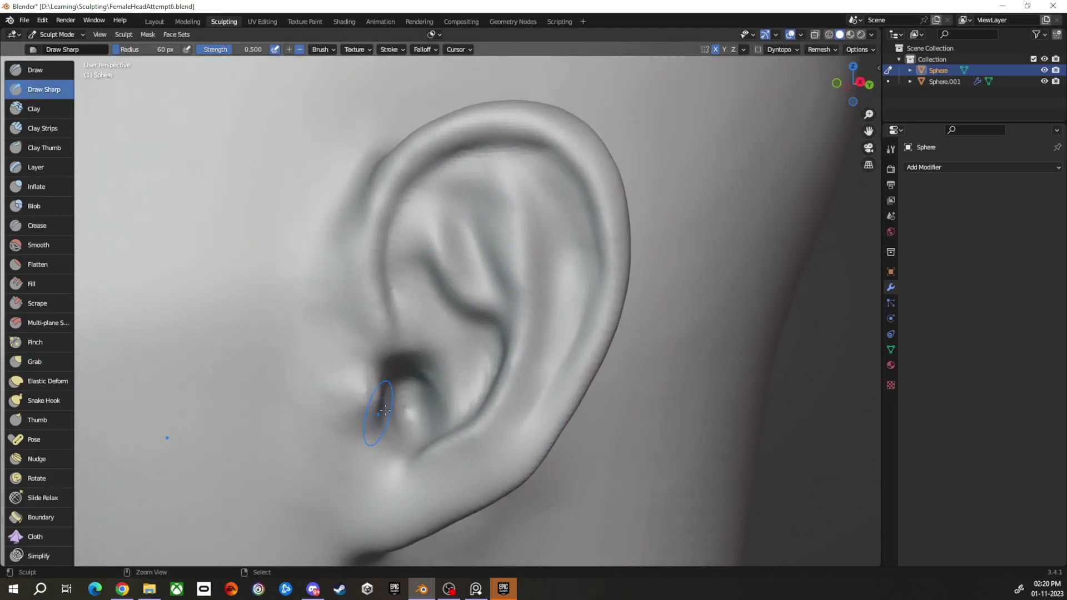
{"action": "scroll", "coordinate": [385, 411], "scroll_direction": "down", "scroll_amount": 3}
{"action": "middle_click_drag", "start_coordinate": [384, 412], "coordinate": [553, 346]}
{"action": "scroll", "coordinate": [369, 388], "scroll_direction": "up", "scroll_amount": 1}
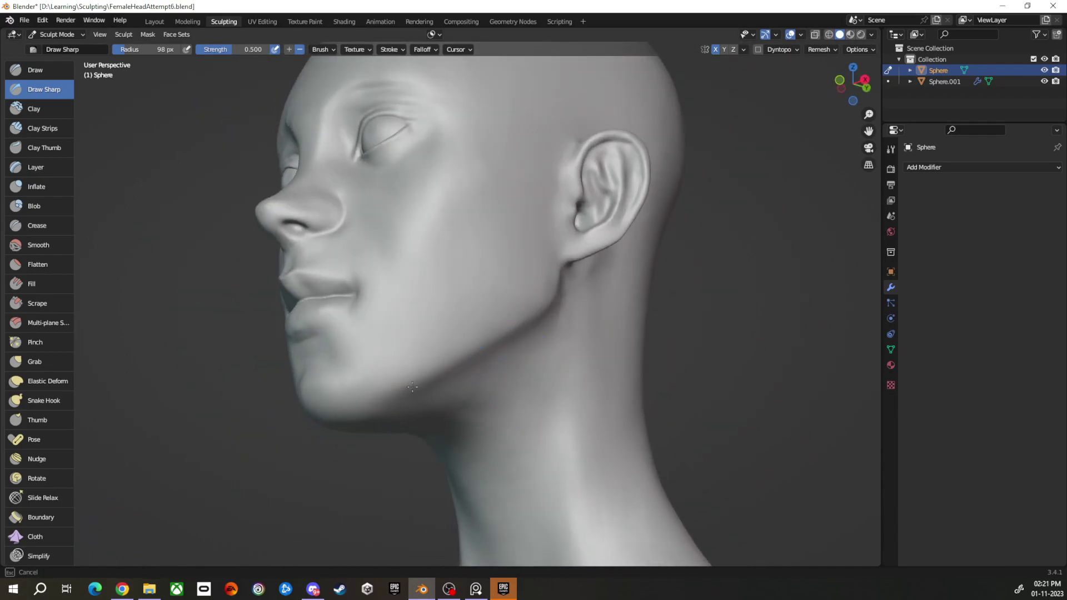
{"action": "mouse_move", "coordinate": [474, 354]}
{"action": "middle_mouse_down"}
{"action": "mouse_move", "coordinate": [444, 414]}
{"action": "mouse_move", "coordinate": [512, 363]}
{"action": "mouse_move", "coordinate": [501, 389]}
{"action": "mouse_move", "coordinate": [445, 368]}
{"action": "middle_mouse_up"}
{"action": "scroll", "coordinate": [504, 389], "scroll_direction": "up", "scroll_amount": 4}
Crease the parting line between the lips with an enlarged brush.
{"action": "key", "text": "p"}
{"action": "key", "text": "f"}
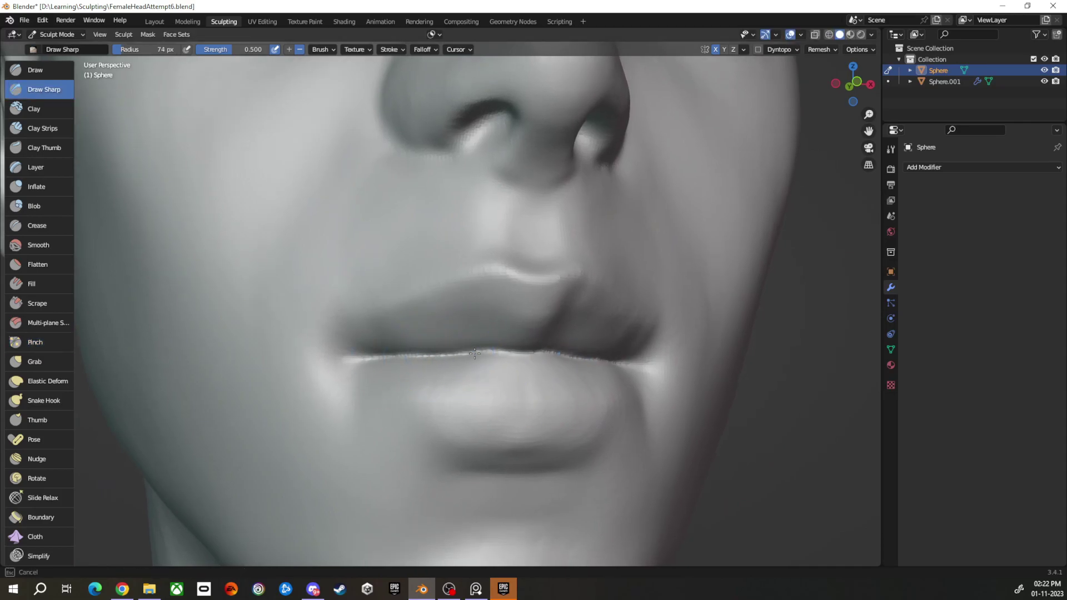
{"action": "middle_click_drag", "start_coordinate": [474, 353], "coordinate": [608, 373]}
{"action": "mouse_move", "coordinate": [537, 372]}
{"action": "middle_mouse_down"}
{"action": "mouse_move", "coordinate": [440, 400]}
{"action": "mouse_move", "coordinate": [509, 401]}
{"action": "middle_mouse_up"}
{"action": "key", "text": "f"}
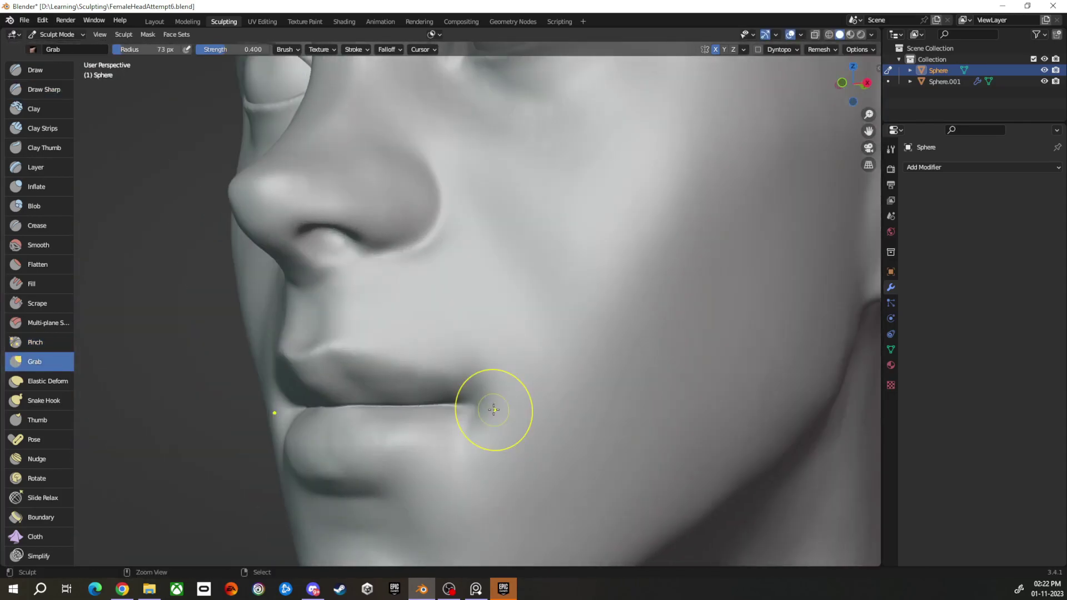
{"action": "mouse_move", "coordinate": [366, 396]}
{"action": "middle_mouse_down"}
{"action": "mouse_move", "coordinate": [500, 422]}
{"action": "mouse_move", "coordinate": [623, 376]}
{"action": "mouse_move", "coordinate": [578, 423]}
{"action": "mouse_move", "coordinate": [675, 389]}
{"action": "mouse_move", "coordinate": [556, 389]}
{"action": "middle_mouse_up"}
{"action": "scroll", "coordinate": [508, 433], "scroll_direction": "down", "scroll_amount": 5}
Switch to the Grab brush at 120 px radius to pull the surface.
{"action": "key", "text": "g"}
{"action": "scroll", "coordinate": [623, 376], "scroll_direction": "up", "scroll_amount": 3}
{"action": "scroll", "coordinate": [578, 422], "scroll_direction": "down", "scroll_amount": 5}
{"action": "scroll", "coordinate": [556, 389], "scroll_direction": "up", "scroll_amount": 6}
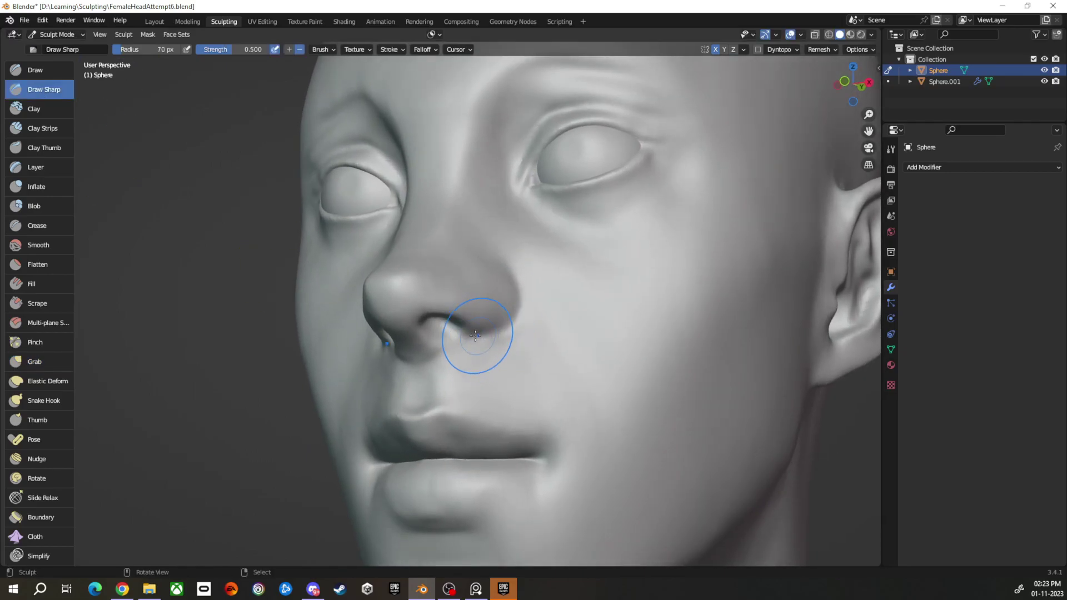
{"action": "scroll", "coordinate": [466, 336], "scroll_direction": "down", "scroll_amount": 2}
Deepen the nostril openings with the Draw brush, viewing the nose from below.
{"action": "key", "text": "x"}
{"action": "middle_click_drag", "start_coordinate": [466, 336], "coordinate": [417, 309]}
{"action": "scroll", "coordinate": [437, 279], "scroll_direction": "up", "scroll_amount": 3}
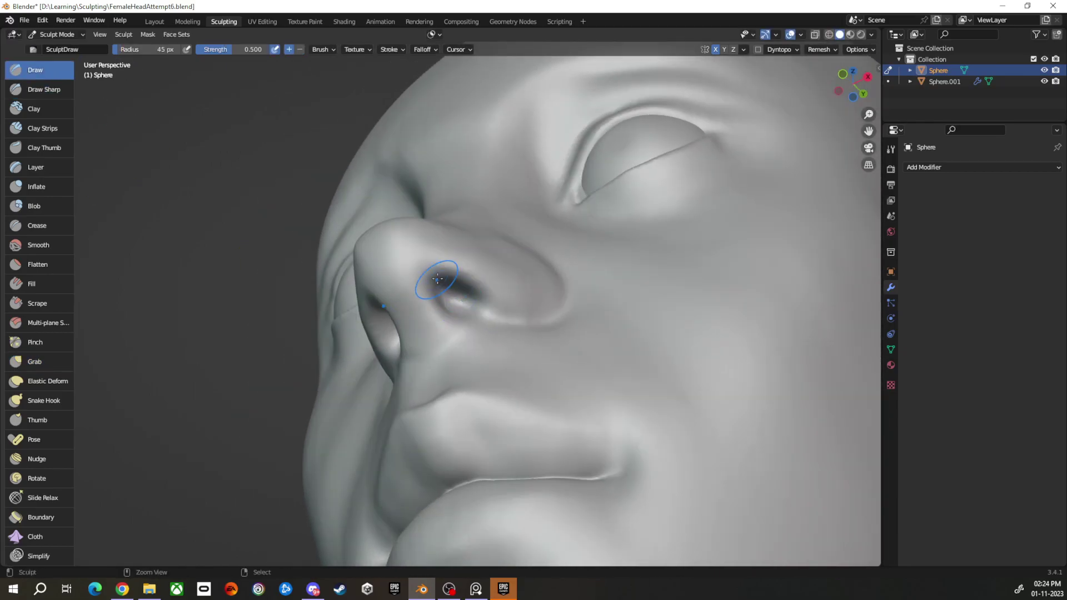
{"action": "scroll", "coordinate": [521, 306], "scroll_direction": "down", "scroll_amount": 4}
{"action": "mouse_move", "coordinate": [521, 306]}
{"action": "middle_mouse_down"}
{"action": "mouse_move", "coordinate": [624, 376]}
{"action": "mouse_move", "coordinate": [546, 346]}
{"action": "middle_mouse_up"}
{"action": "scroll", "coordinate": [546, 345], "scroll_direction": "up", "scroll_amount": 2}
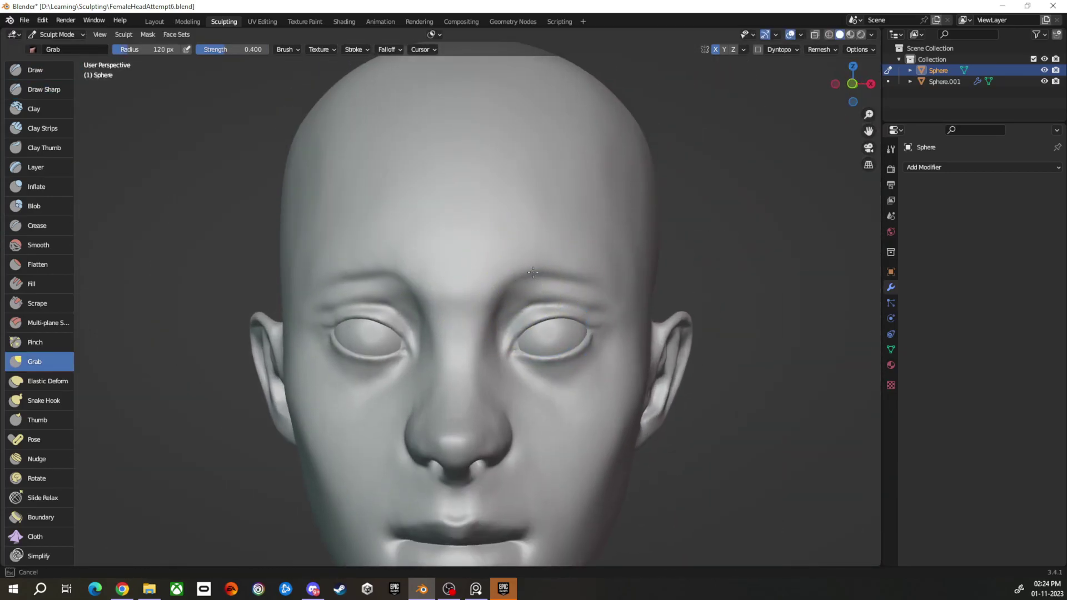
Reshape the jaw, neck and nape with Grab at 103 px radius, 0.400 strength.
{"action": "scroll", "coordinate": [480, 309], "scroll_direction": "down", "scroll_amount": 2}
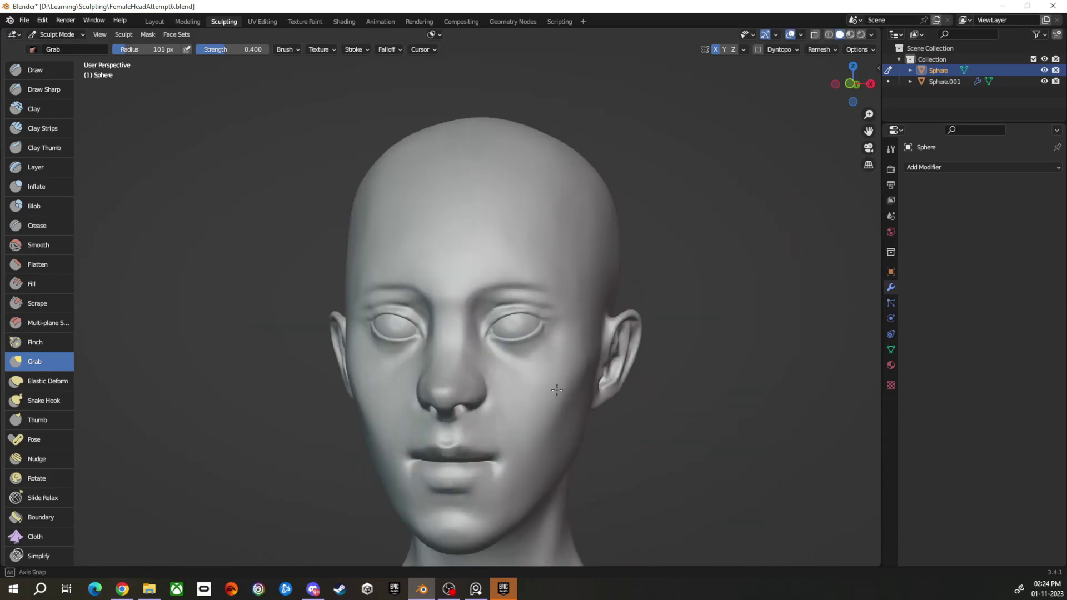
{"action": "mouse_move", "coordinate": [480, 309]}
{"action": "middle_mouse_down"}
{"action": "mouse_move", "coordinate": [456, 345]}
{"action": "mouse_move", "coordinate": [543, 436]}
{"action": "middle_mouse_up"}
{"action": "scroll", "coordinate": [513, 402], "scroll_direction": "up", "scroll_amount": 2}
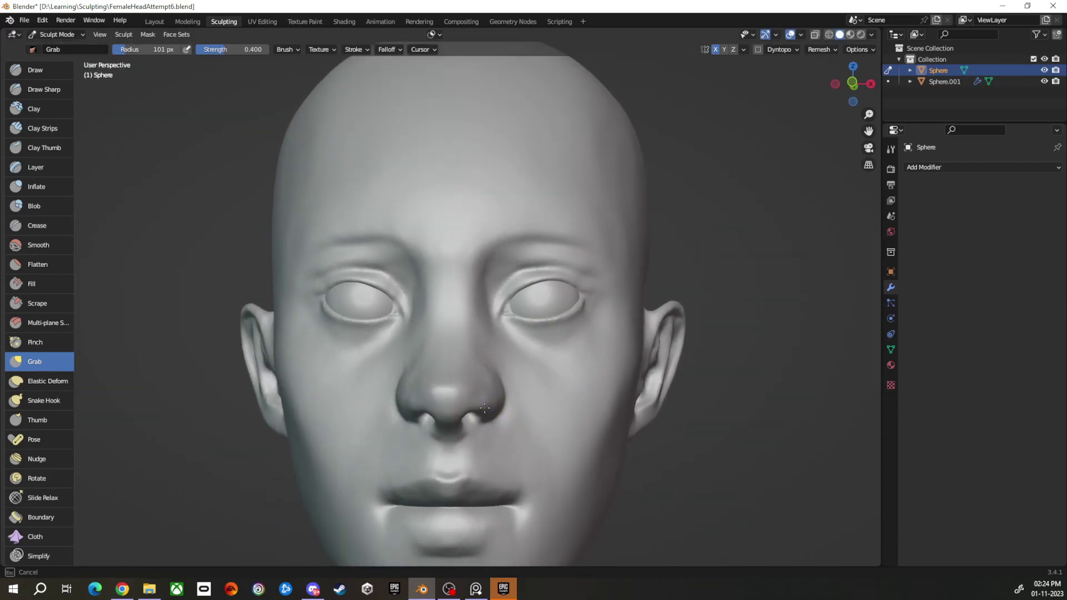
{"action": "mouse_move", "coordinate": [489, 402]}
{"action": "middle_mouse_down"}
{"action": "mouse_move", "coordinate": [484, 362]}
{"action": "mouse_move", "coordinate": [476, 415]}
{"action": "mouse_move", "coordinate": [594, 417]}
{"action": "middle_mouse_up"}
{"action": "scroll", "coordinate": [477, 415], "scroll_direction": "up", "scroll_amount": 2}
{"action": "scroll", "coordinate": [510, 407], "scroll_direction": "down", "scroll_amount": 3}
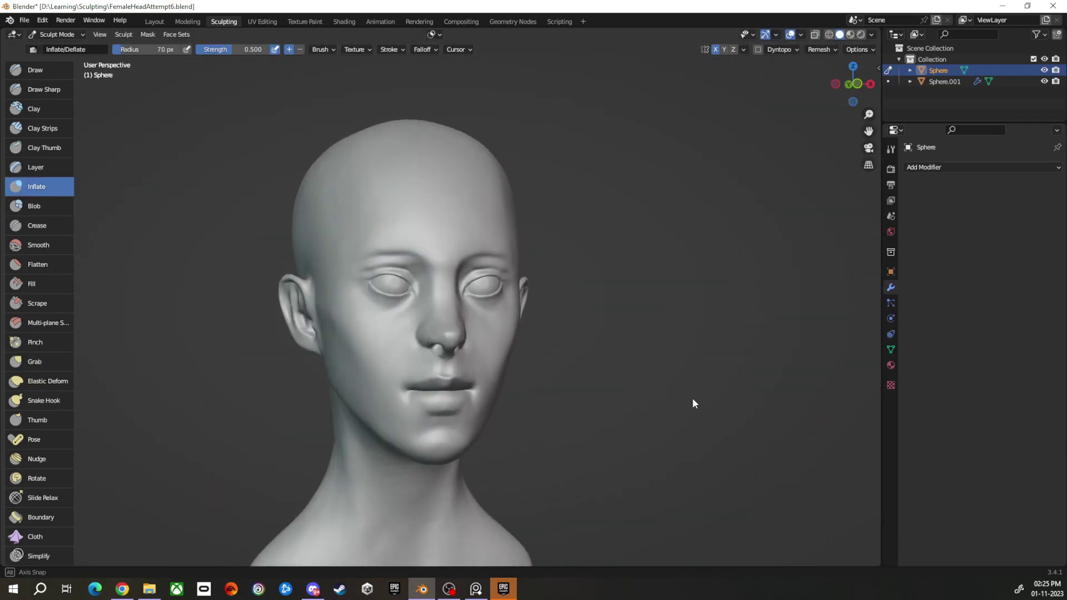
{"action": "scroll", "coordinate": [520, 360], "scroll_direction": "up", "scroll_amount": 2}
{"action": "mouse_move", "coordinate": [472, 366]}
{"action": "middle_mouse_down"}
{"action": "mouse_move", "coordinate": [756, 384]}
{"action": "mouse_move", "coordinate": [310, 405]}
{"action": "middle_mouse_up"}
{"action": "scroll", "coordinate": [274, 373], "scroll_direction": "up", "scroll_amount": 2}
{"action": "scroll", "coordinate": [441, 286], "scroll_direction": "down", "scroll_amount": 2}
{"action": "scroll", "coordinate": [505, 410], "scroll_direction": "down", "scroll_amount": 3}
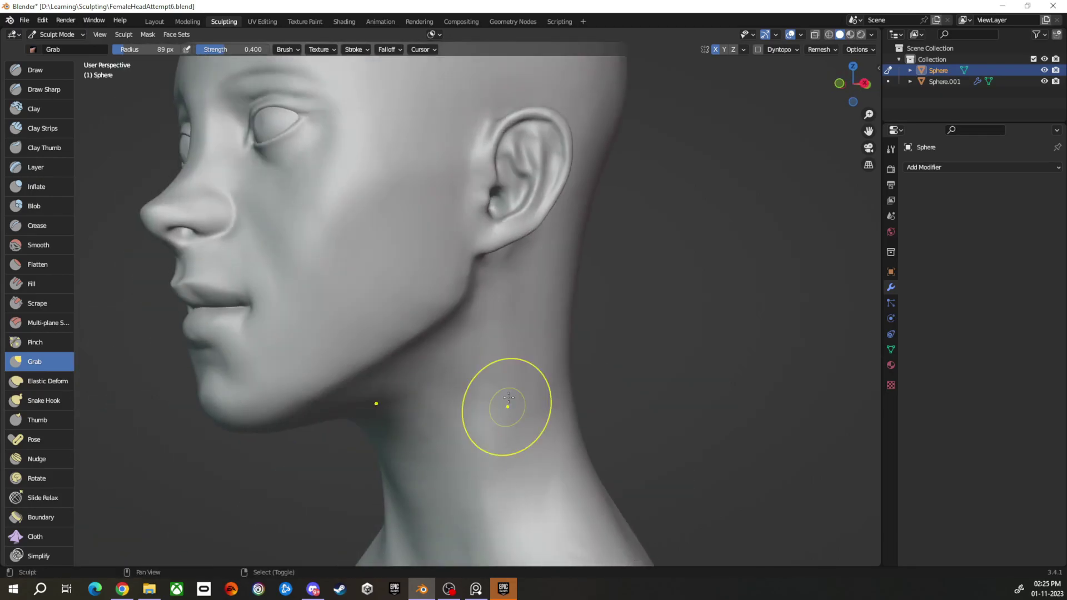
Orbit the bust through front, right profile and left profile views to review it.
{"action": "mouse_move", "coordinate": [505, 410]}
{"action": "middle_mouse_down"}
{"action": "mouse_move", "coordinate": [694, 393]}
{"action": "mouse_move", "coordinate": [624, 381]}
{"action": "mouse_move", "coordinate": [241, 388]}
{"action": "mouse_move", "coordinate": [833, 392]}
{"action": "mouse_move", "coordinate": [639, 389]}
{"action": "mouse_move", "coordinate": [733, 378]}
{"action": "middle_mouse_up"}
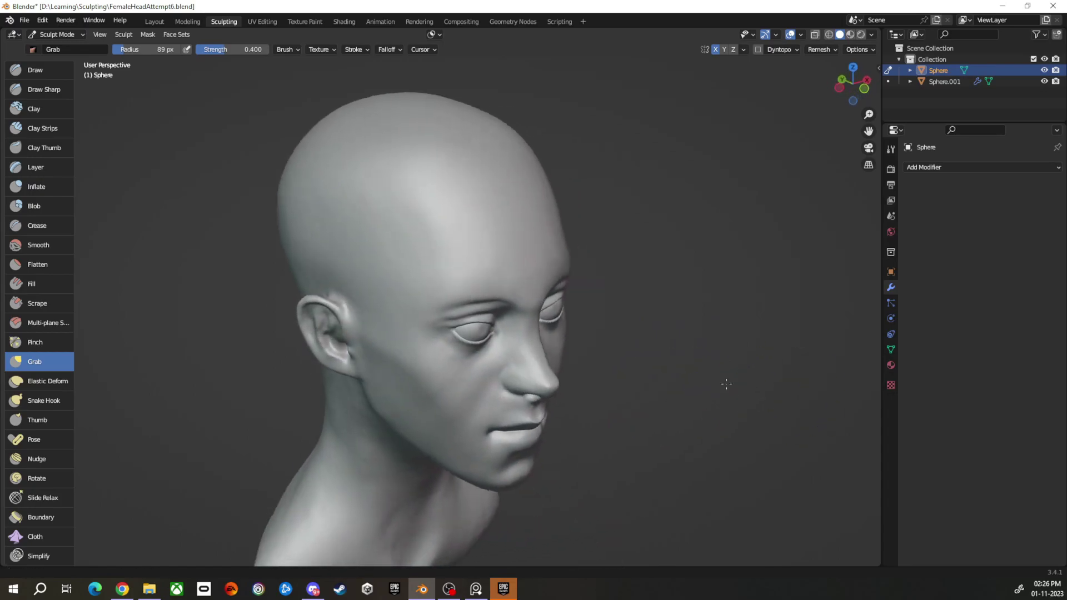
{"action": "scroll", "coordinate": [578, 417], "scroll_direction": "up", "scroll_amount": 4}
{"action": "scroll", "coordinate": [563, 420], "scroll_direction": "up", "scroll_amount": 3}
{"action": "middle_click_drag", "start_coordinate": [563, 420], "coordinate": [587, 334]}
{"action": "scroll", "coordinate": [587, 329], "scroll_direction": "up", "scroll_amount": 2}
{"action": "scroll", "coordinate": [639, 432], "scroll_direction": "down", "scroll_amount": 4}
{"action": "mouse_move", "coordinate": [639, 432]}
{"action": "middle_mouse_down"}
{"action": "mouse_move", "coordinate": [513, 437]}
{"action": "mouse_move", "coordinate": [508, 414]}
{"action": "mouse_move", "coordinate": [574, 353]}
{"action": "mouse_move", "coordinate": [634, 396]}
{"action": "mouse_move", "coordinate": [691, 394]}
{"action": "mouse_move", "coordinate": [687, 403]}
{"action": "mouse_move", "coordinate": [547, 385]}
{"action": "mouse_move", "coordinate": [550, 429]}
{"action": "mouse_move", "coordinate": [584, 362]}
{"action": "mouse_move", "coordinate": [682, 362]}
{"action": "middle_mouse_up"}
{"action": "scroll", "coordinate": [508, 415], "scroll_direction": "up", "scroll_amount": 2}
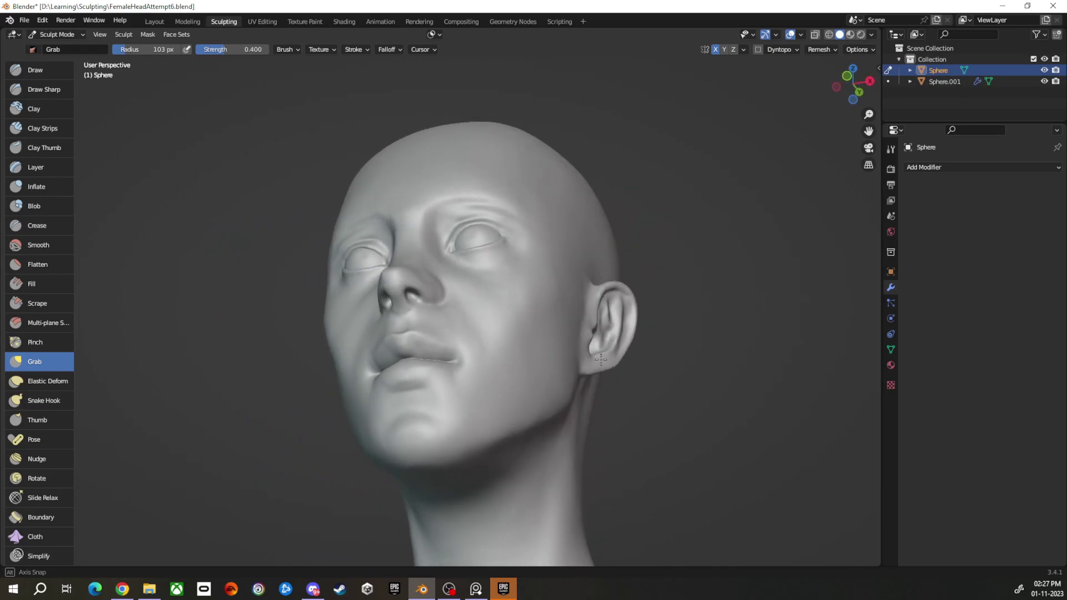
{"action": "mouse_move", "coordinate": [690, 364]}
{"action": "middle_mouse_down"}
{"action": "mouse_move", "coordinate": [785, 381]}
{"action": "mouse_move", "coordinate": [782, 364]}
{"action": "mouse_move", "coordinate": [779, 388]}
{"action": "mouse_move", "coordinate": [570, 394]}
{"action": "mouse_move", "coordinate": [772, 393]}
{"action": "middle_mouse_up"}
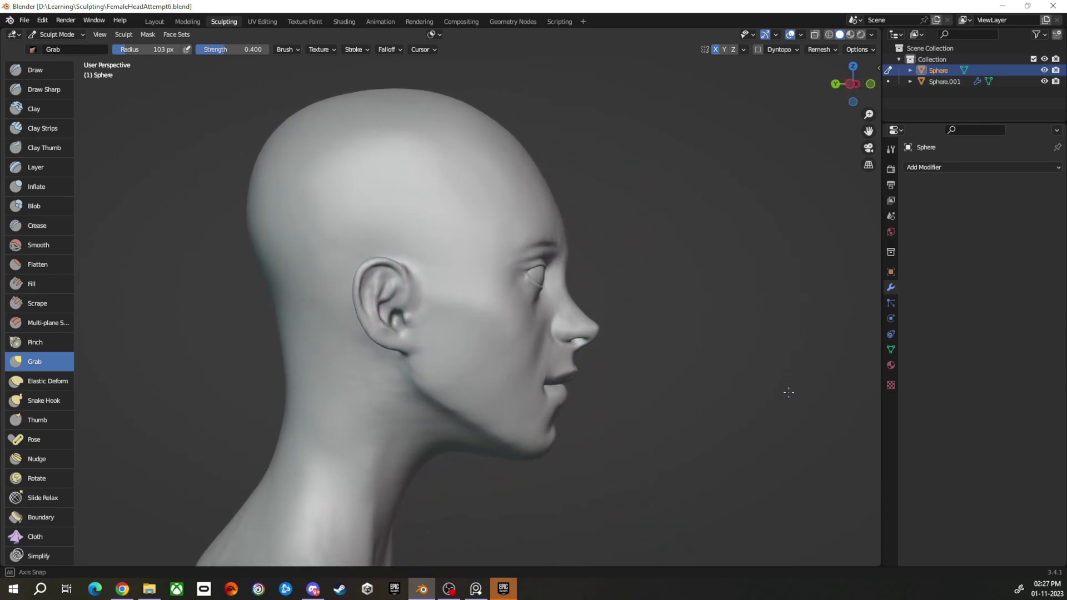
{"action": "middle_click_drag", "start_coordinate": [781, 393], "coordinate": [569, 390]}
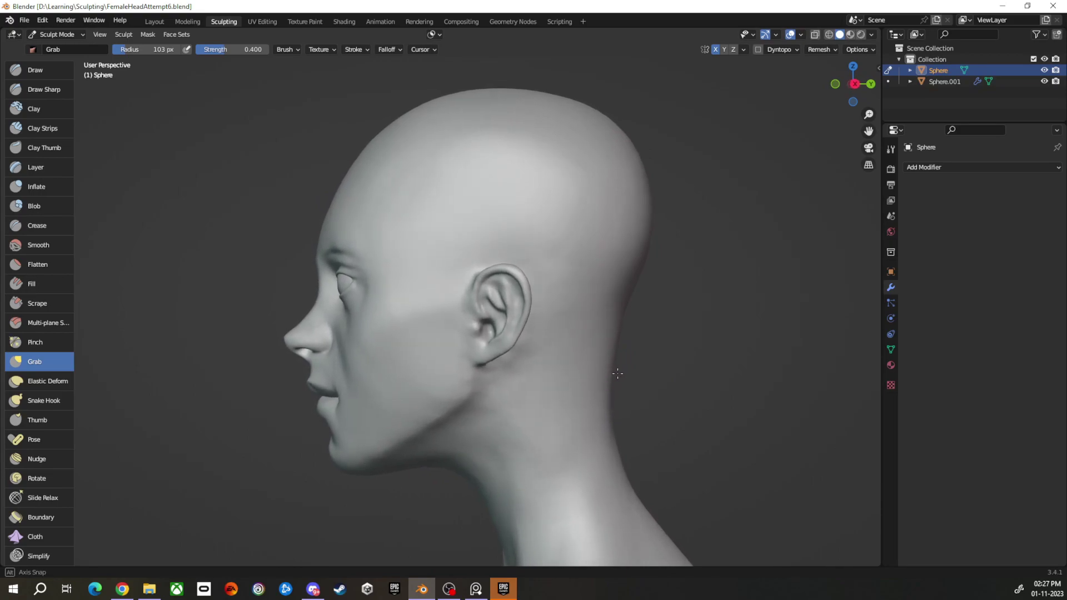
{"action": "middle_click_drag", "start_coordinate": [618, 374], "coordinate": [705, 368]}
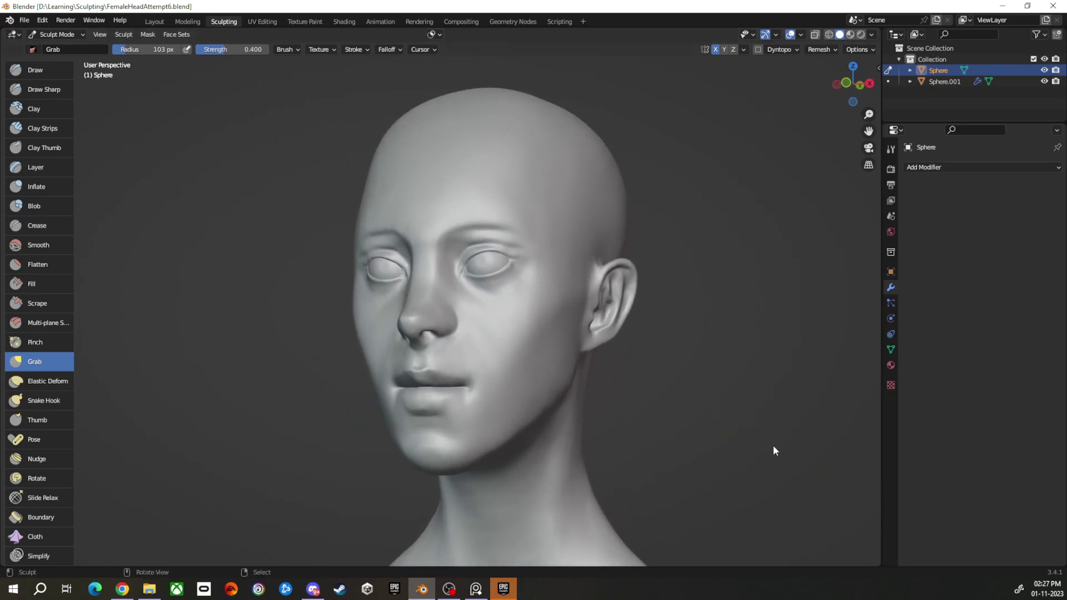